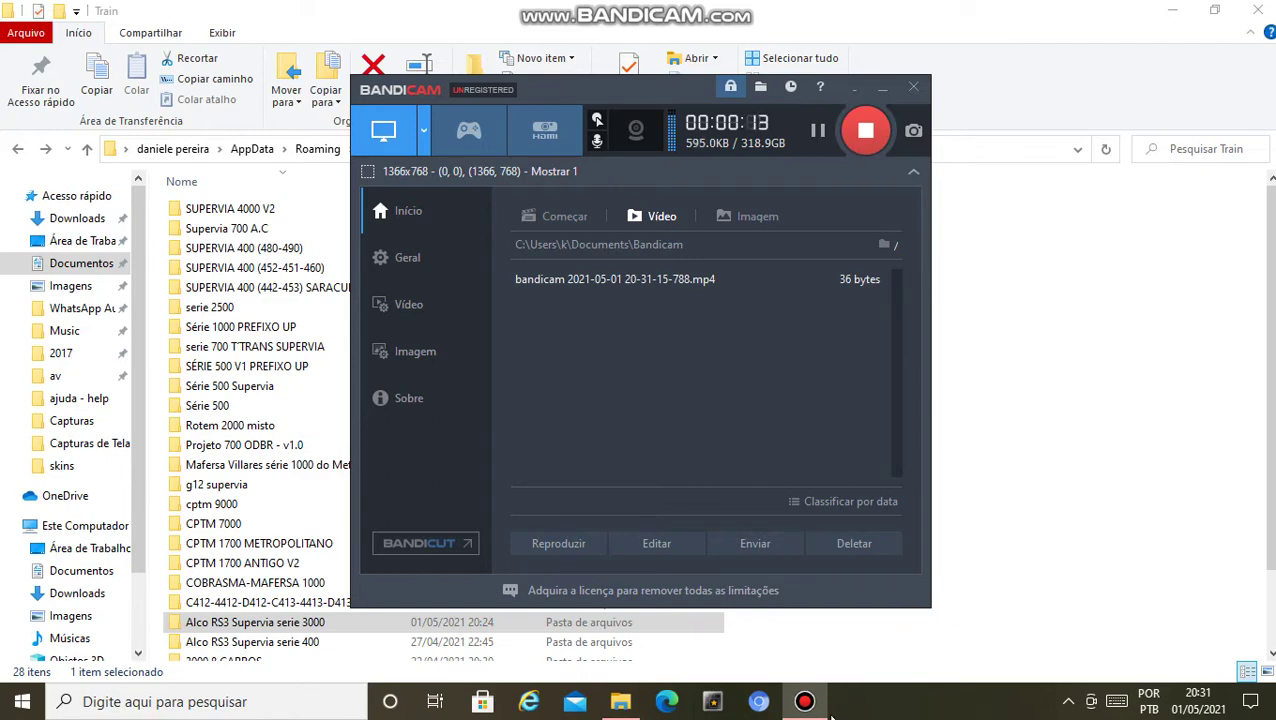
Step: Open the Alco RS3 Supervia serie 3000 folder in the openBVE Train directory
left_click(810, 703)
scroll(490, 345, "down", 2)
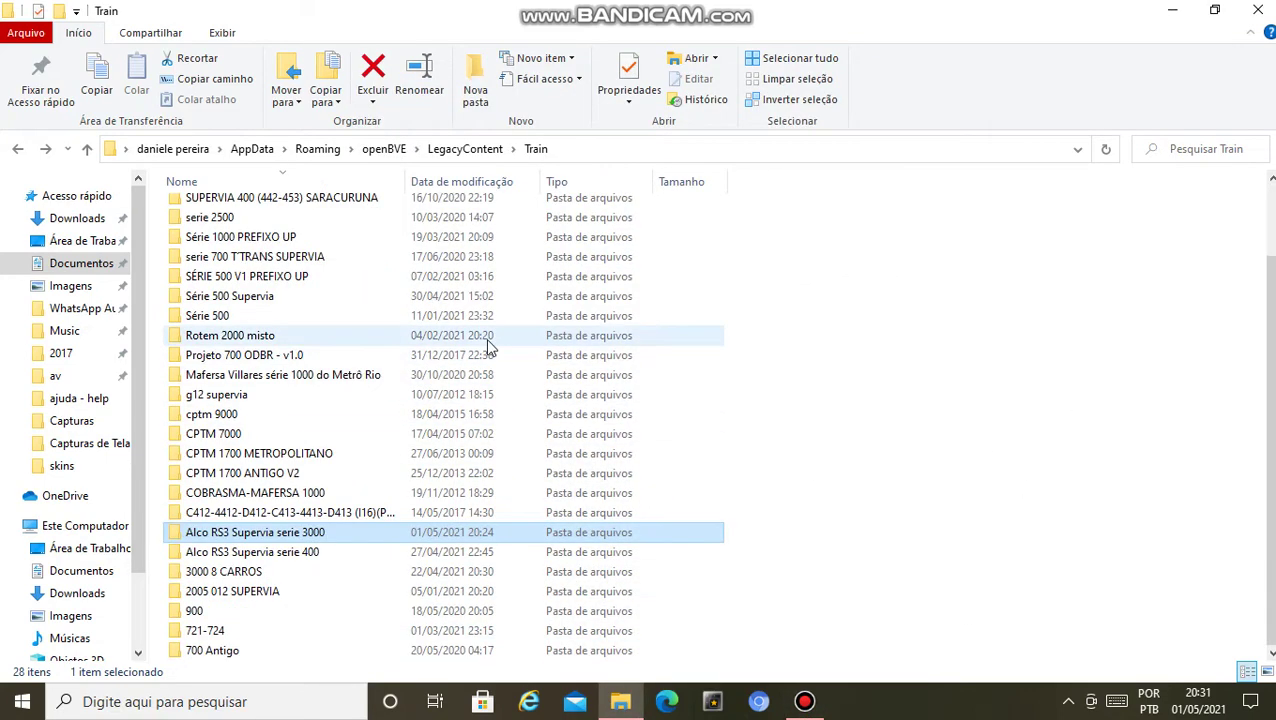
scroll(310, 360, "up", 2)
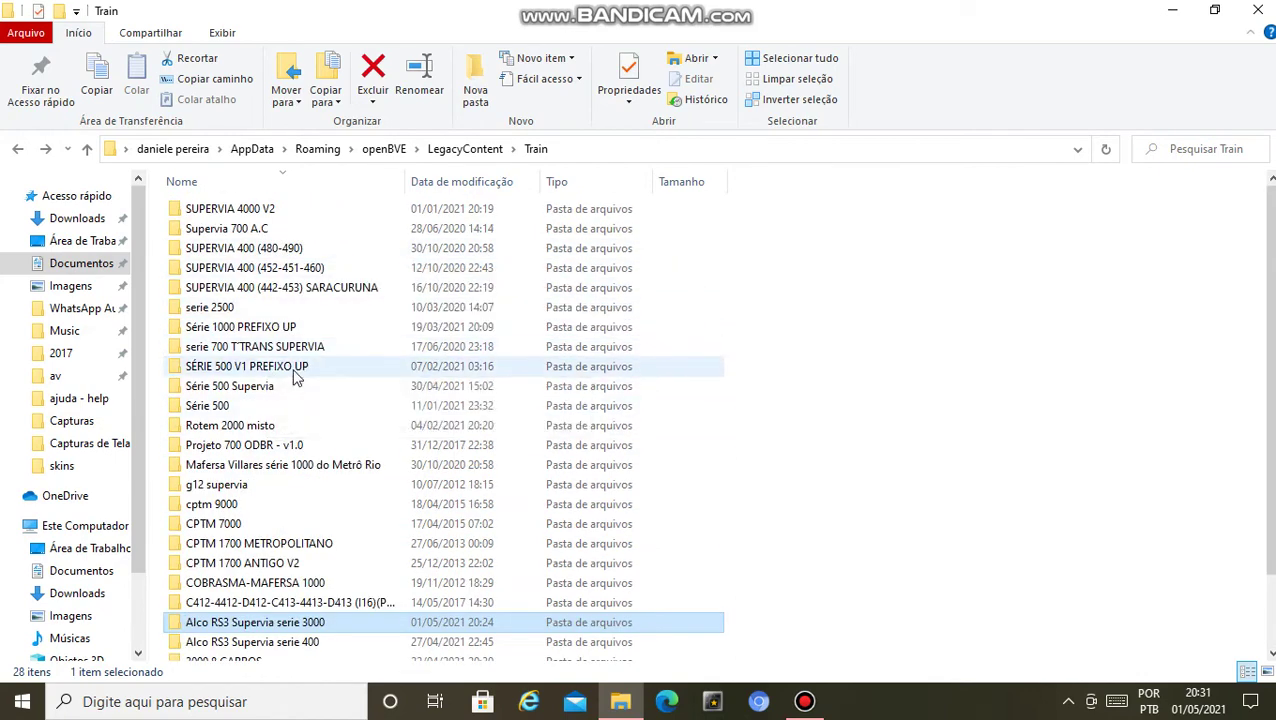
scroll(295, 385, "down", 2)
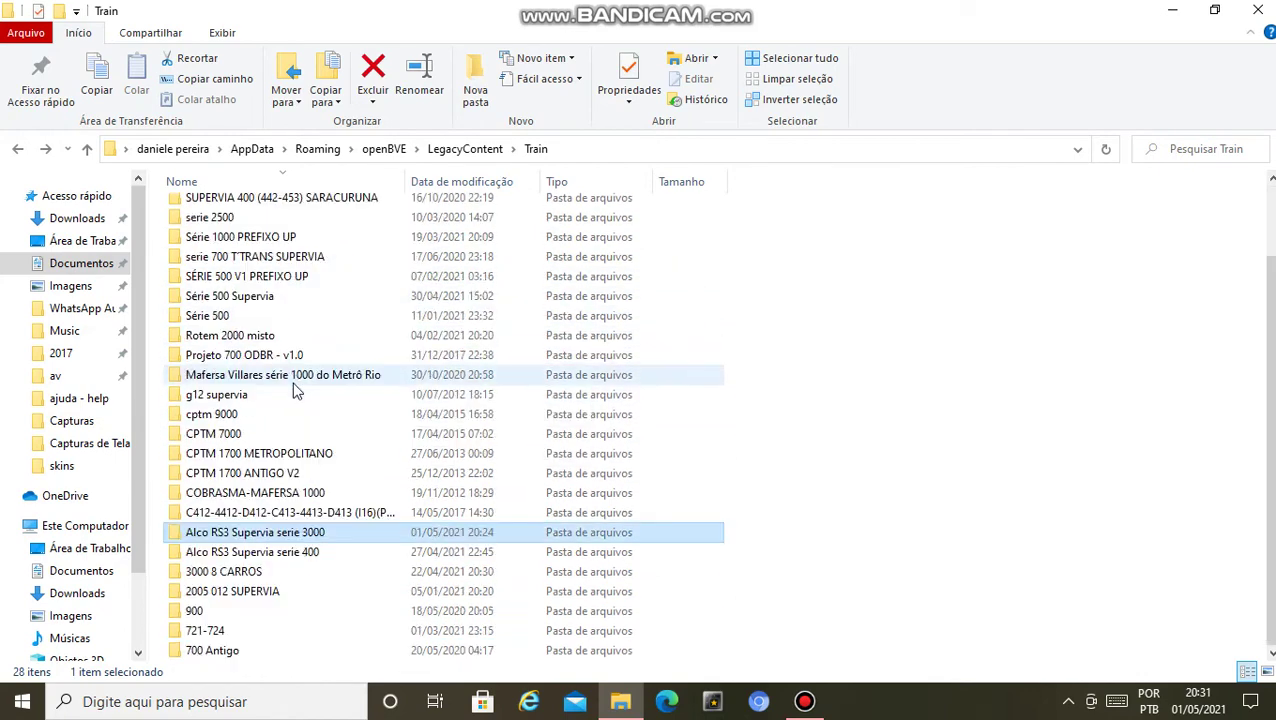
double_click(284, 533)
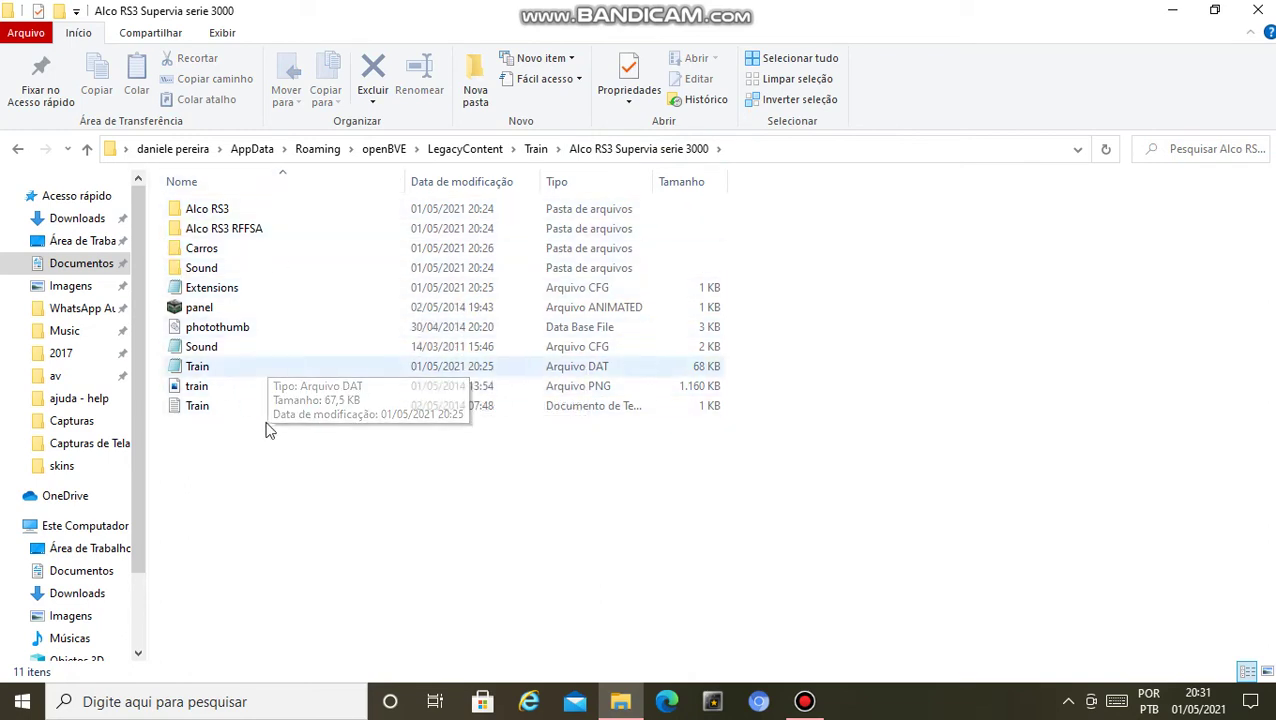
Step: Look through the Alco RS3, Alco RS3 RFFSA and Carros subfolders and return to the Train directory
double_click(277, 210)
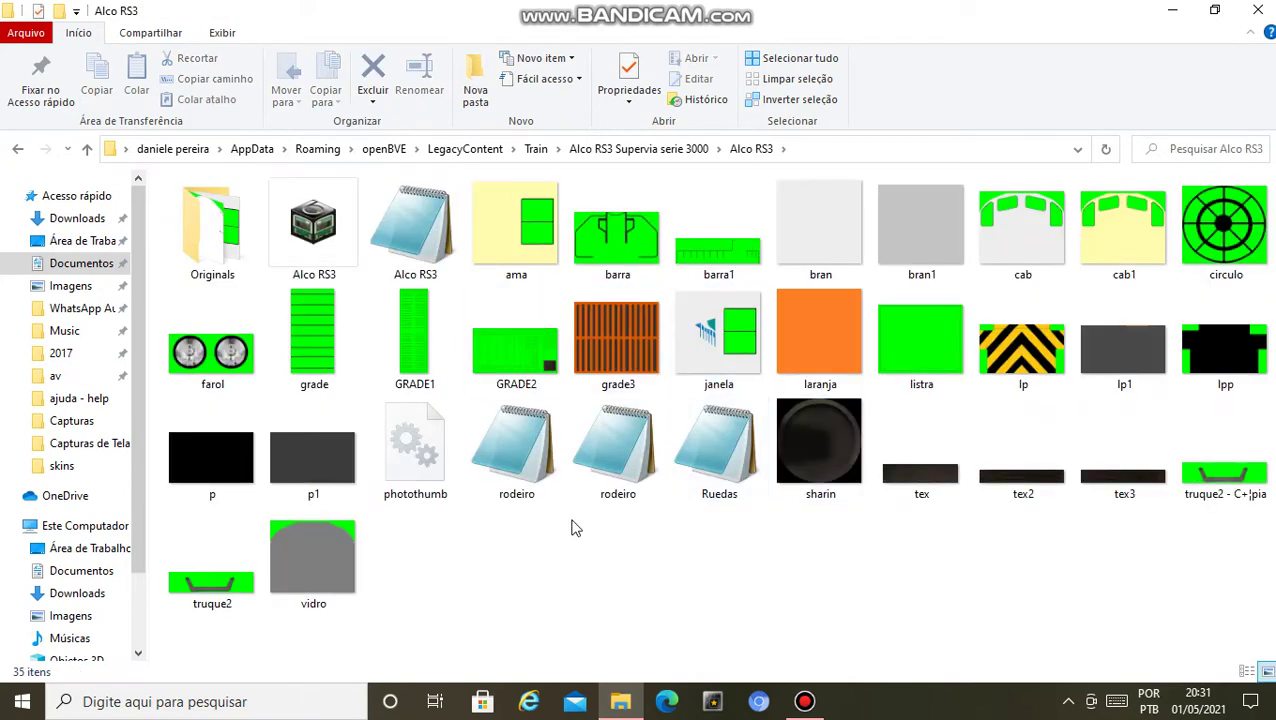
left_click(18, 148)
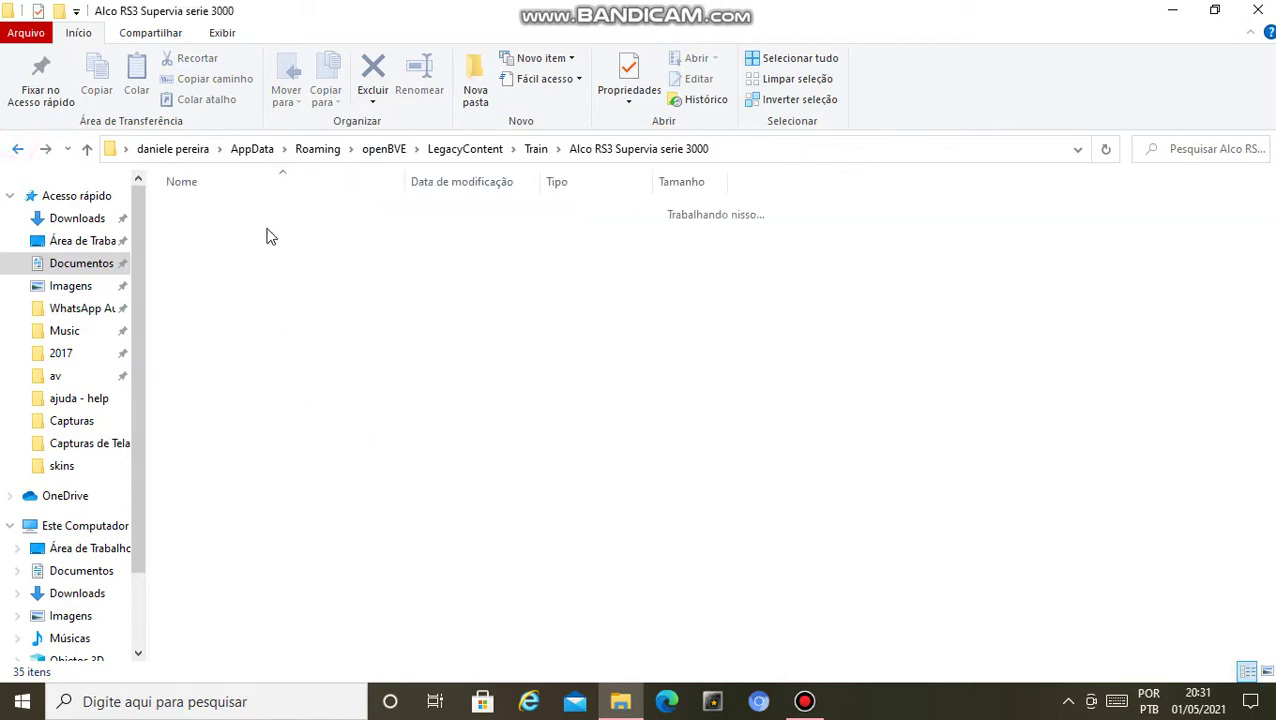
double_click(246, 228)
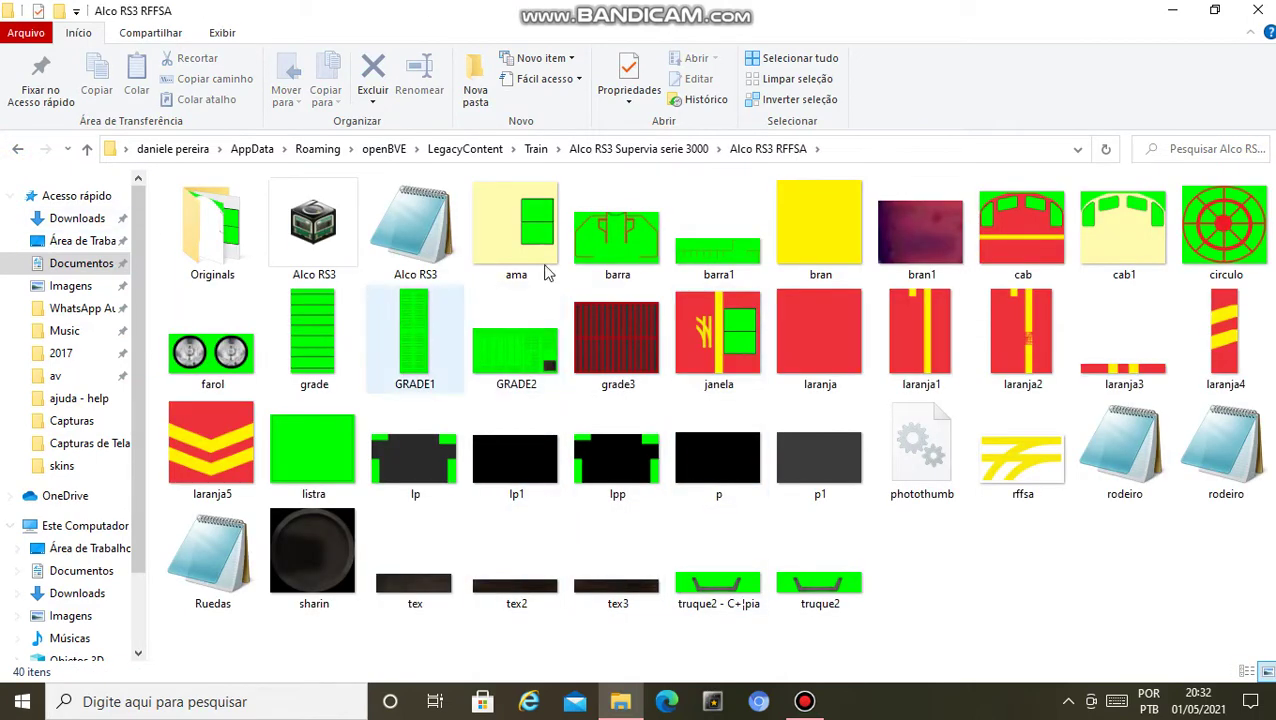
left_click(12, 148)
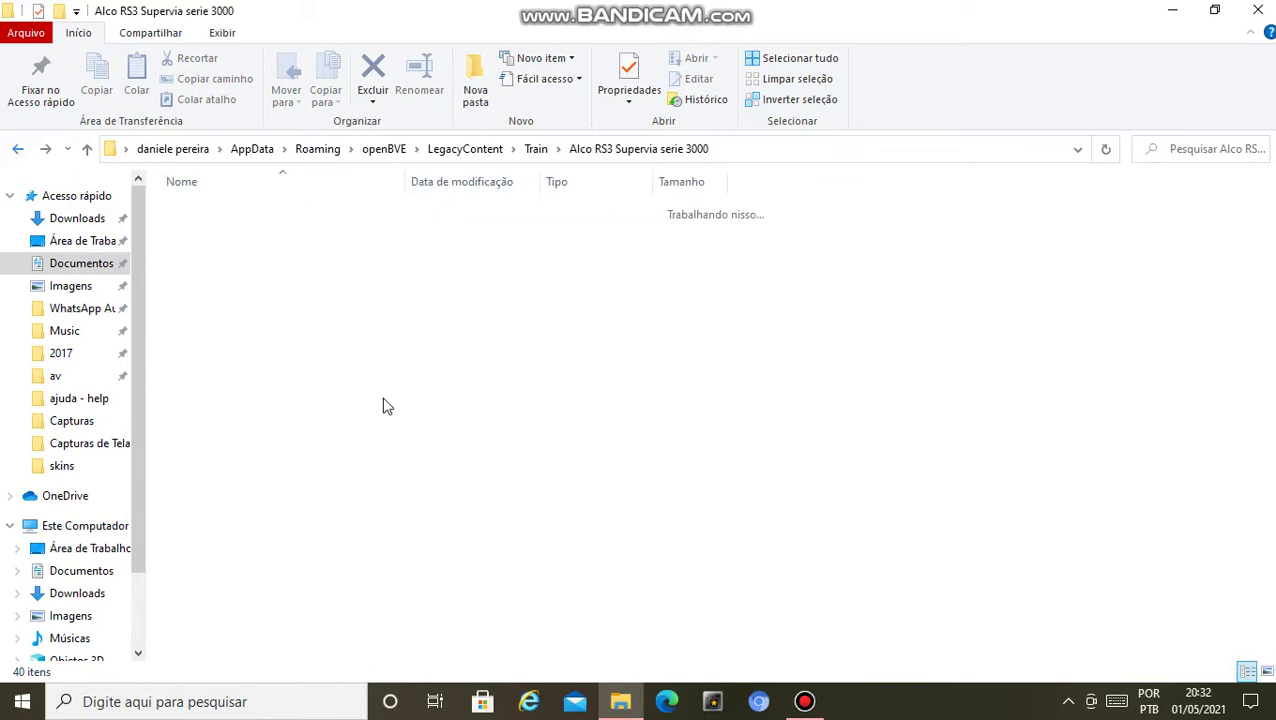
double_click(309, 248)
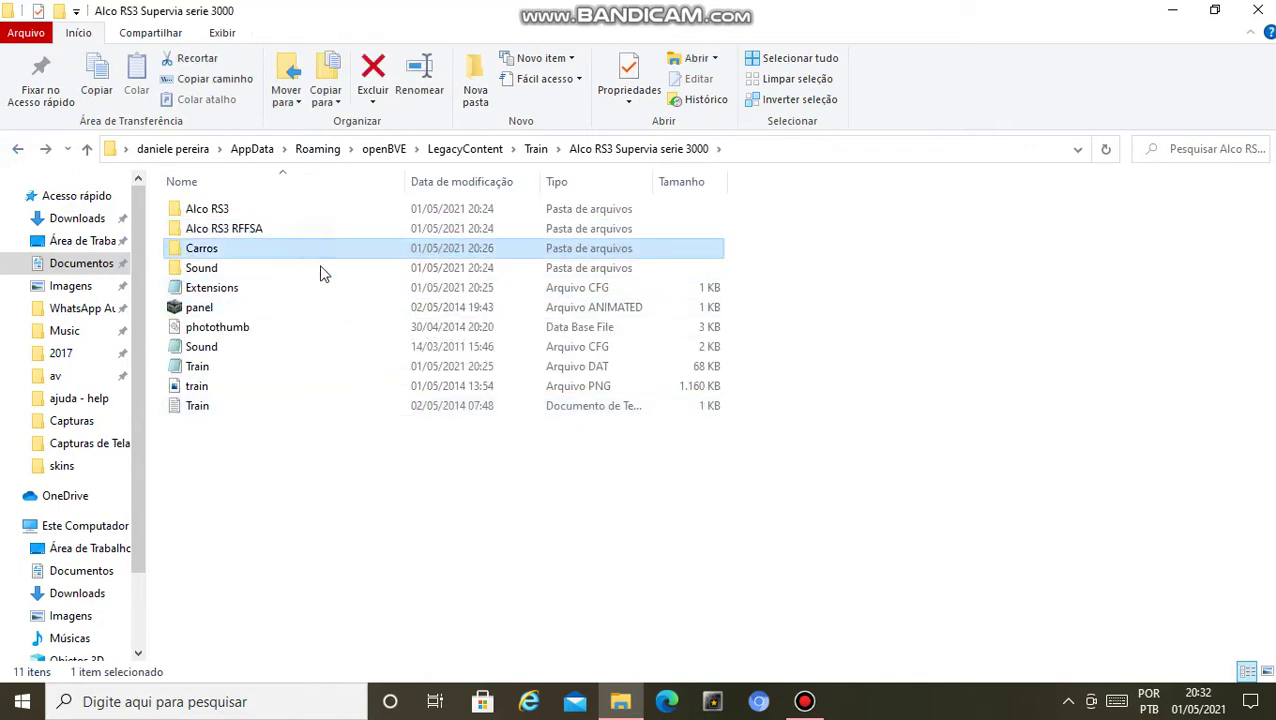
left_click(12, 148)
left_click(12, 148)
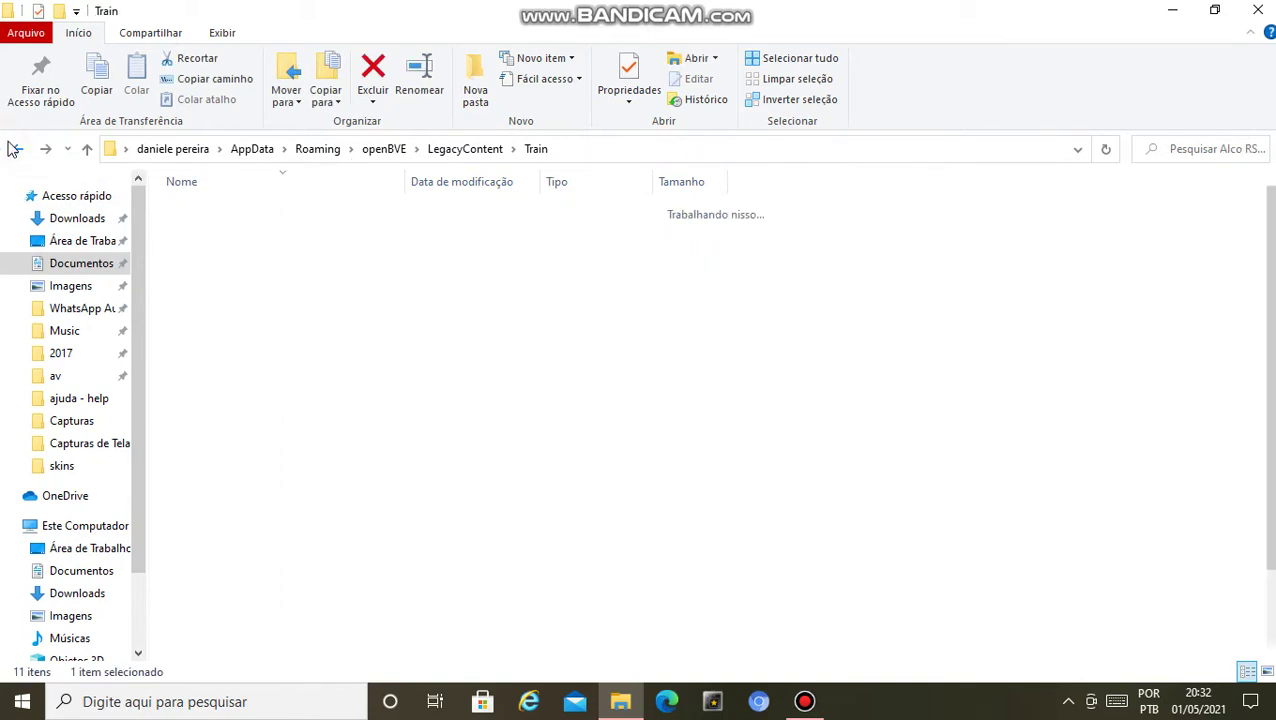
Step: Open the 3000 8 CARROS train folder and examine its 3001 and 3009 subfolders
scroll(280, 358, "down", 2)
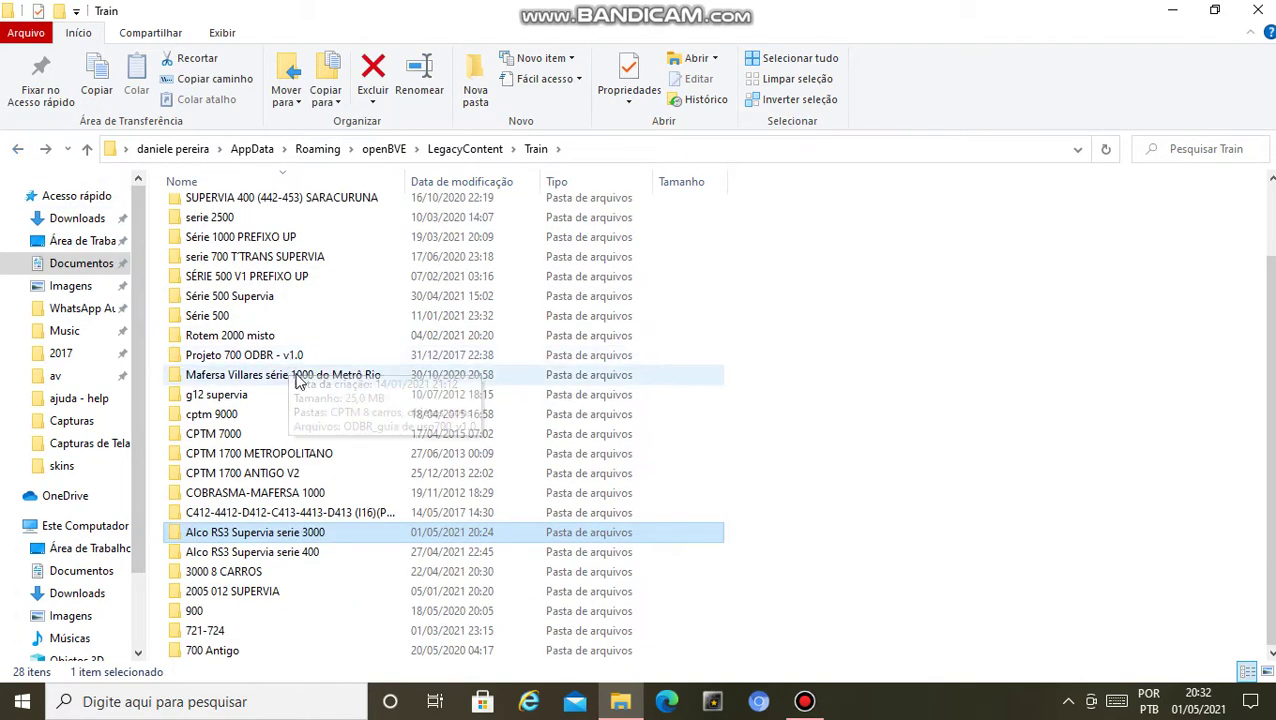
left_click(272, 580)
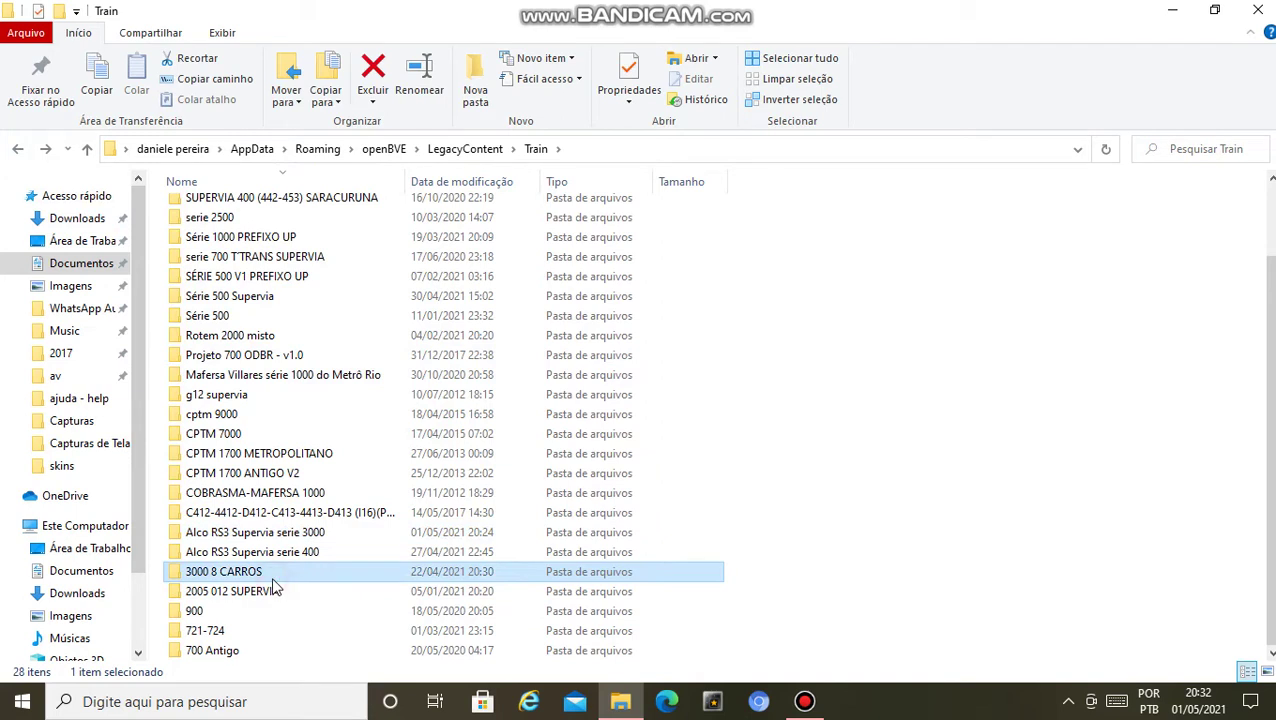
double_click(272, 579)
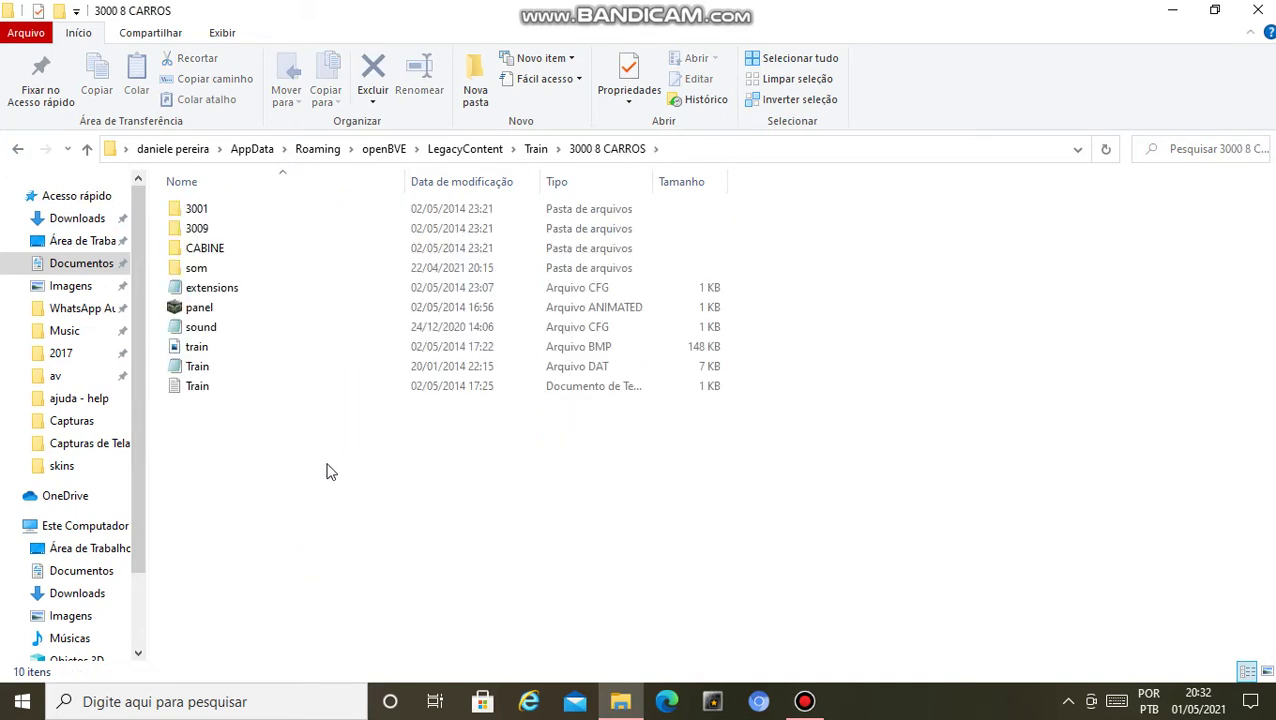
left_click(256, 209)
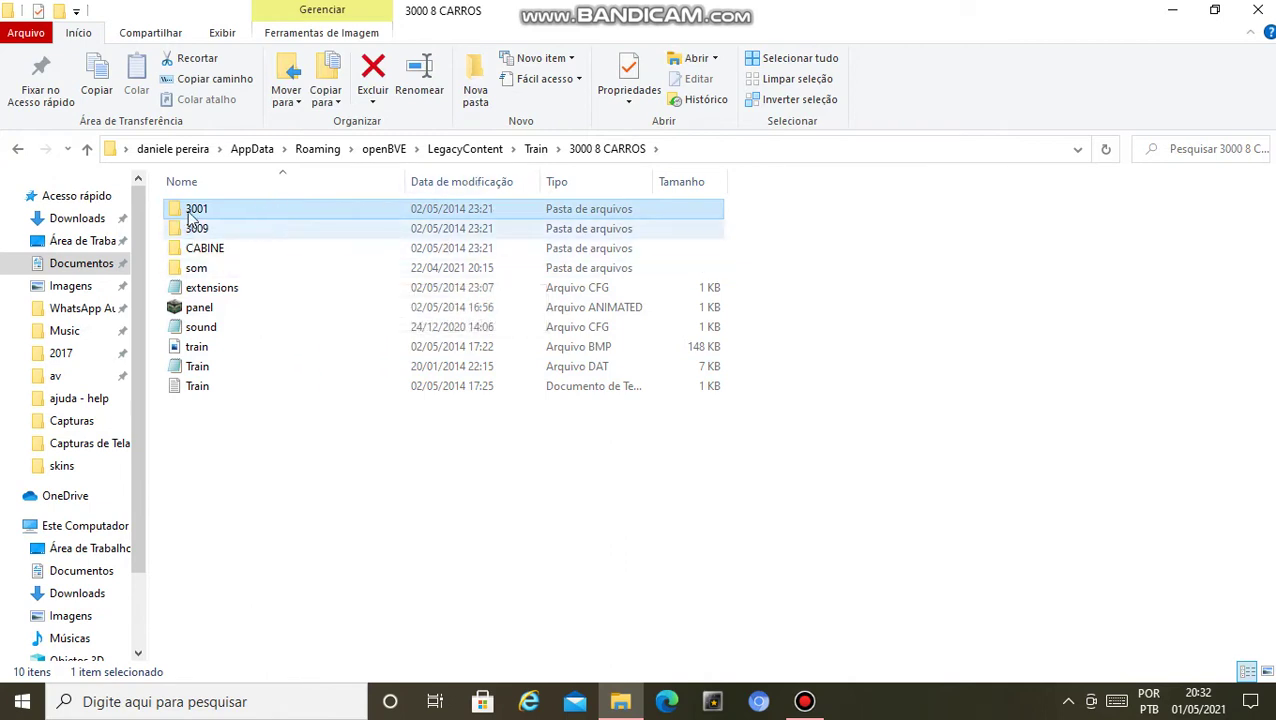
left_click(266, 229)
key("Return")
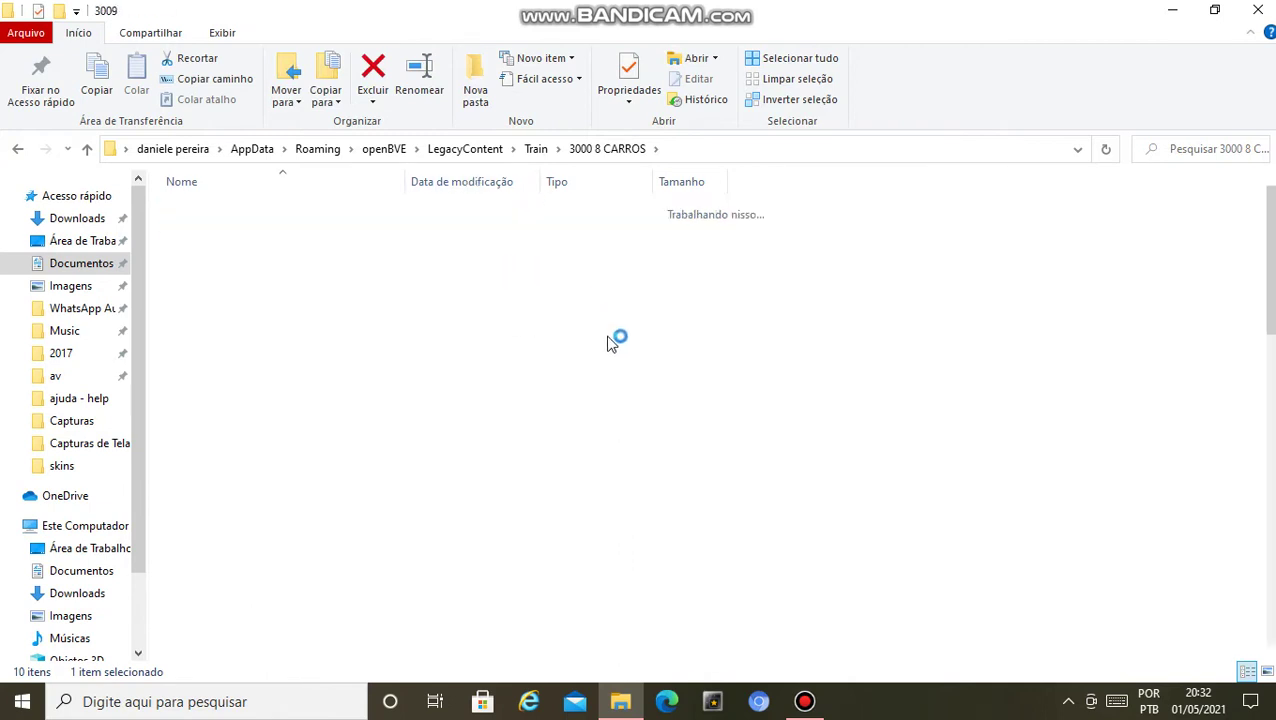
left_click(14, 148)
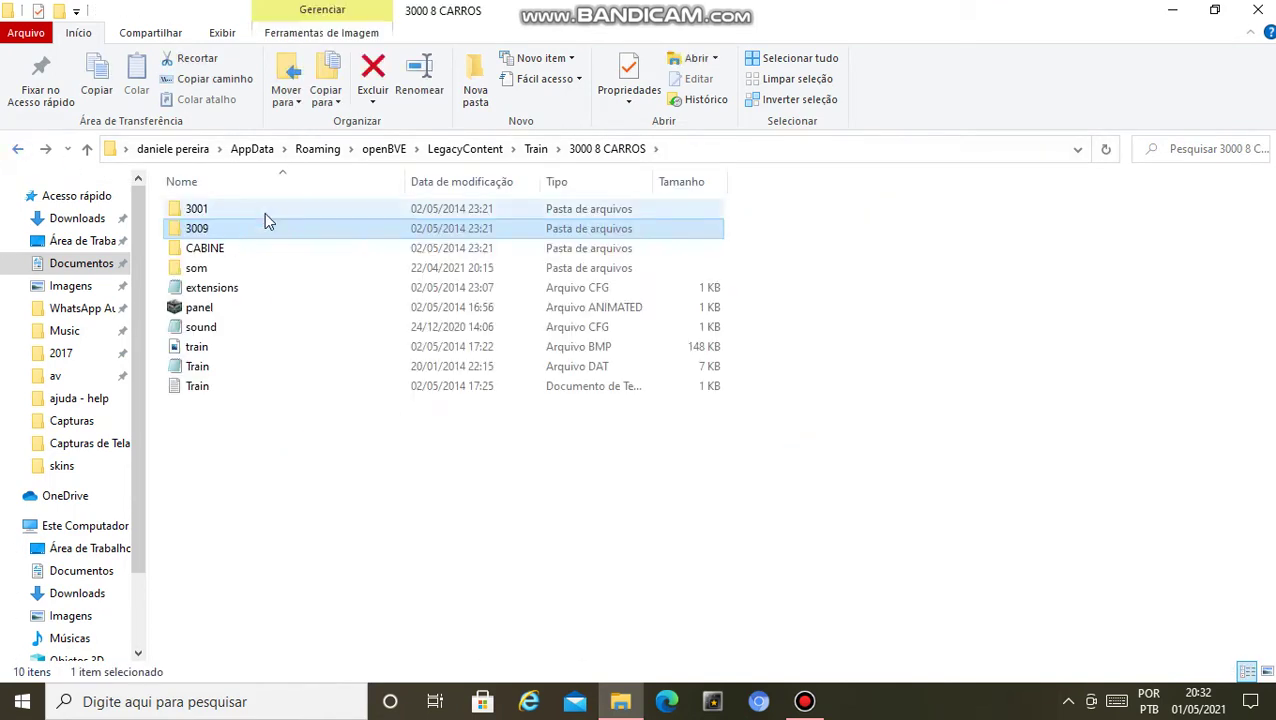
Step: Copy the 3001 folder from 3000 8 CARROS into the Carros folder of Alco RS3 Supervia serie 3000
left_click(268, 212)
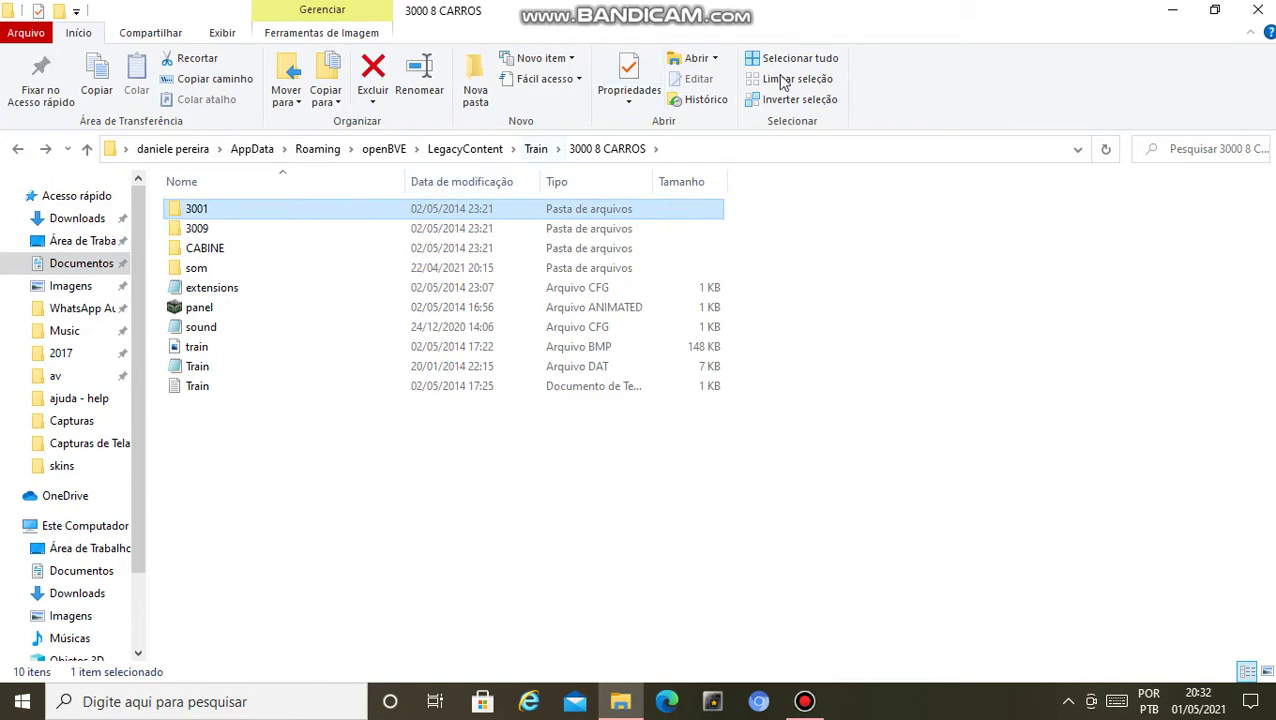
left_click(96, 78)
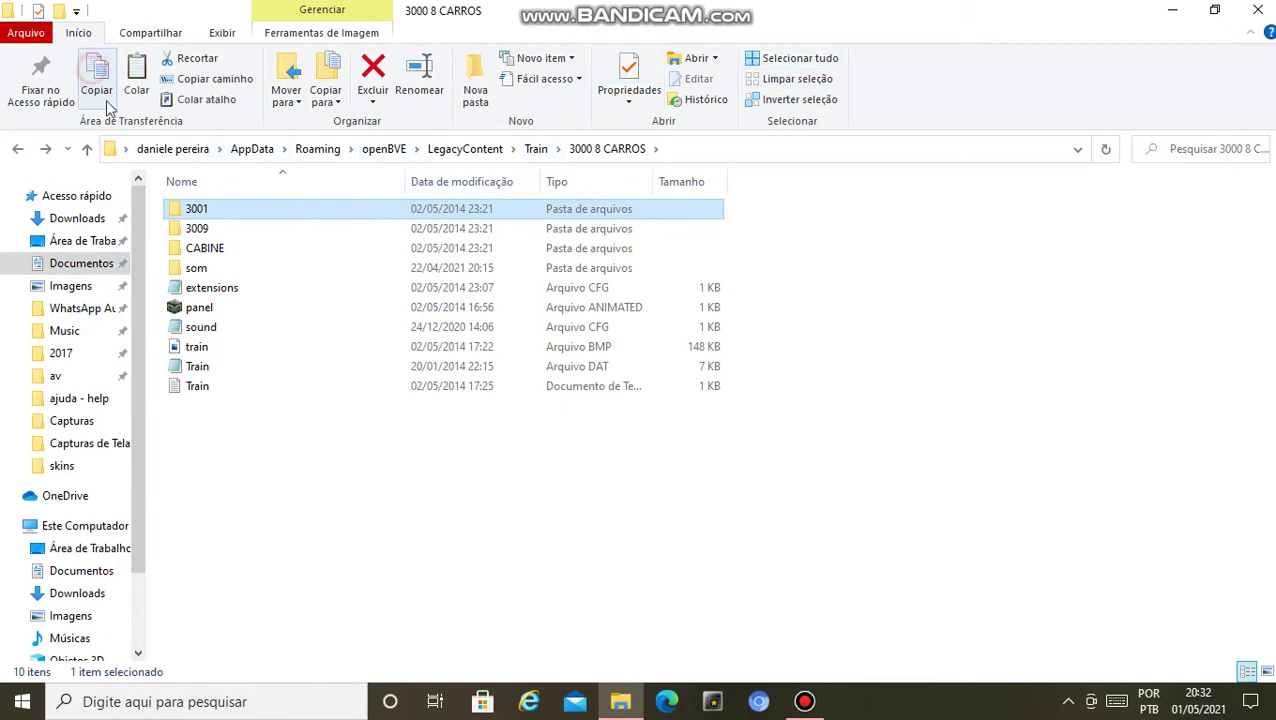
left_click(15, 150)
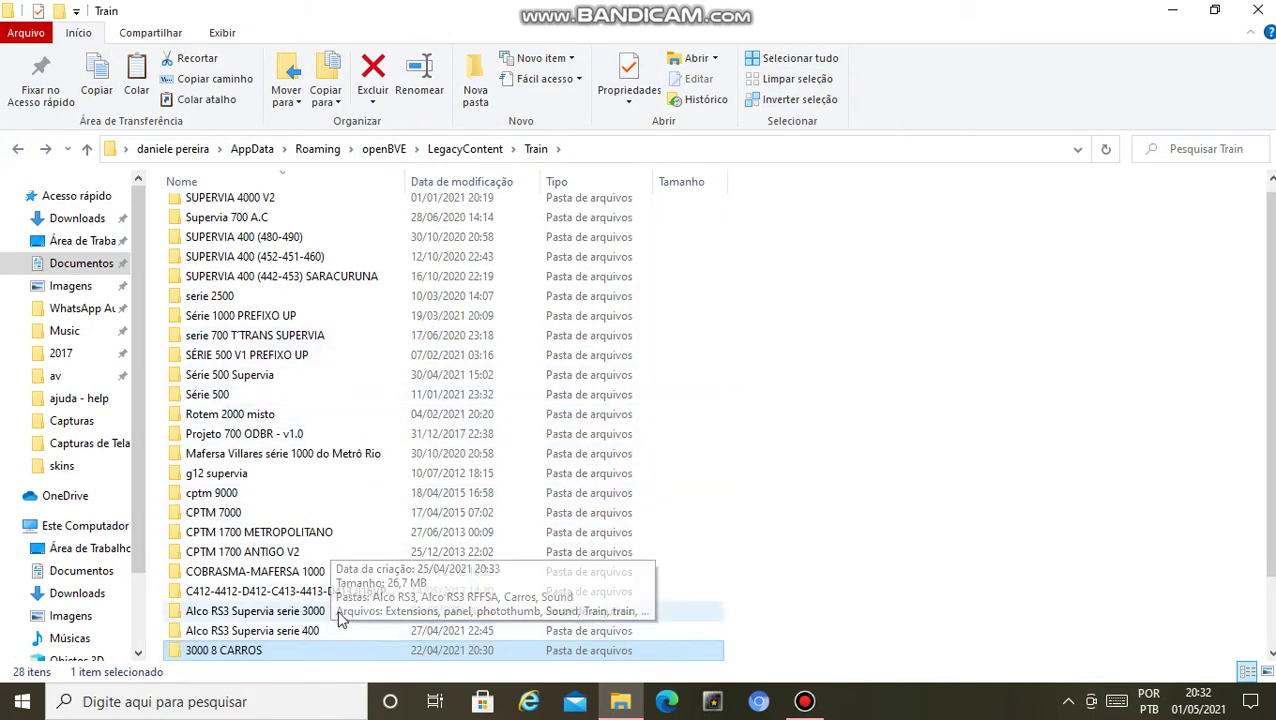
scroll(340, 620, "down", 2)
double_click(315, 530)
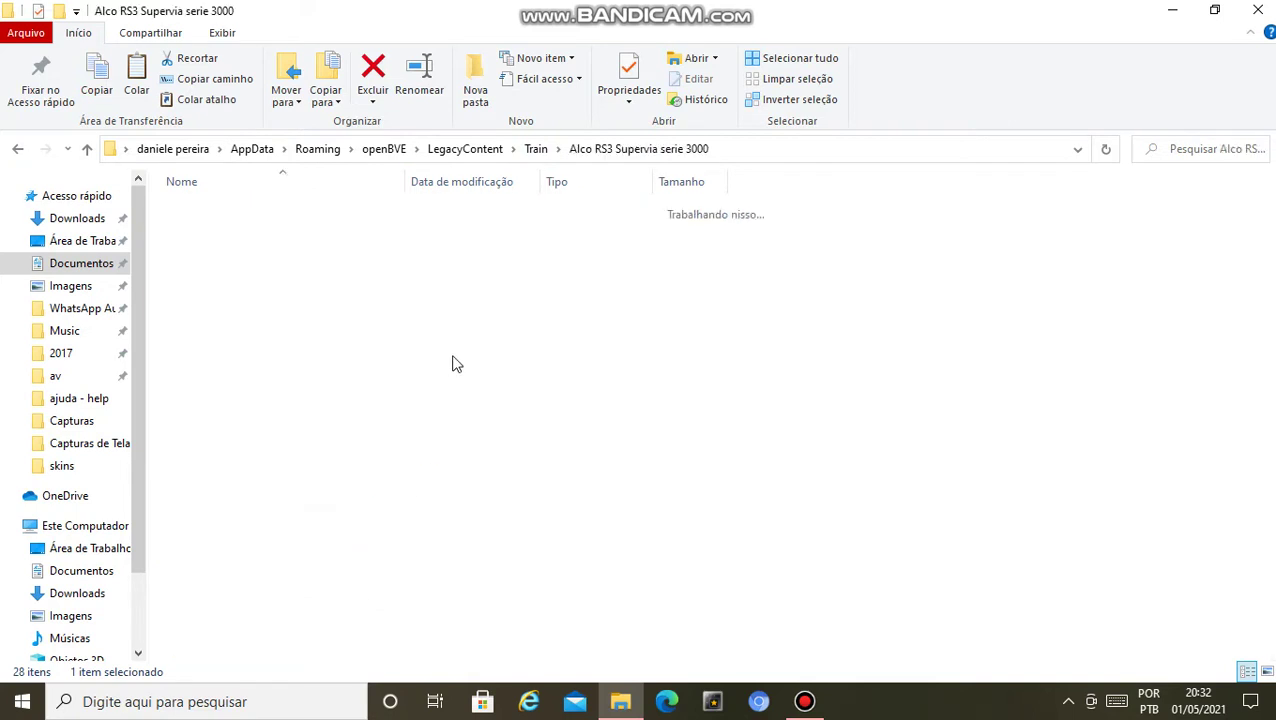
double_click(296, 252)
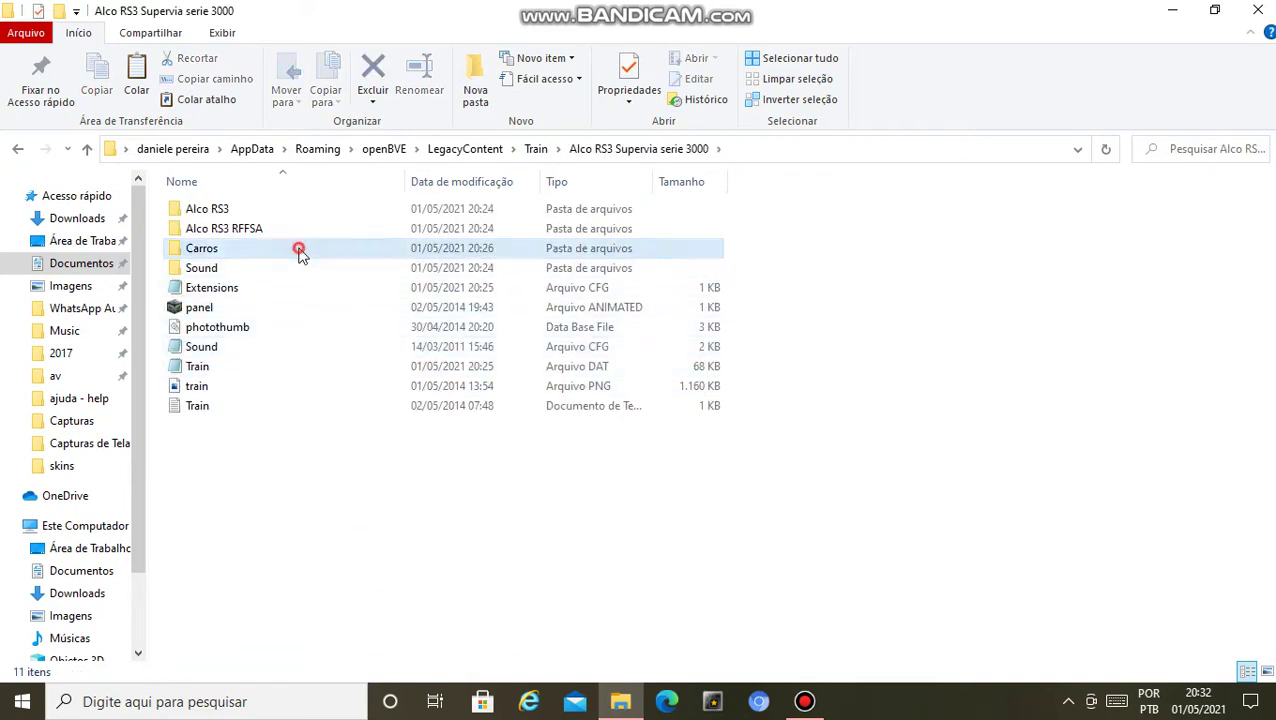
right_click(440, 468)
left_click(618, 344)
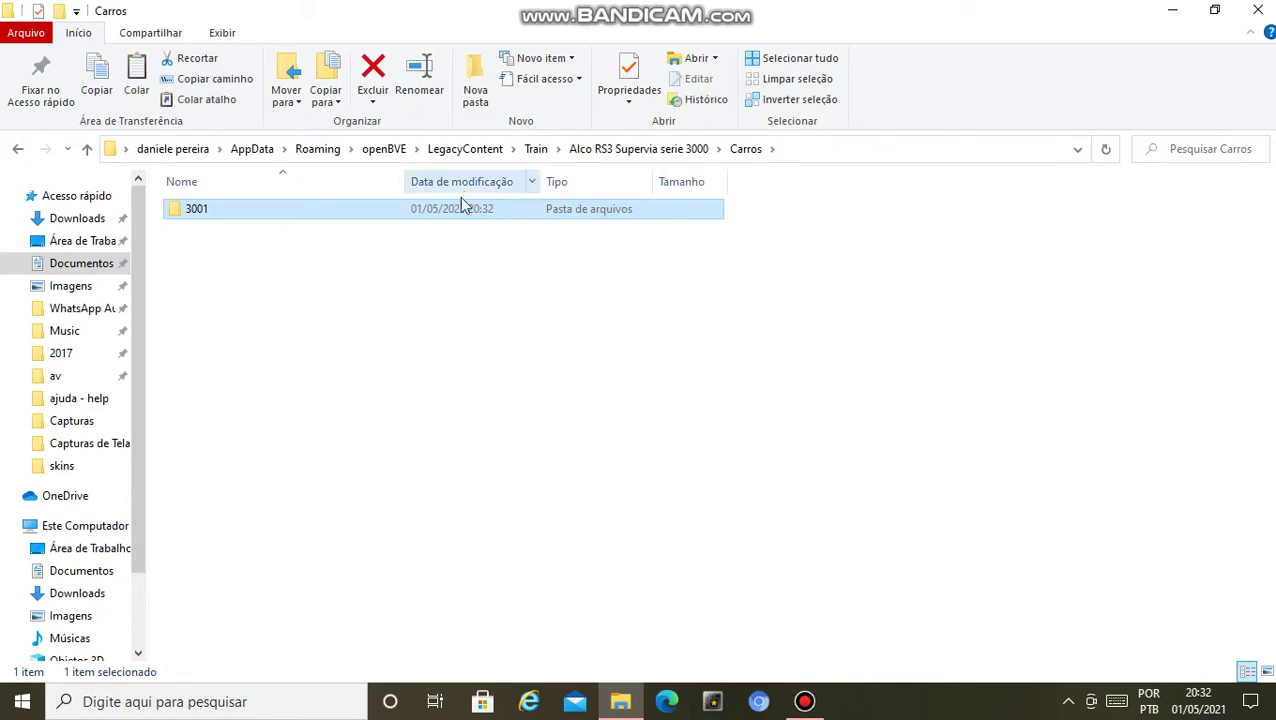
Step: Move the 3001 folder out of Carros into its parent folder, Alco RS3 Supervia serie 3000
right_click(256, 214)
left_click(220, 345)
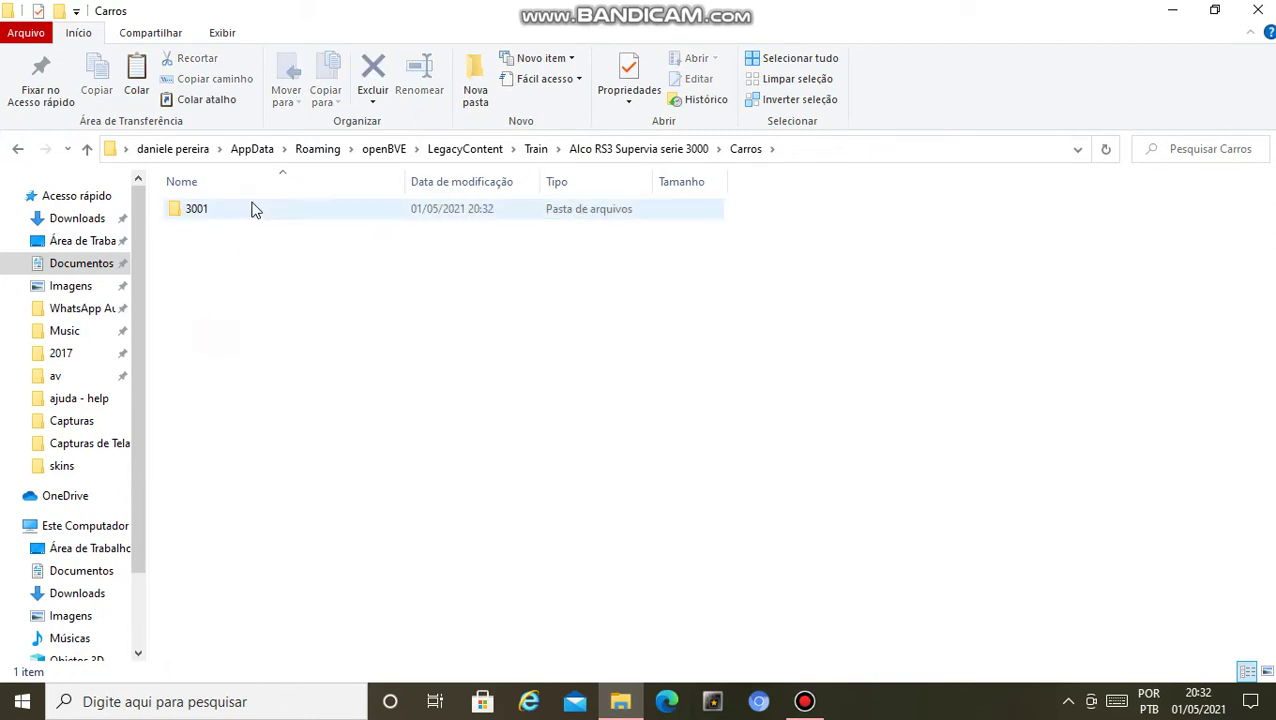
double_click(251, 211)
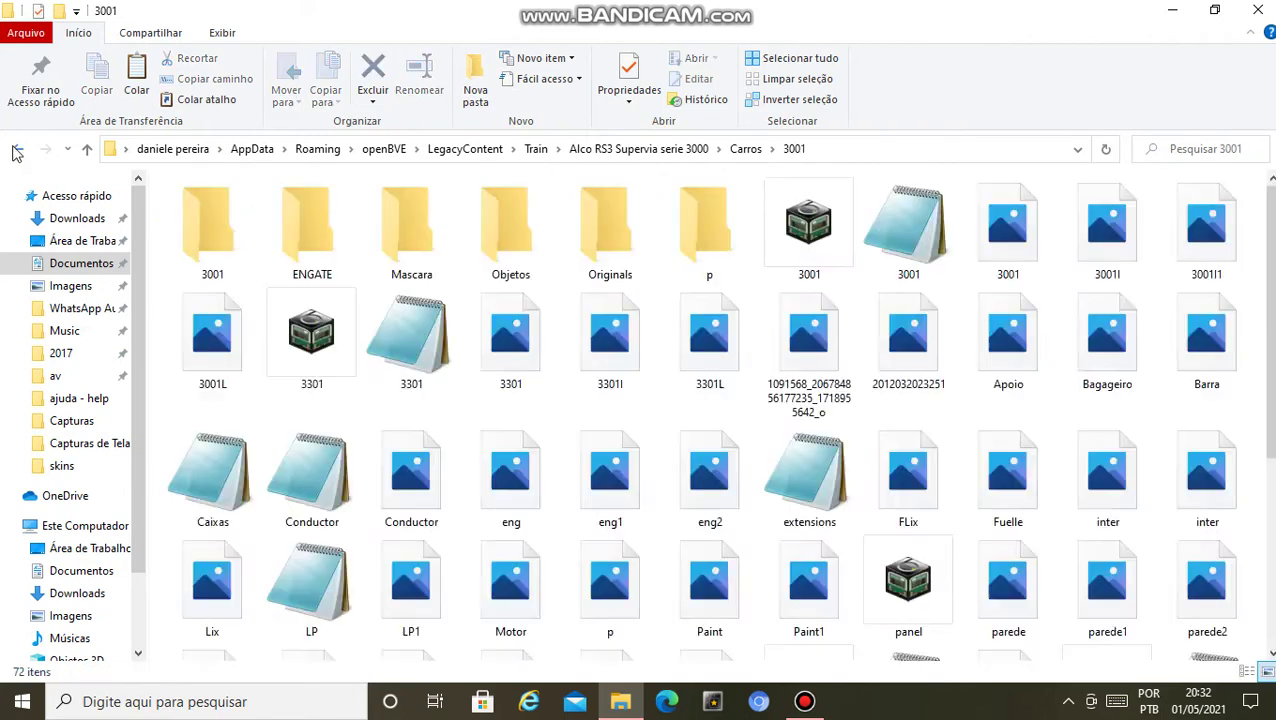
left_click(17, 149)
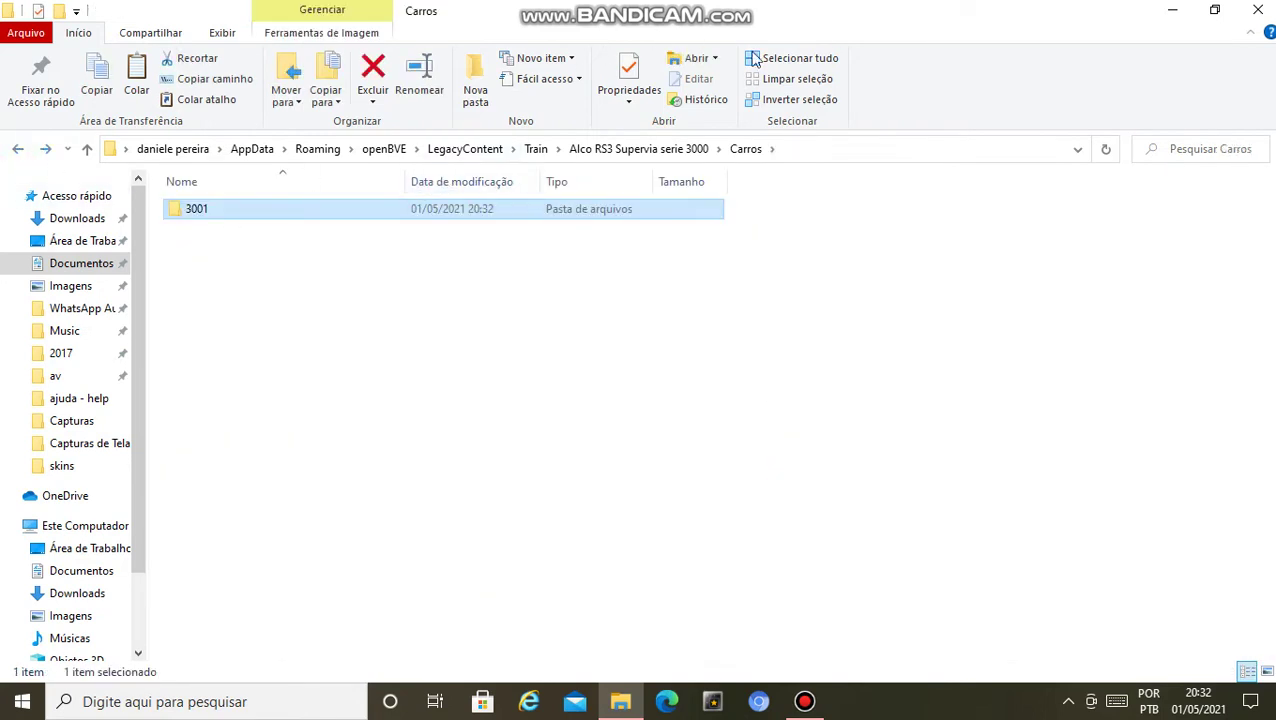
left_click(197, 62)
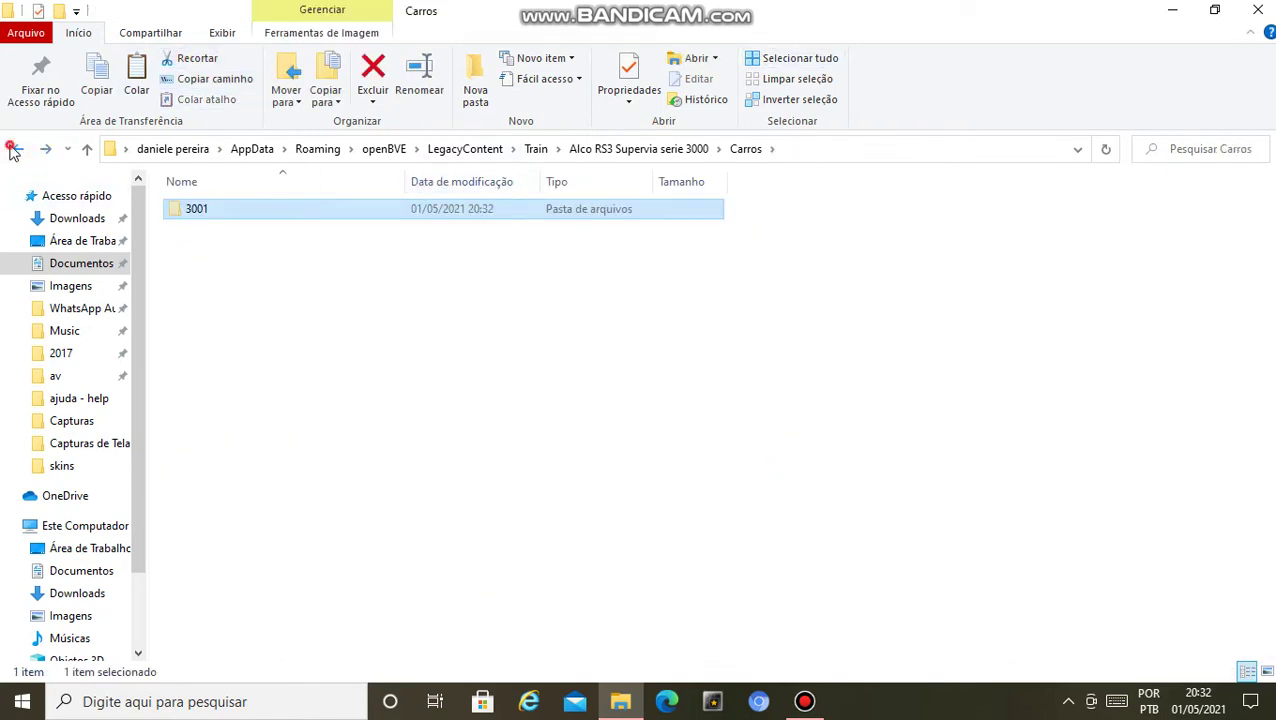
left_click(14, 149)
right_click(535, 541)
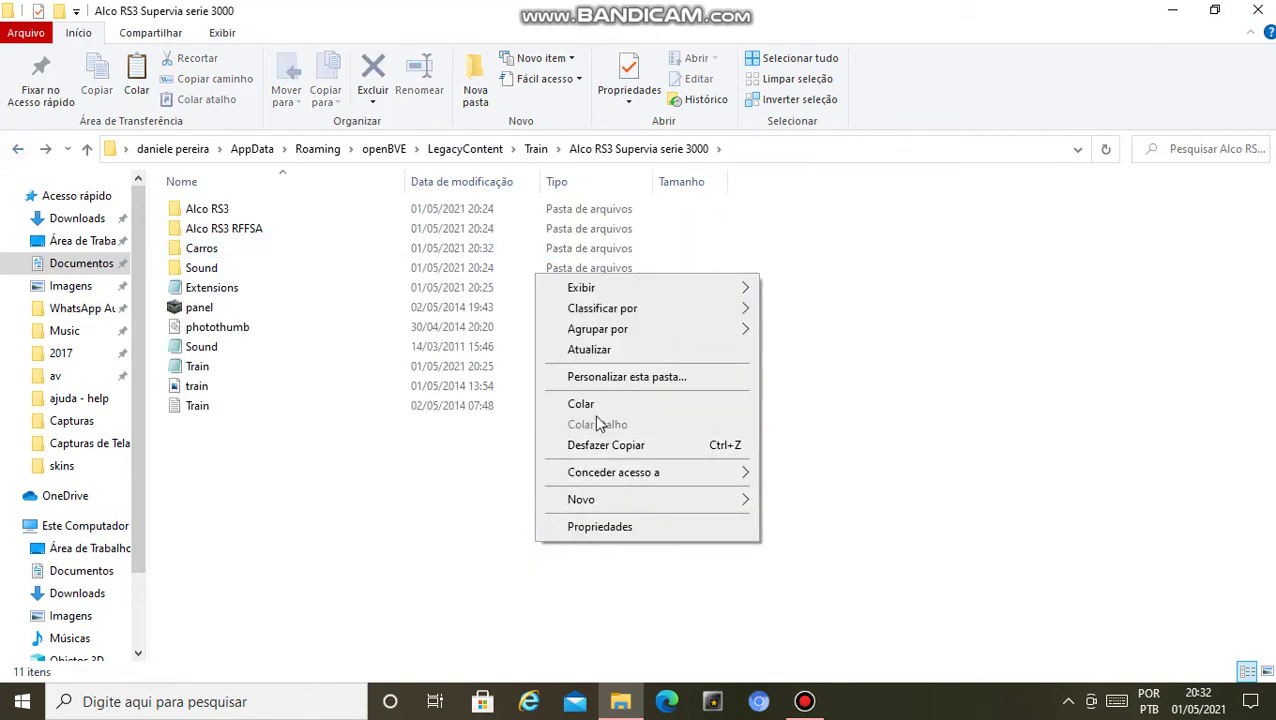
left_click(592, 404)
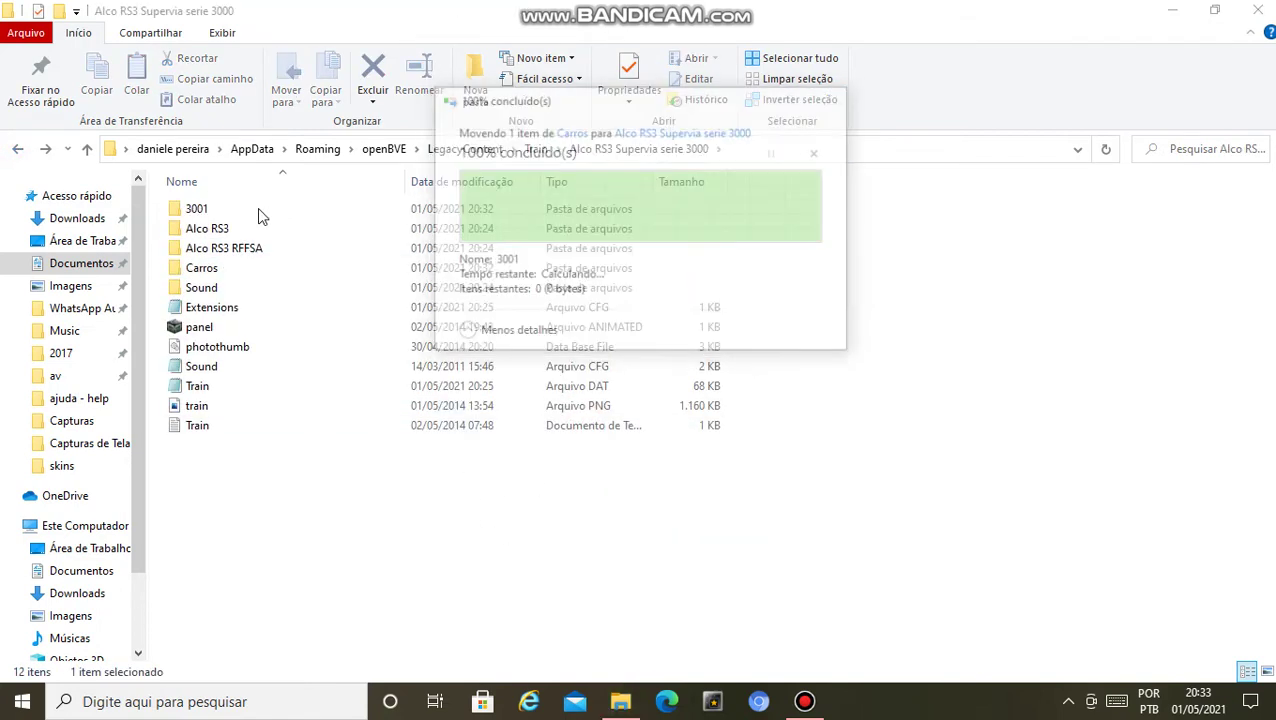
Step: Move all contents of the 3001 folder into Carros, check the moved files and return to the Alco RS3 Supervia serie 3000 folder
double_click(228, 212)
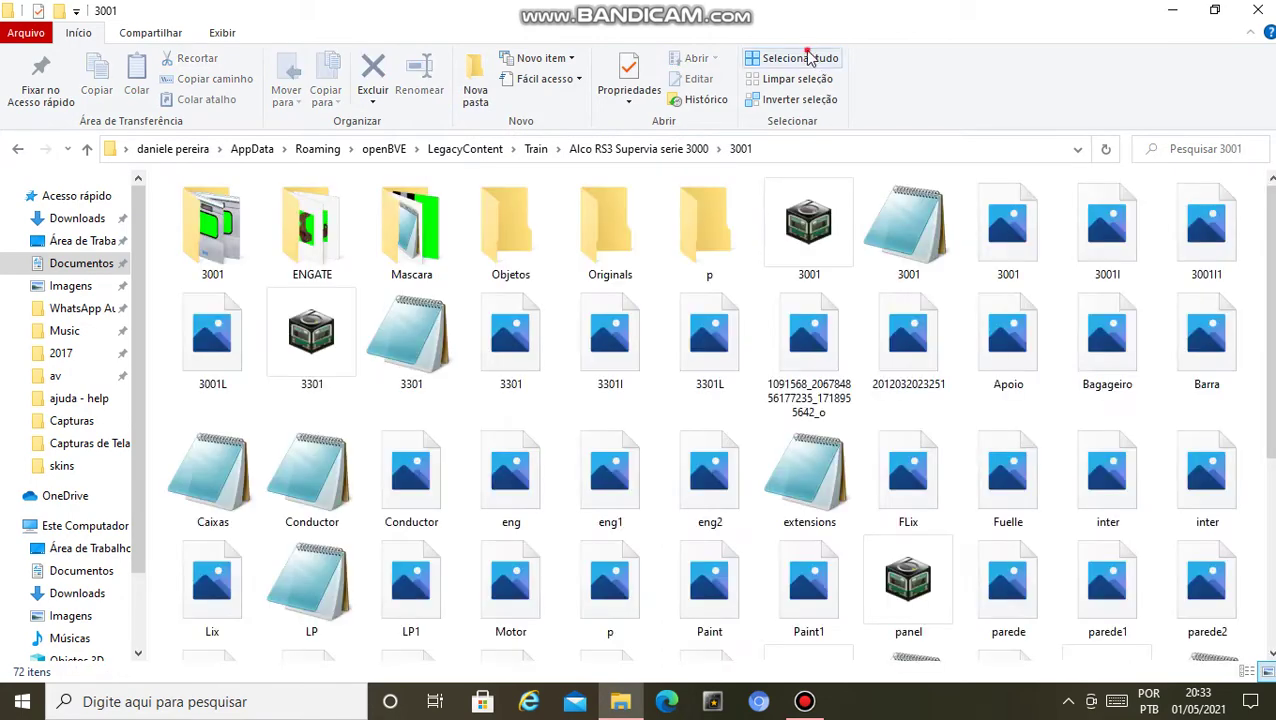
left_click(808, 58)
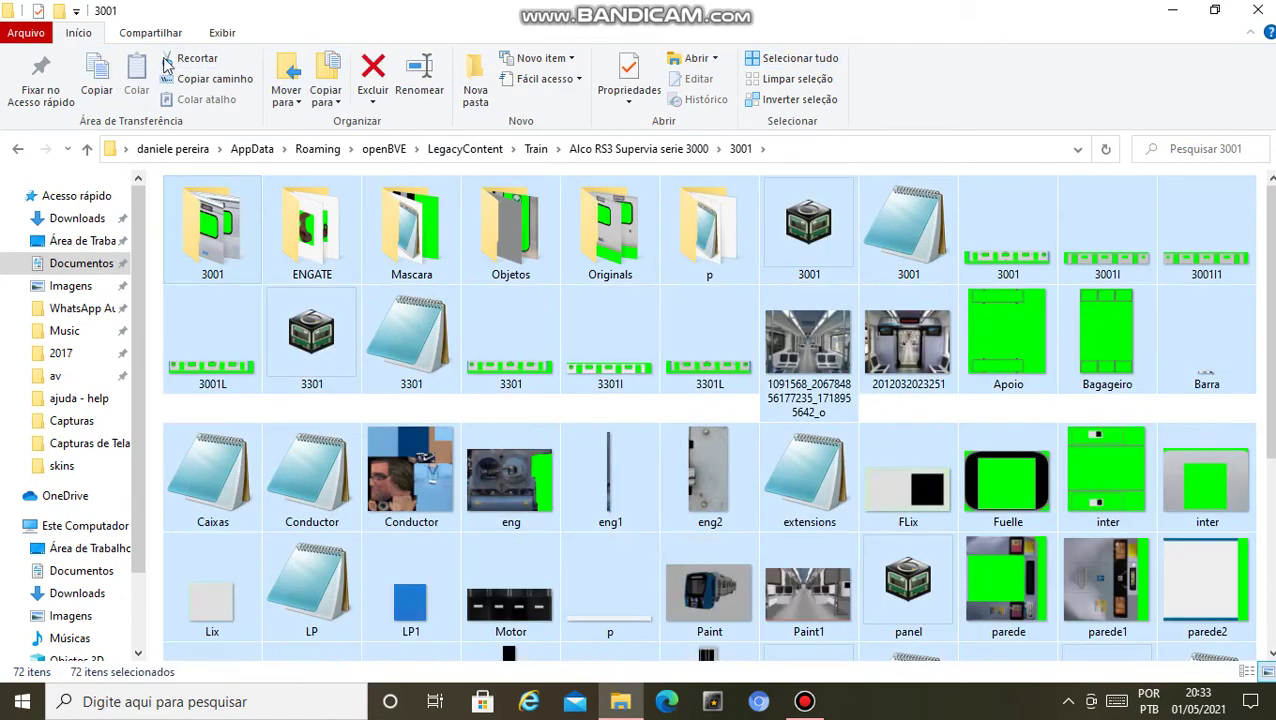
left_click(169, 60)
left_click(17, 149)
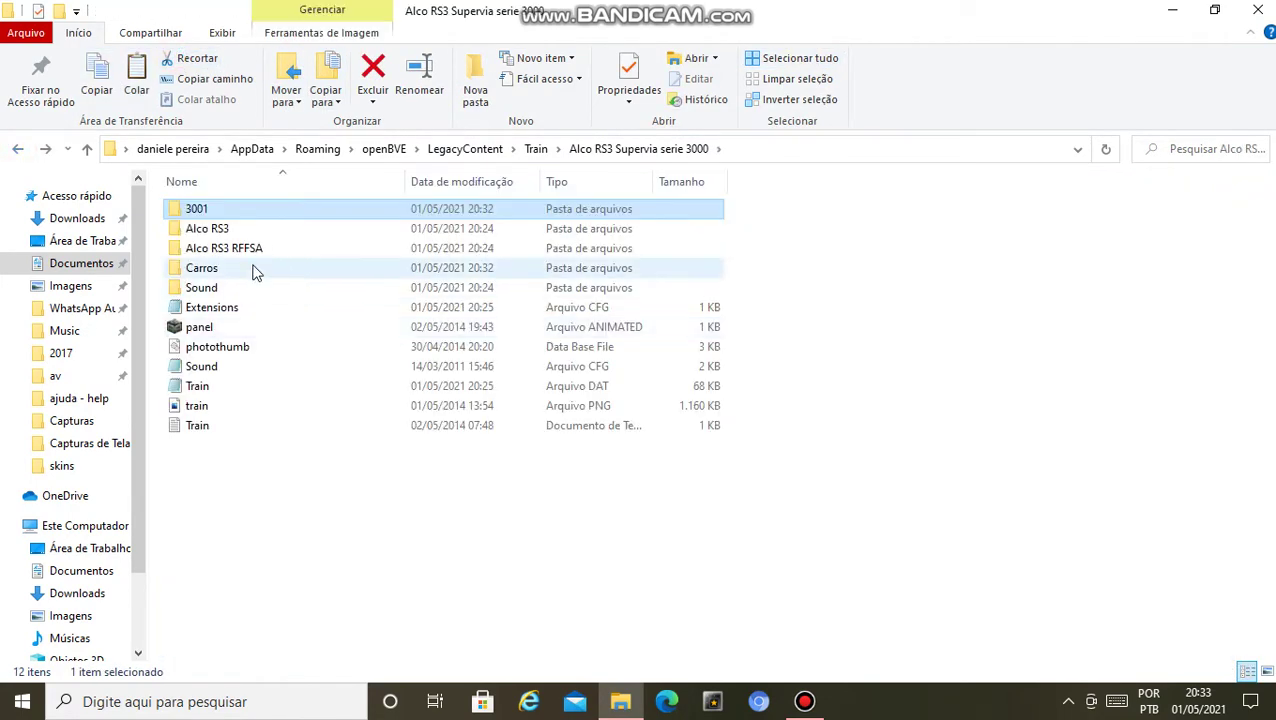
left_click(252, 268)
key("Return")
right_click(705, 565)
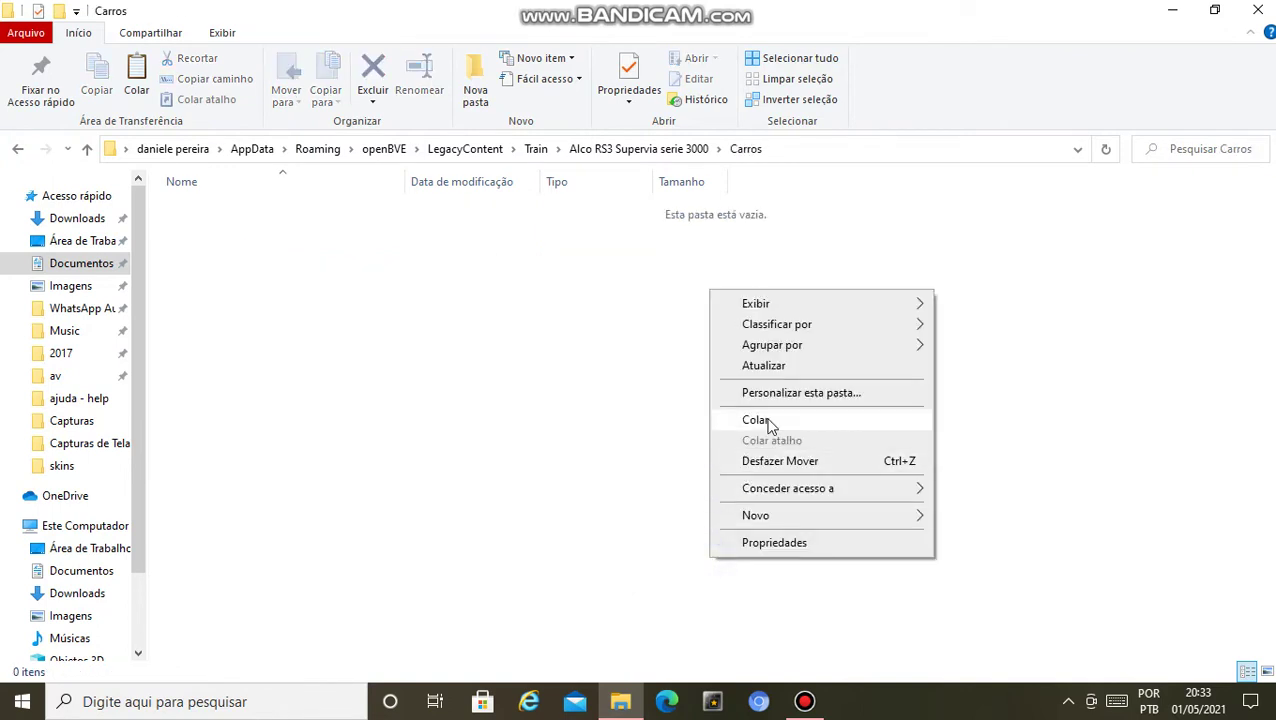
left_click(768, 422)
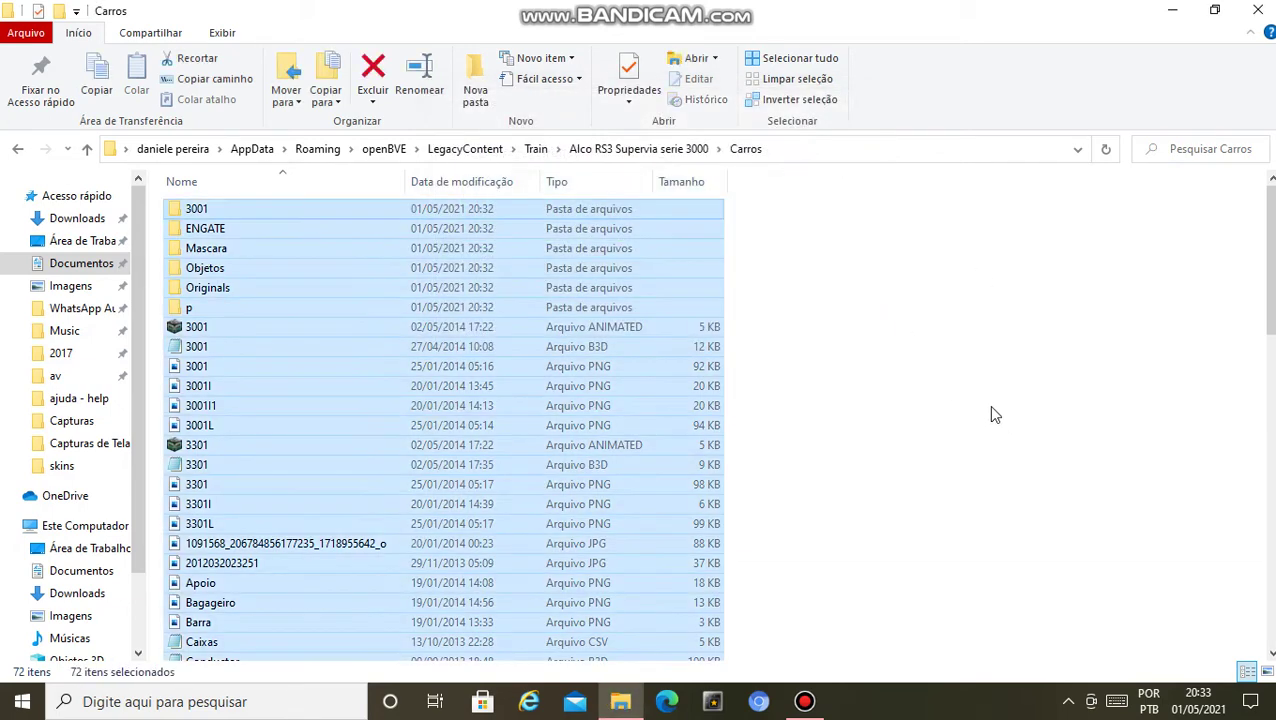
scroll(405, 450, "down", 9)
scroll(365, 456, "up", 9)
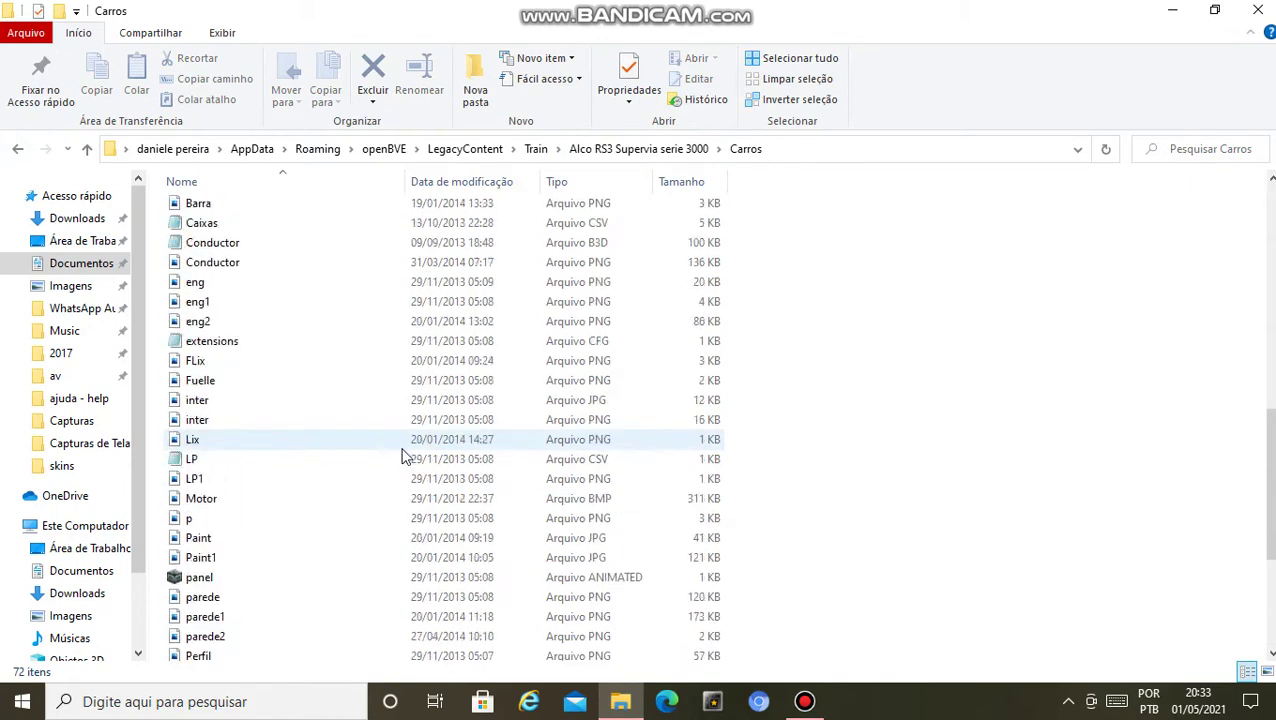
left_click(18, 150)
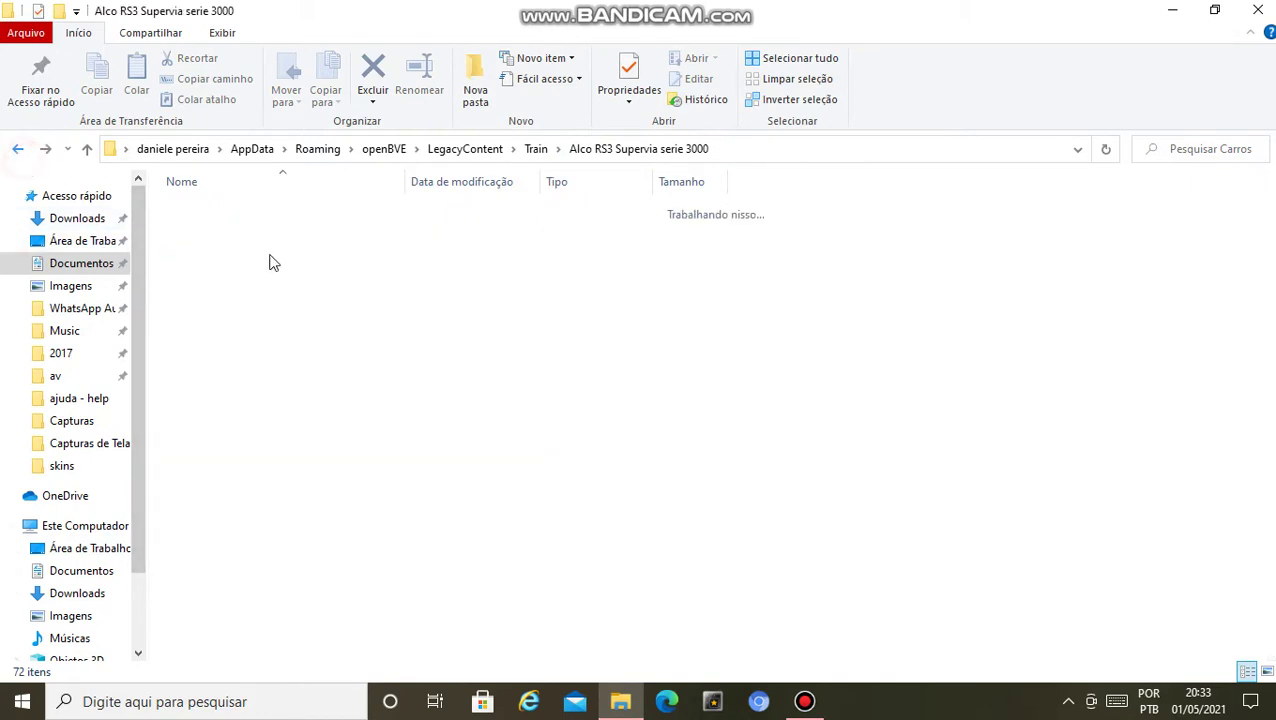
Step: Delete the 3001 folder from Alco RS3 Supervia serie 3000
left_click(184, 209)
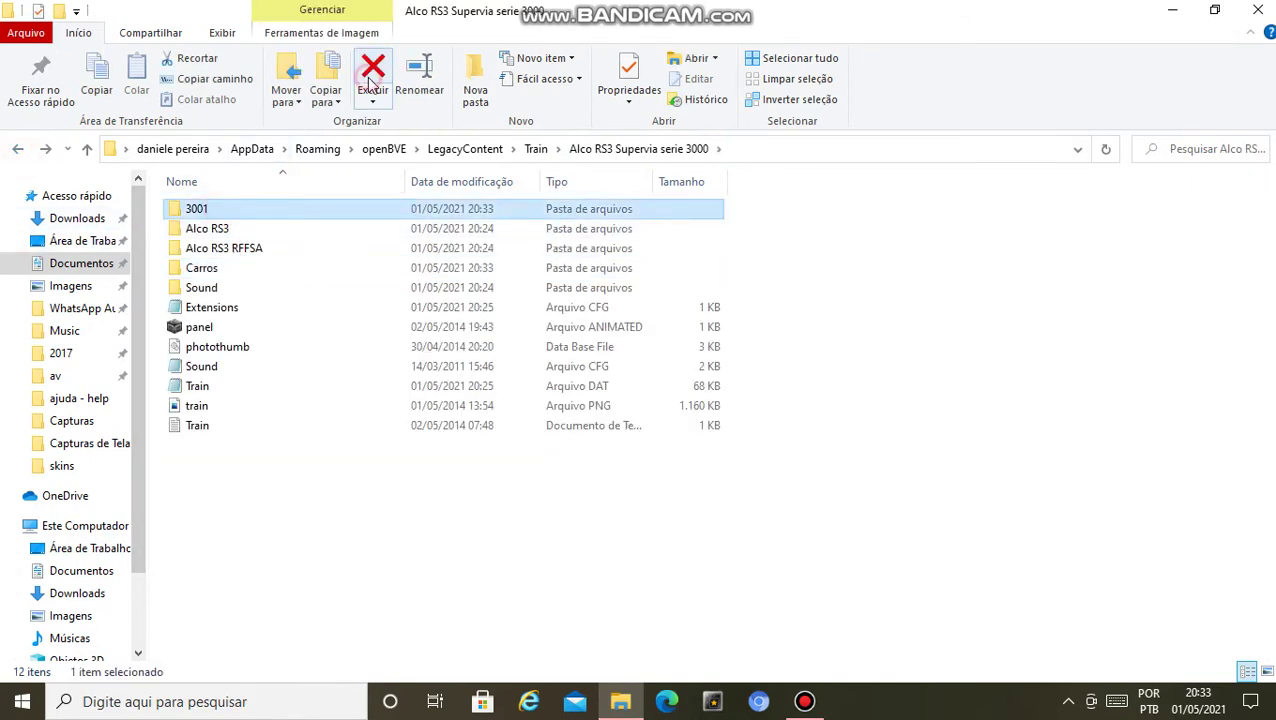
key("Delete")
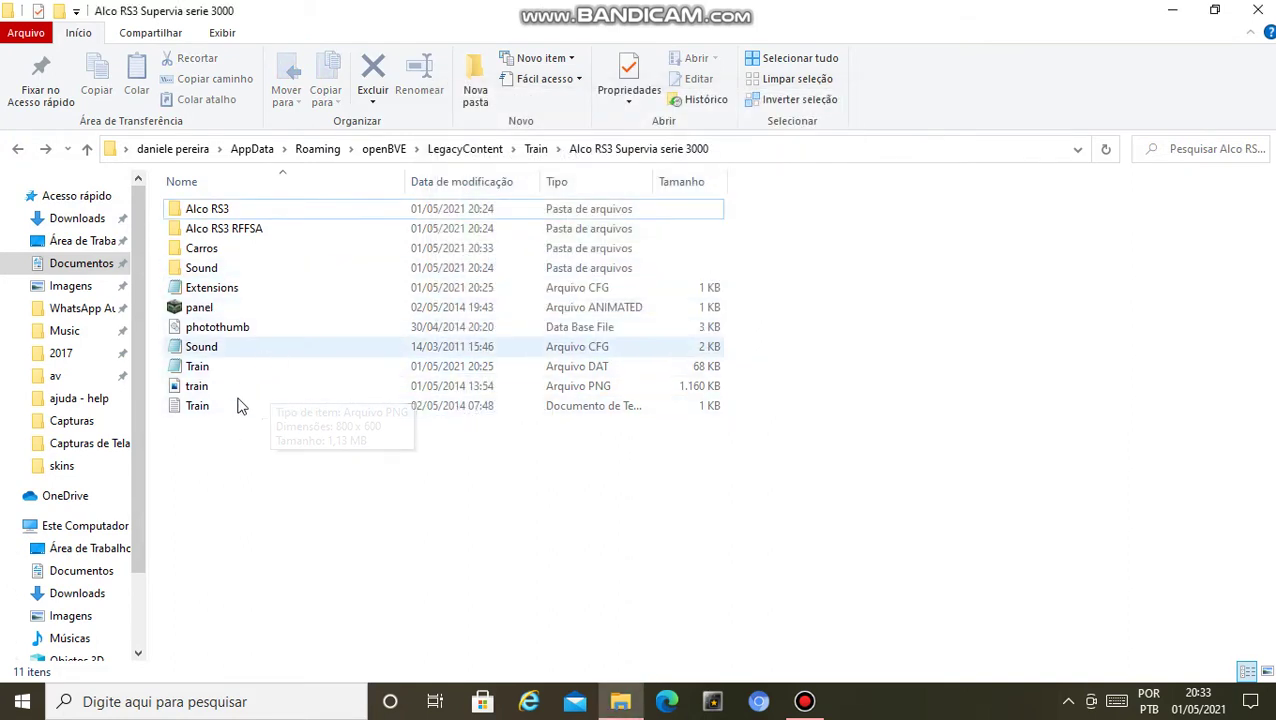
Step: Edit the Train DAT file, setting NumberOfMotorCars to 9, and save and close it
left_click(203, 372)
right_click(200, 366)
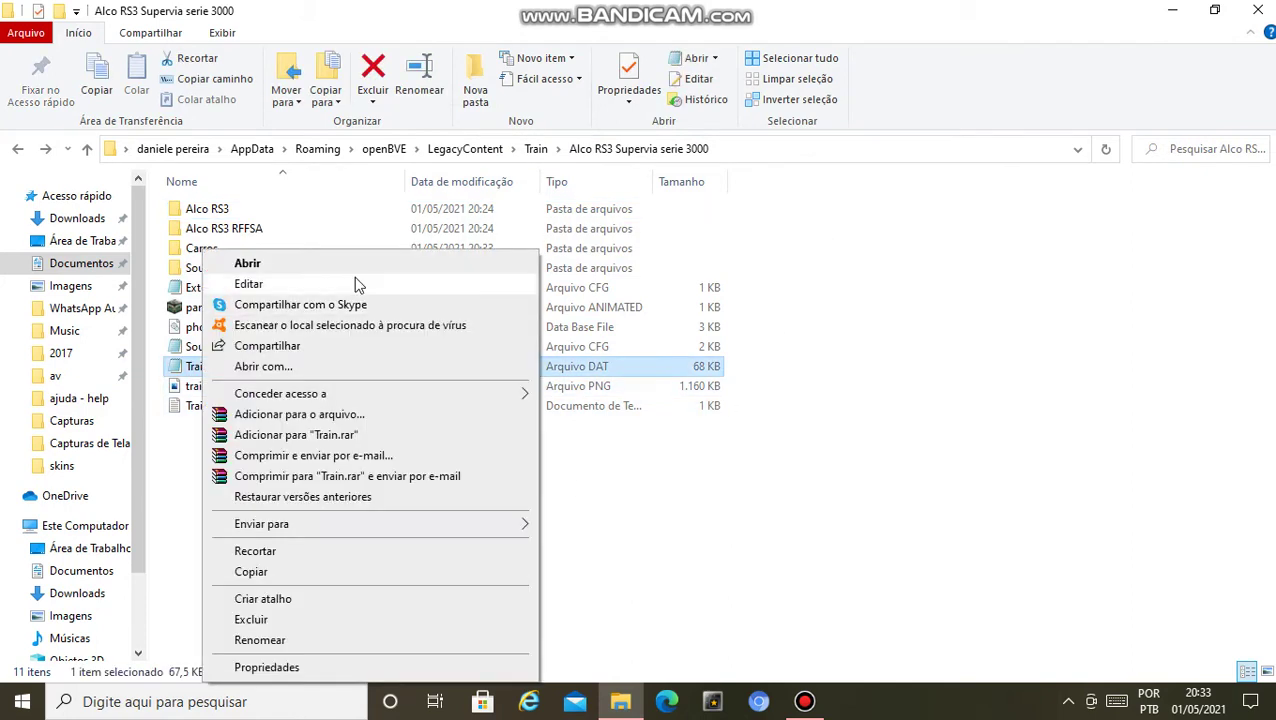
left_click(357, 284)
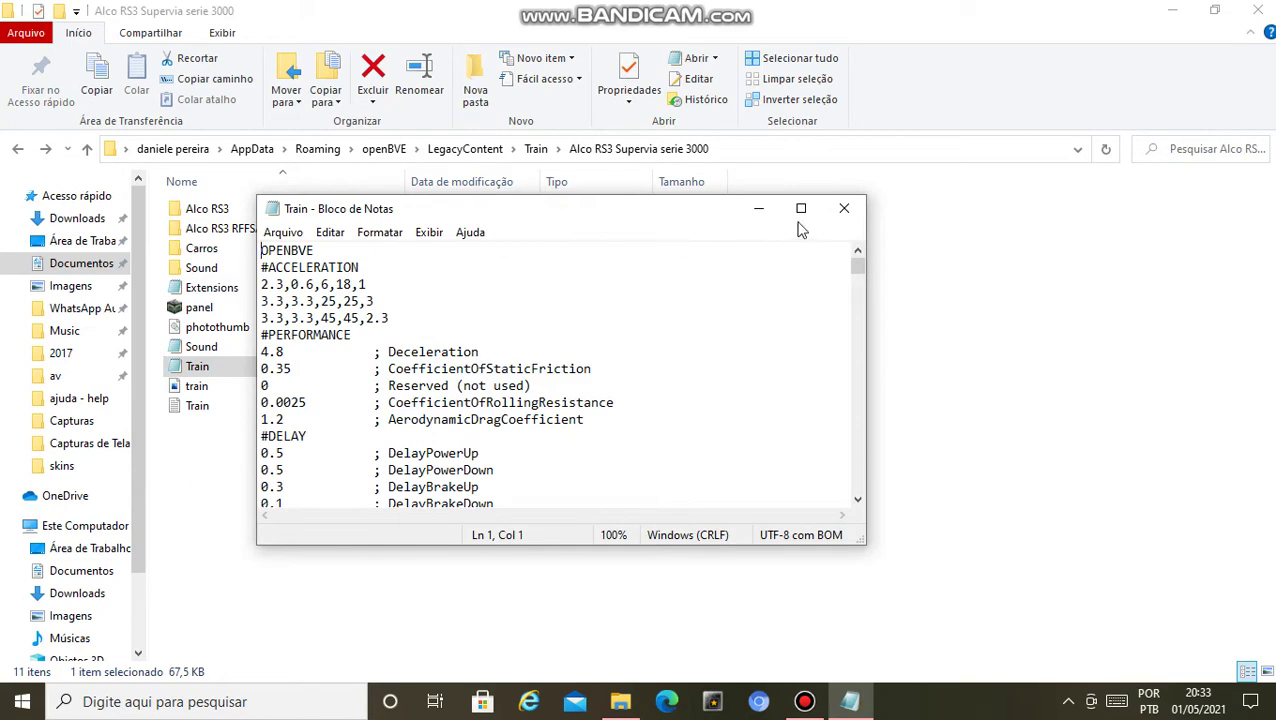
scroll(338, 343, "down", 7)
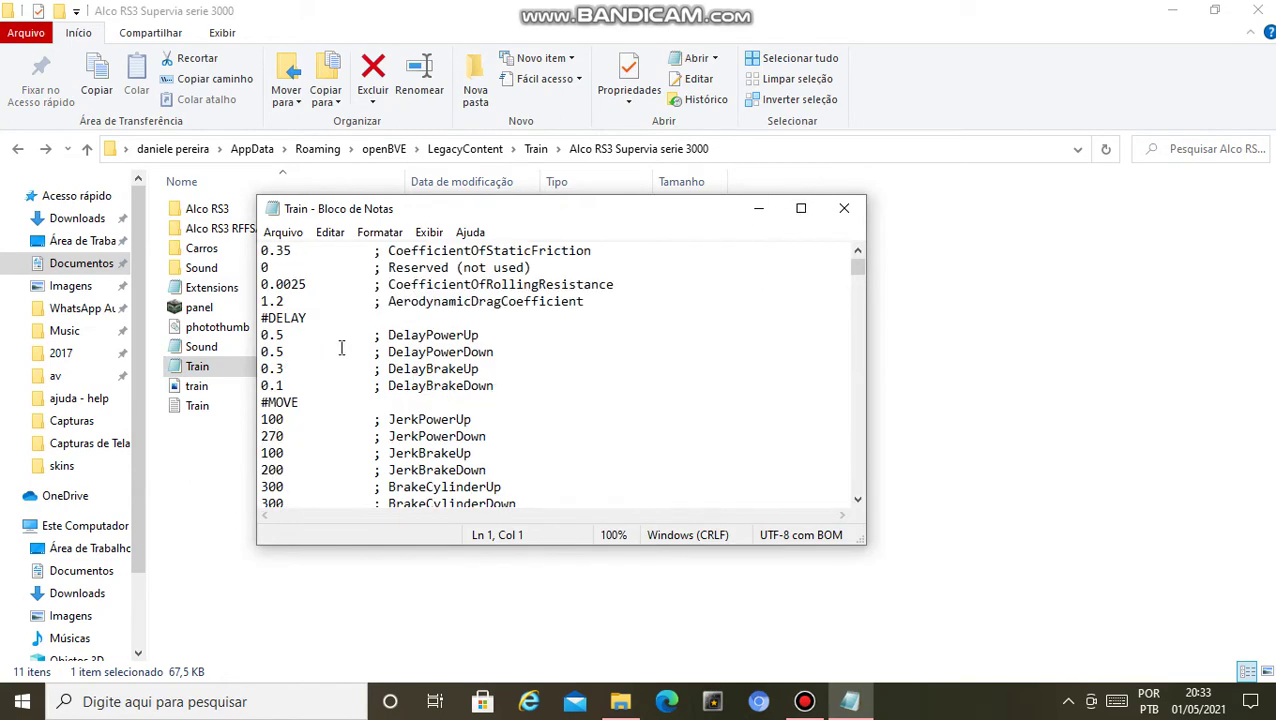
scroll(341, 347, "down", 2)
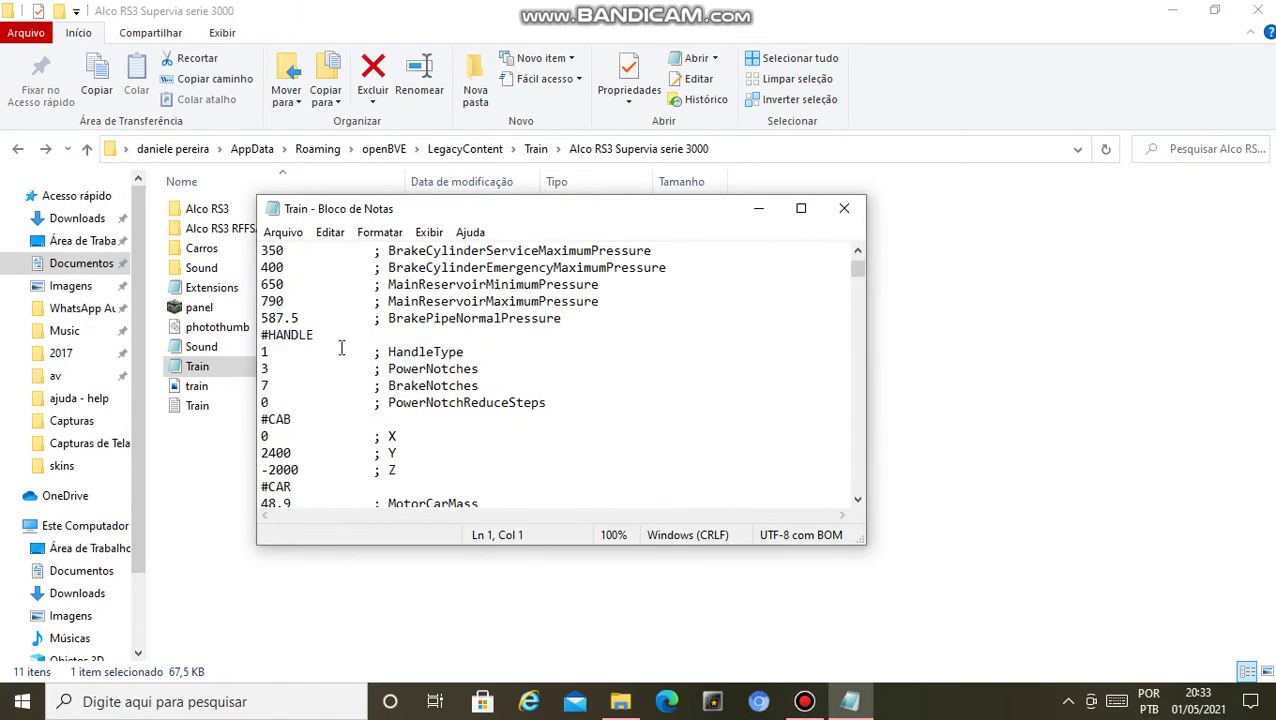
scroll(341, 347, "down", 2)
scroll(343, 343, "down", 2)
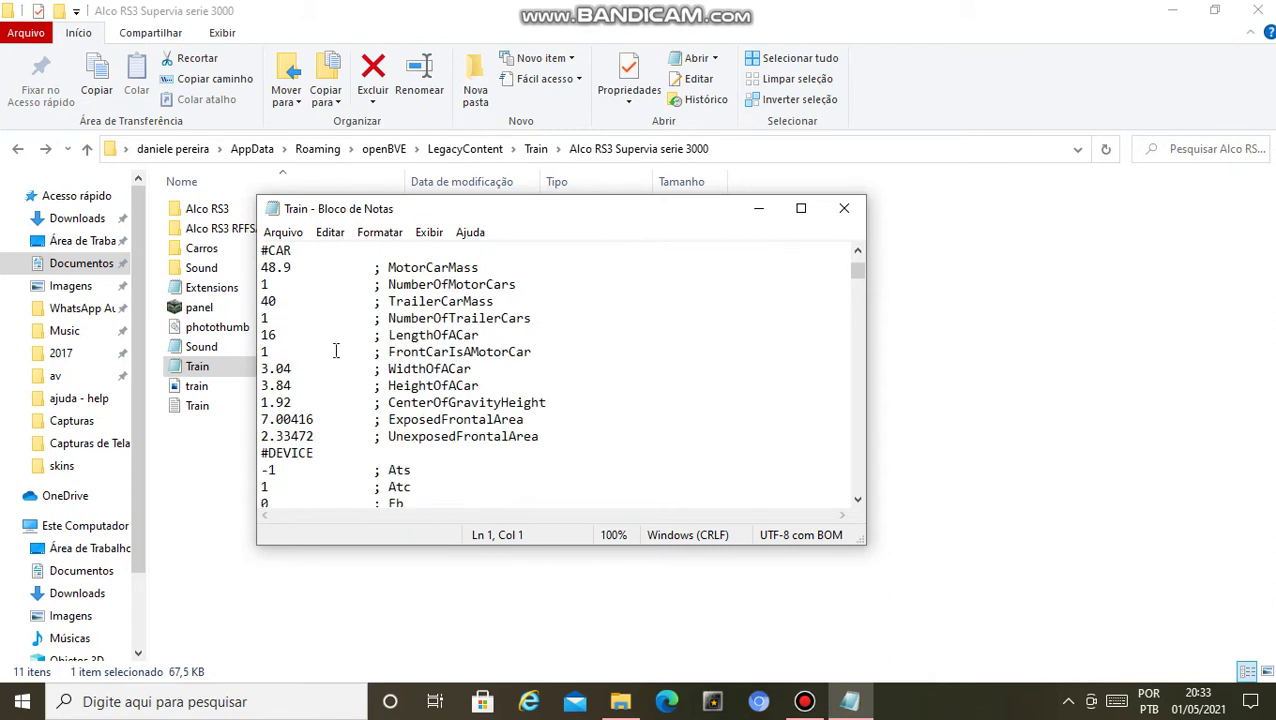
scroll(340, 371, "up", 2)
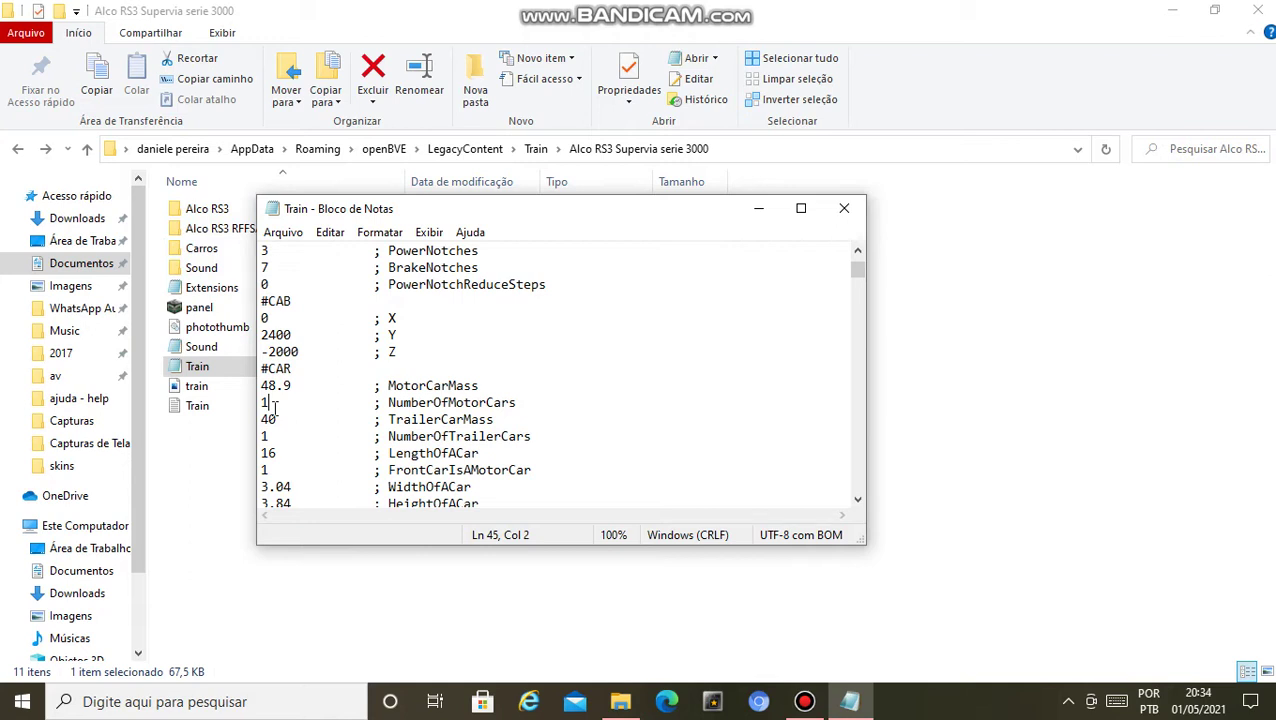
key("BackSpace")
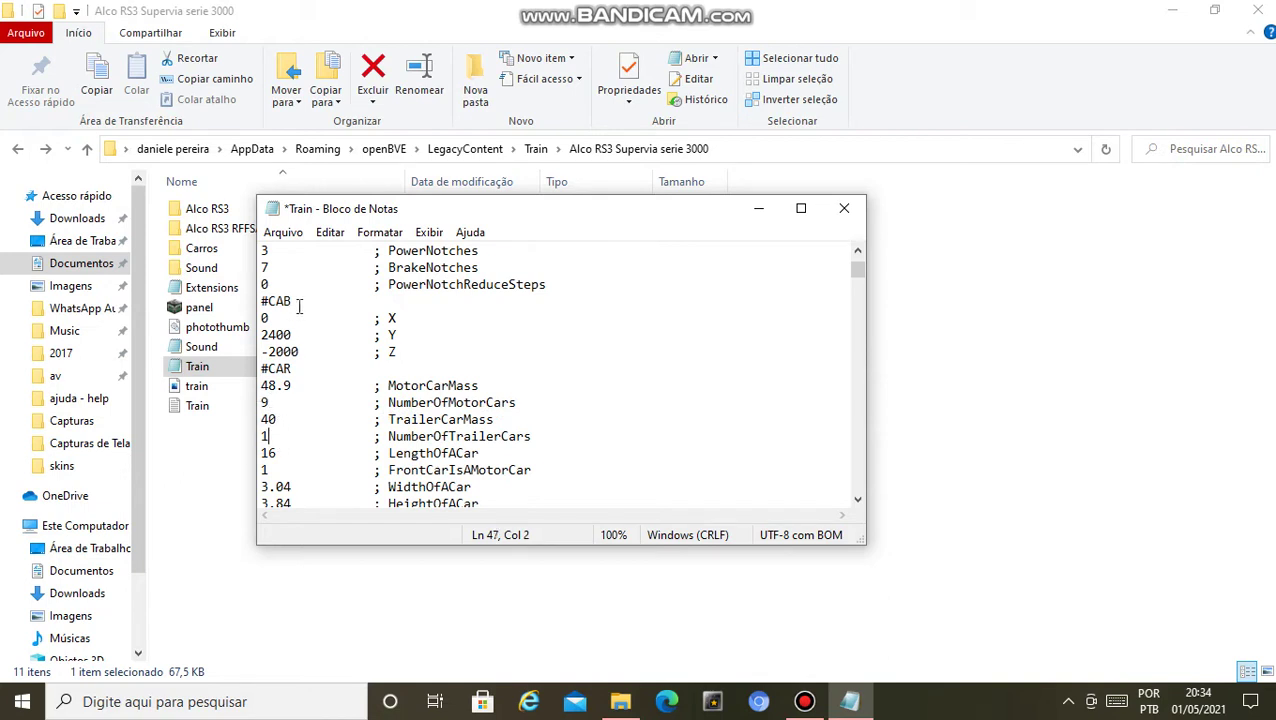
left_click(296, 238)
left_click(322, 313)
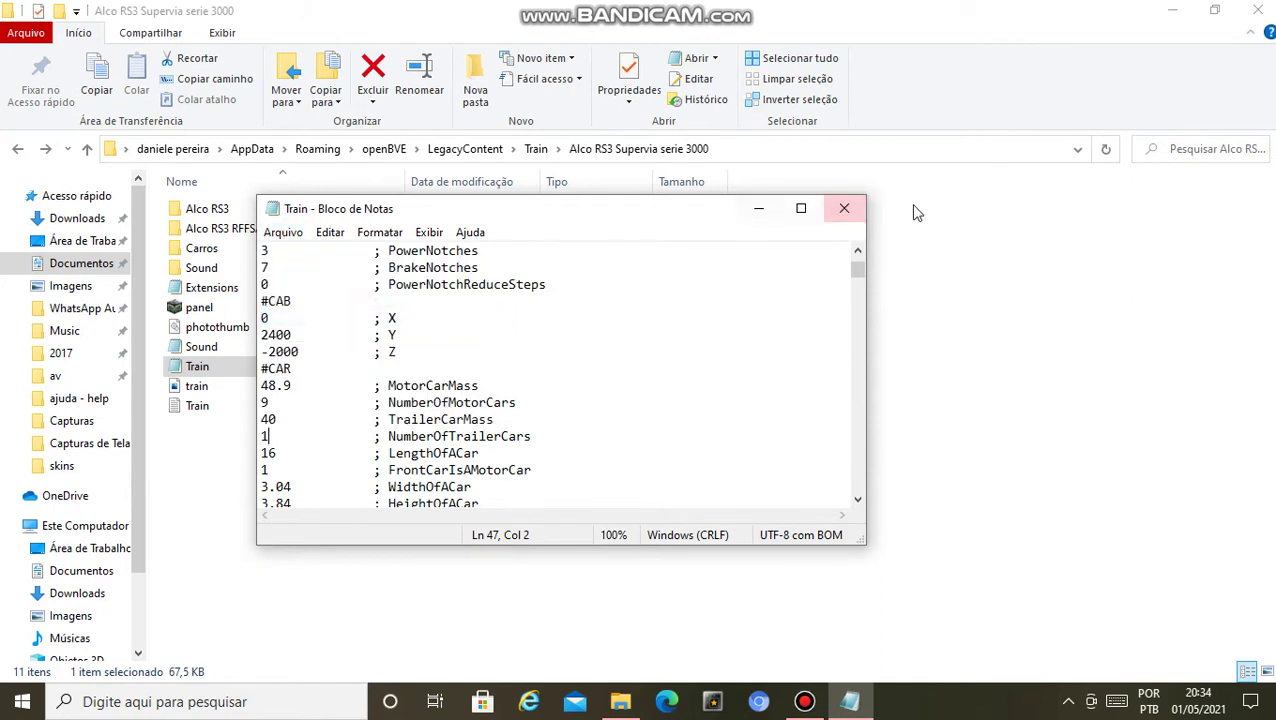
left_click(845, 209)
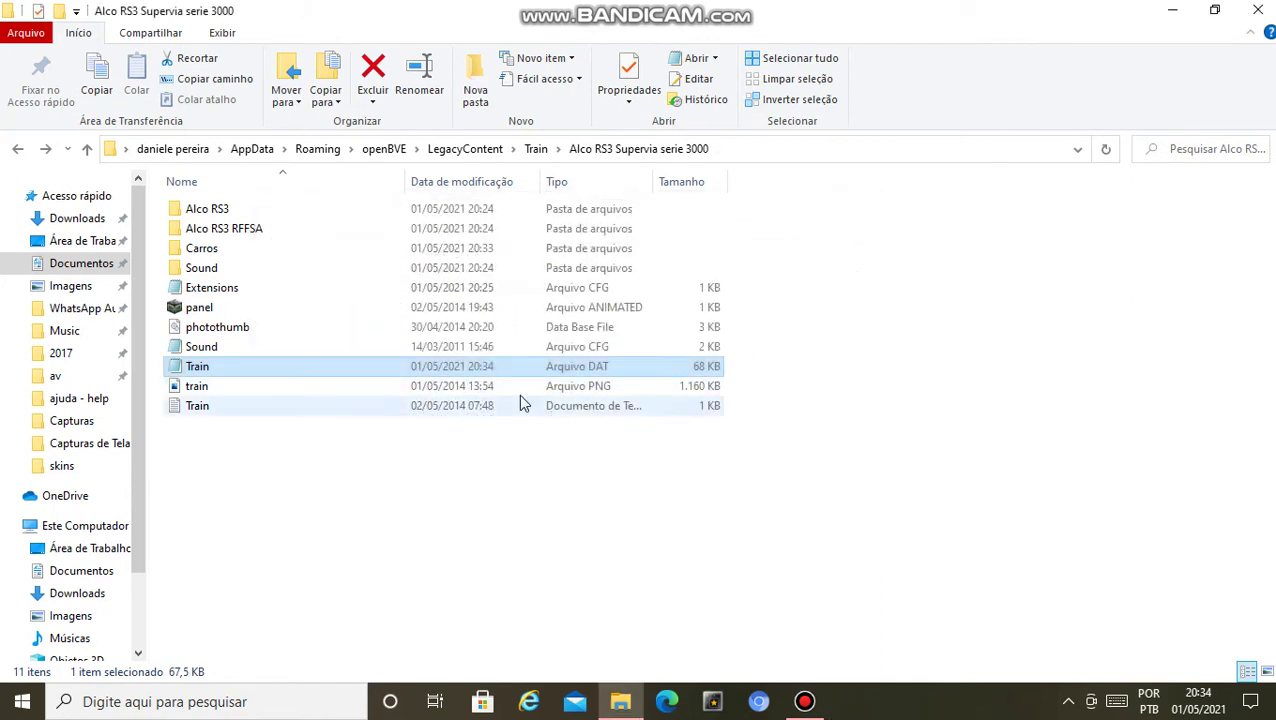
Step: Open the Extensions CFG file of Alco RS3 Supervia serie 3000 for editing and minimize its window
right_click(228, 287)
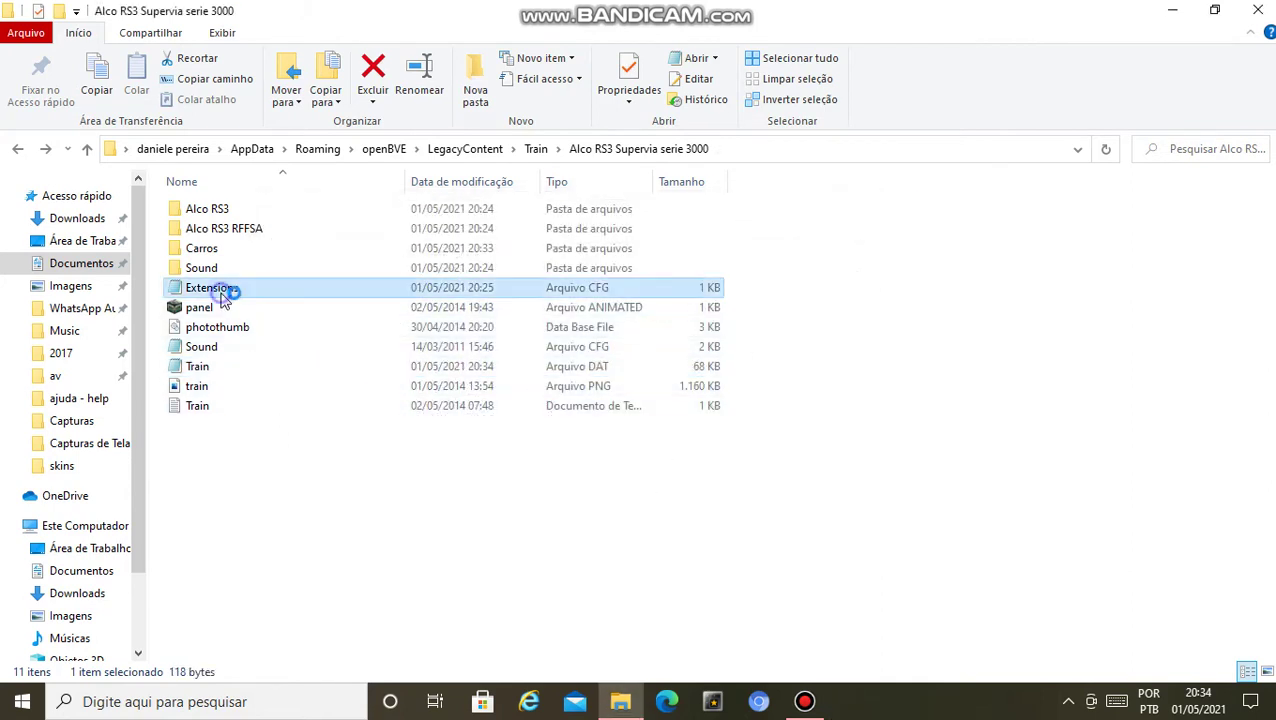
left_click(405, 284)
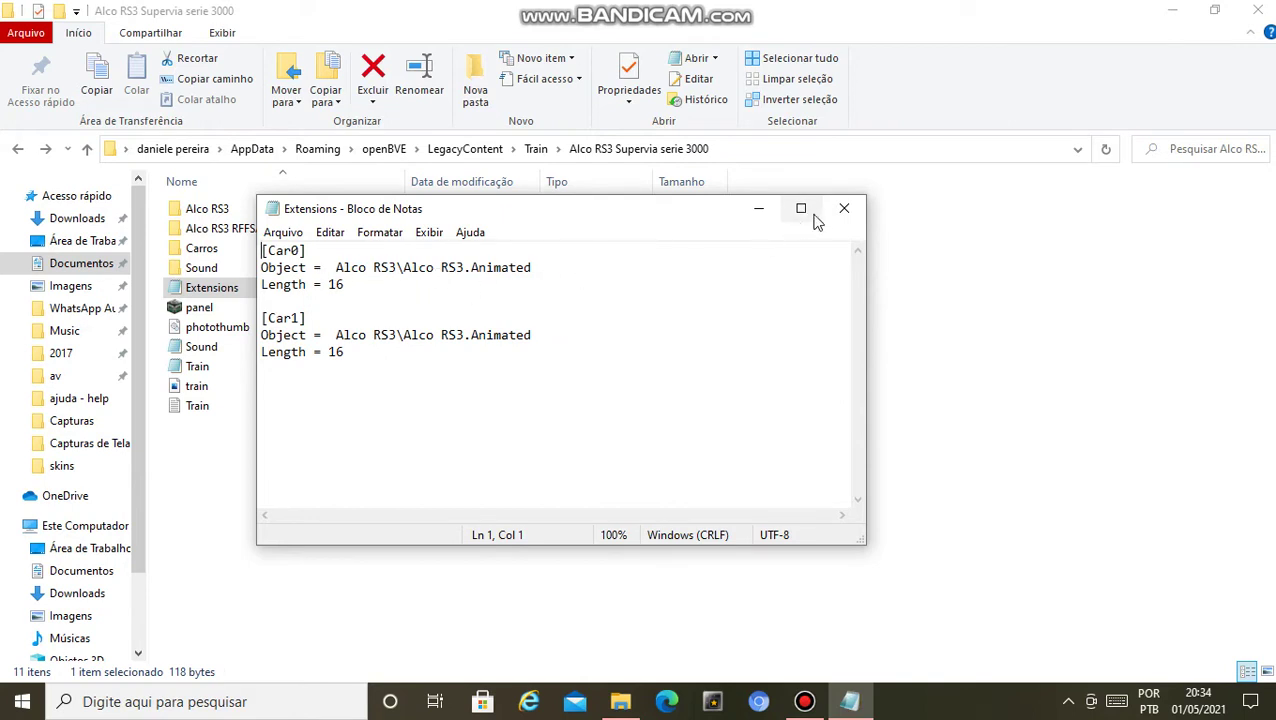
left_click(840, 608)
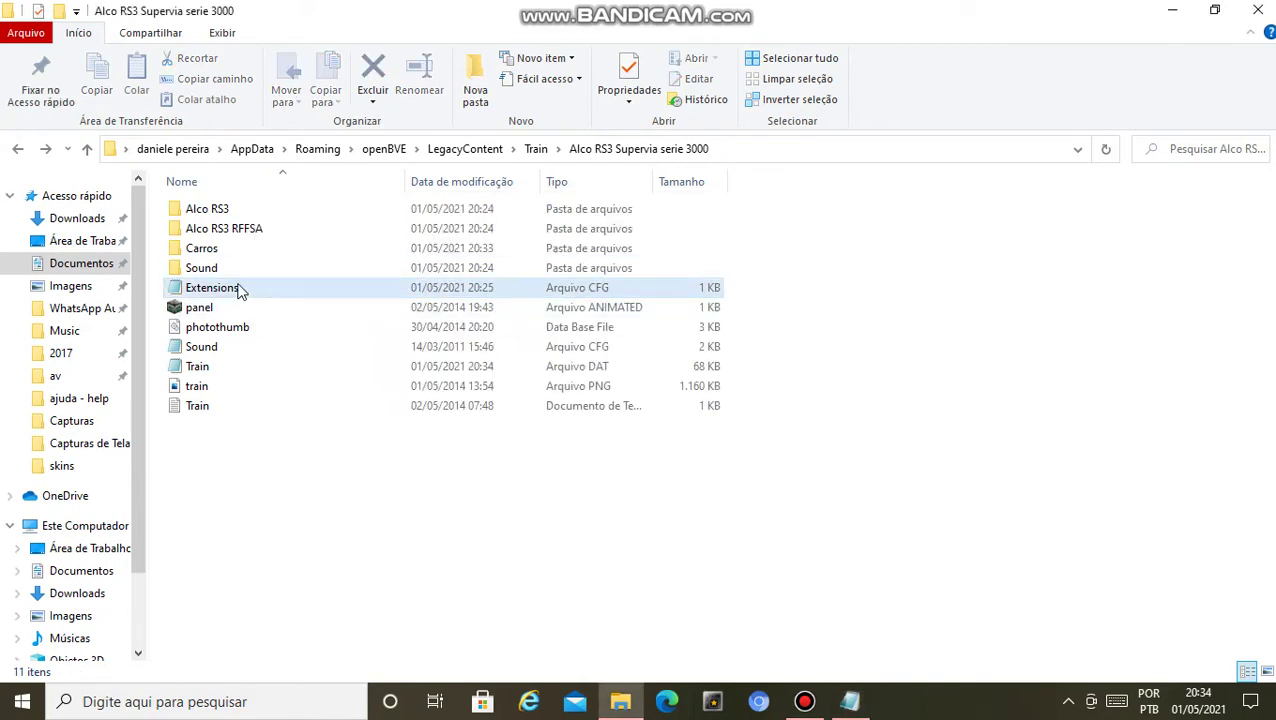
Step: Go to the 3000 8 CARROS train folder and open its extensions CFG file for editing
left_click(17, 149)
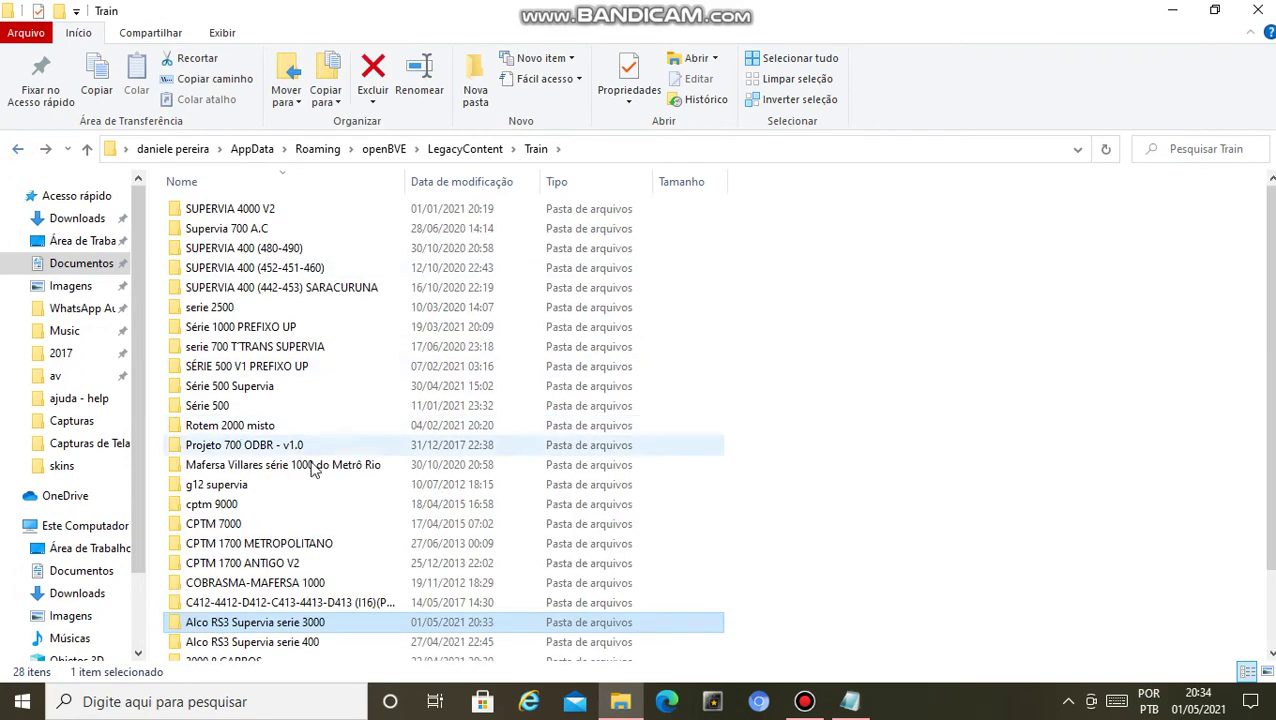
scroll(256, 600, "down", 2)
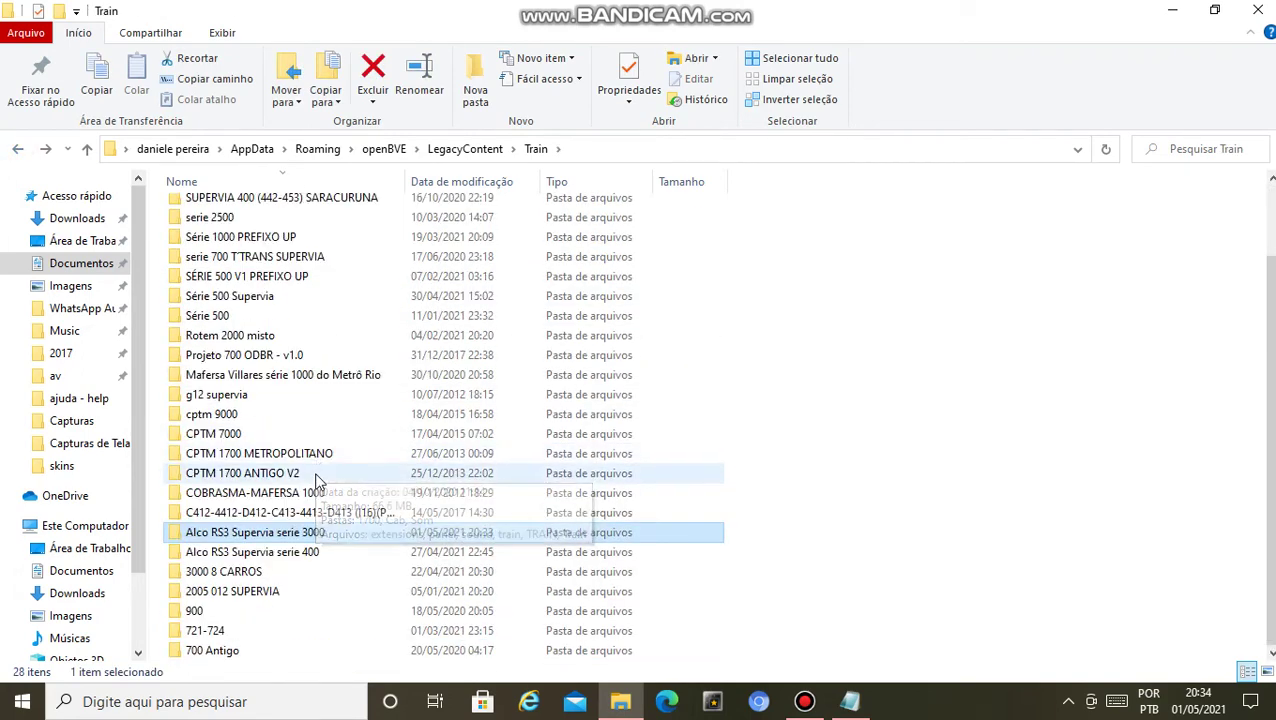
double_click(244, 571)
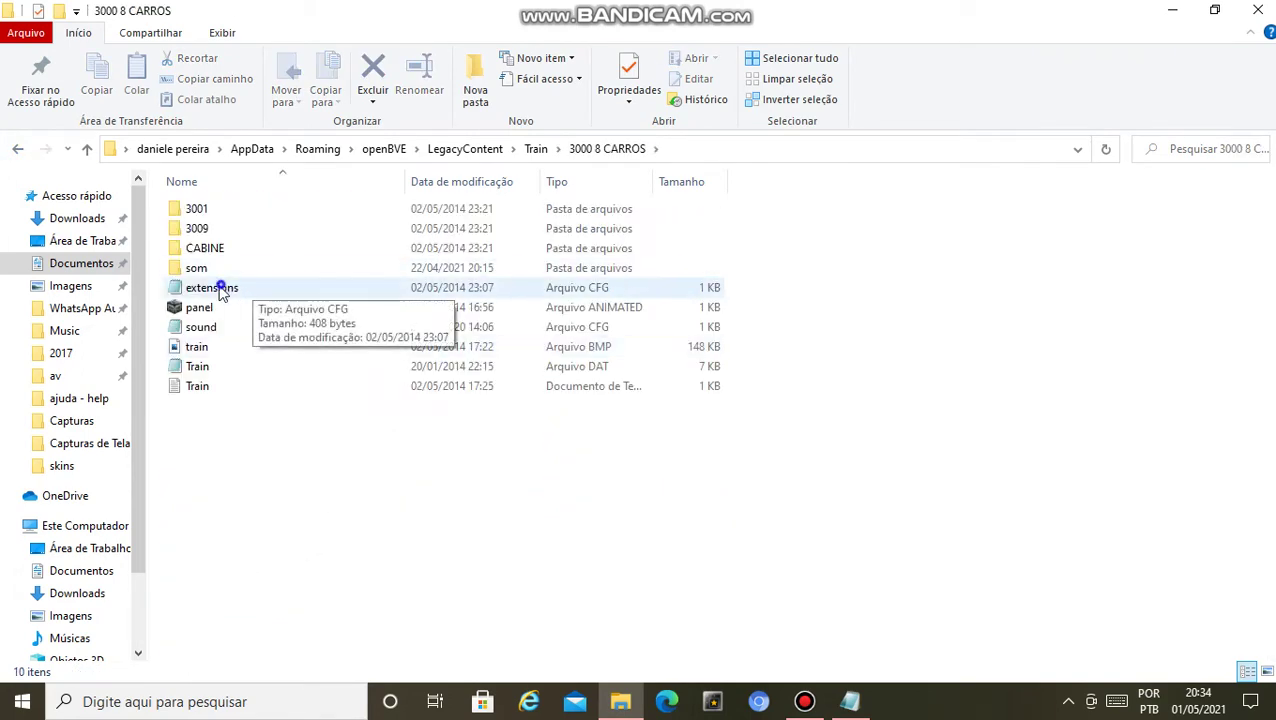
double_click(218, 287)
right_click(216, 287)
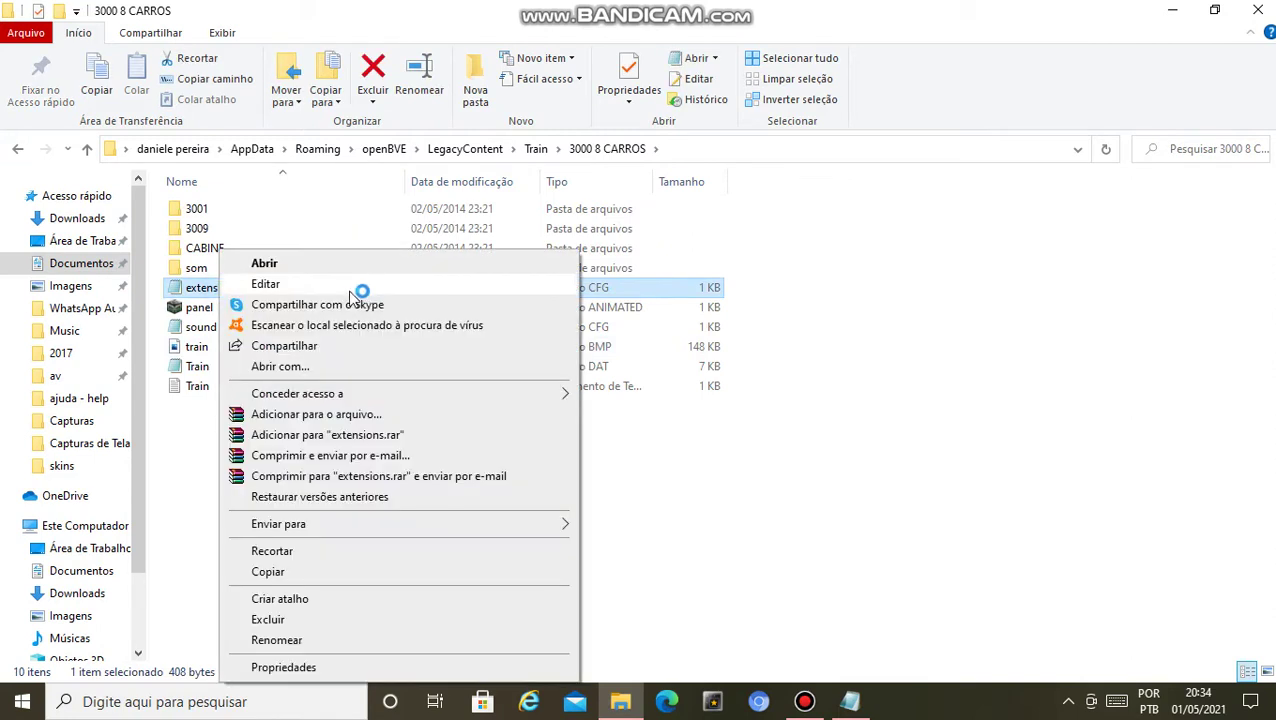
left_click(345, 284)
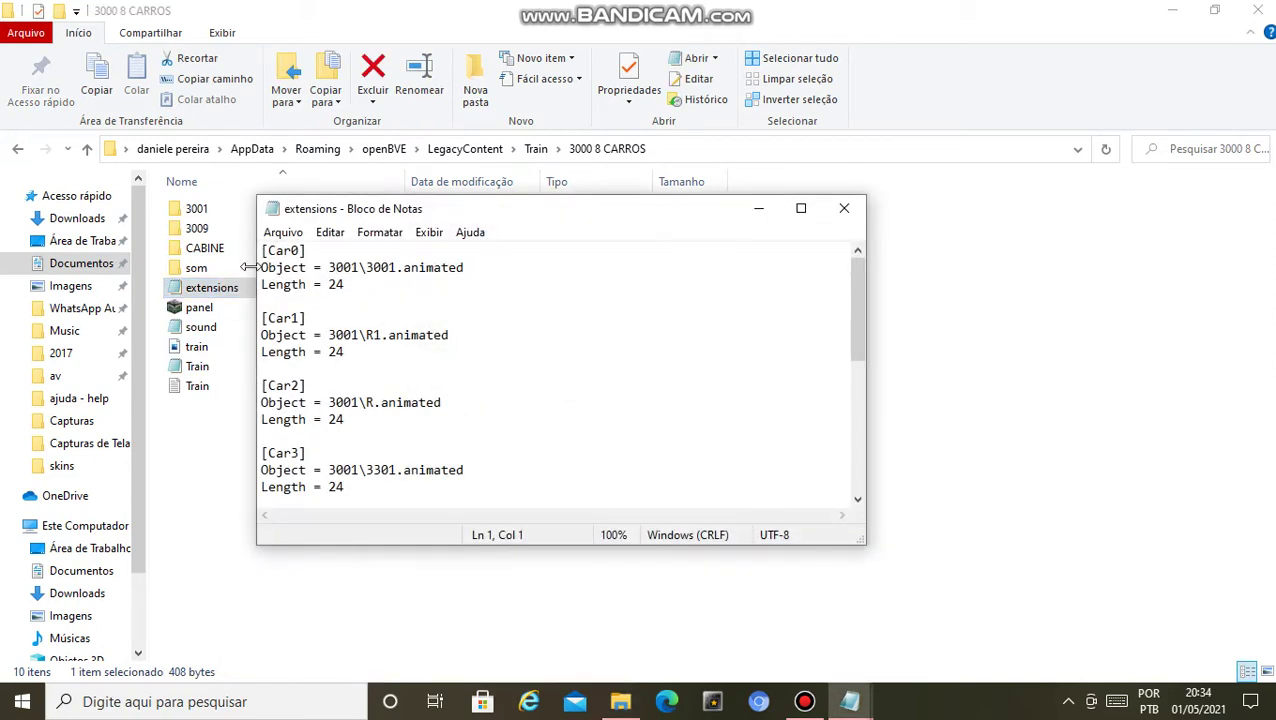
Step: Copy the entire text of the 3000 8 CARROS extensions file and close the file
left_click_drag(259, 251, 344, 285)
right_click(345, 290)
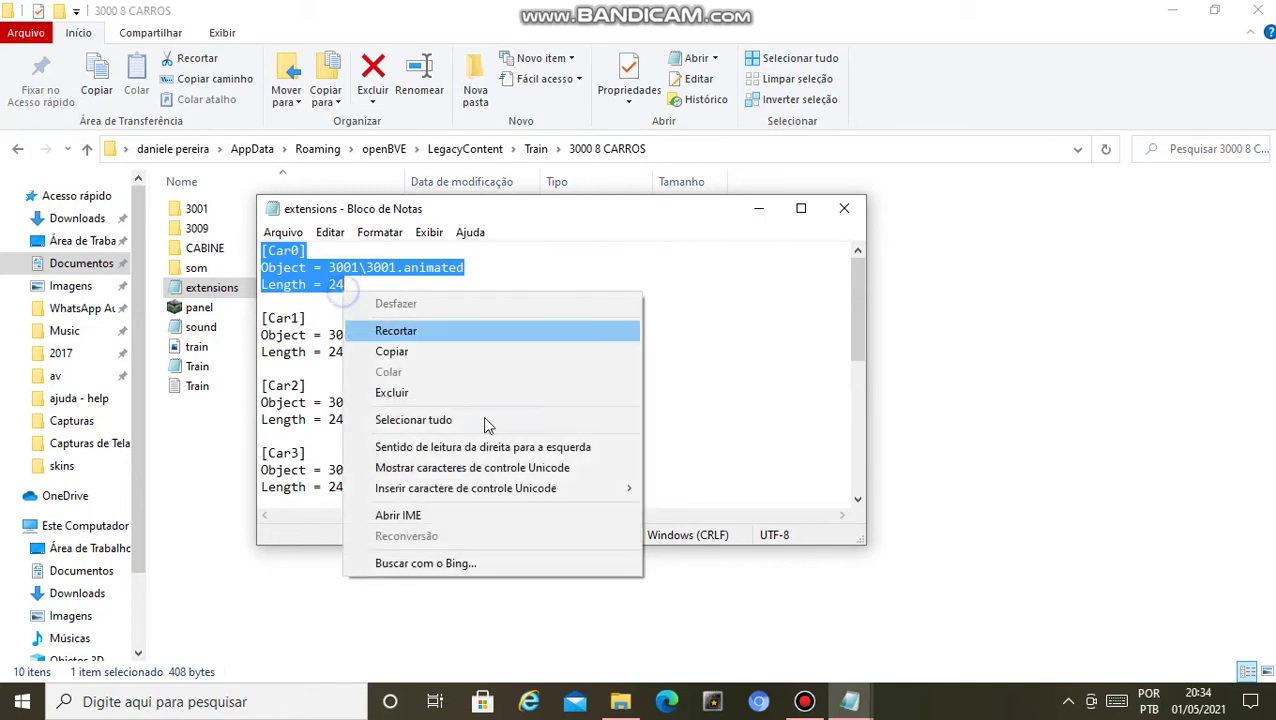
left_click(413, 420)
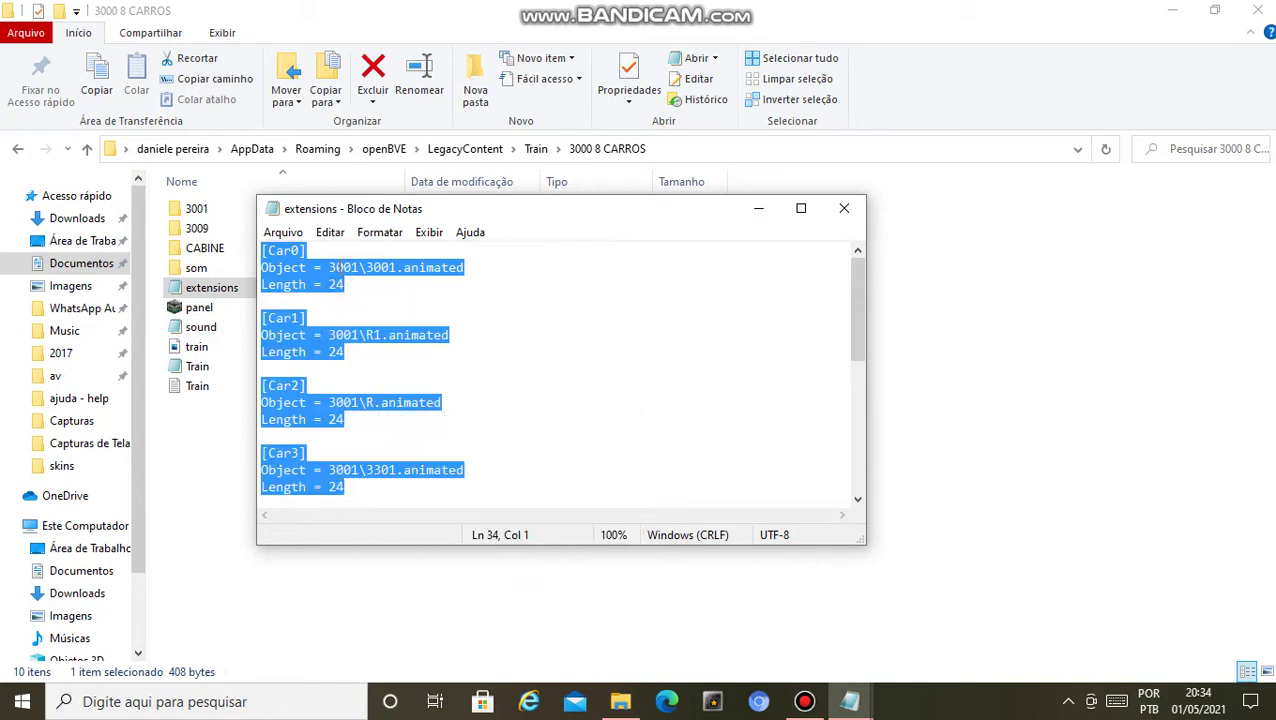
right_click(340, 267)
left_click(445, 330)
left_click(844, 208)
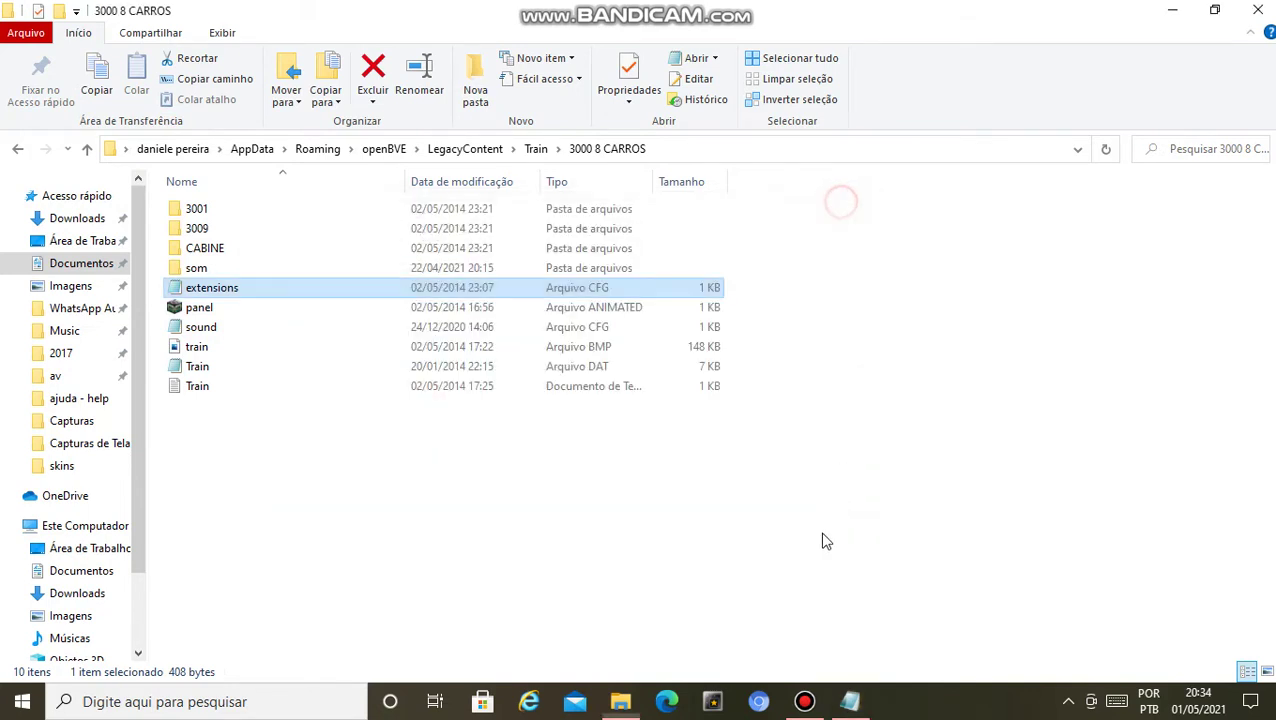
Step: Paste the copied car sections between Car0 and Car1 in the Alco RS3 Extensions file
key("Return")
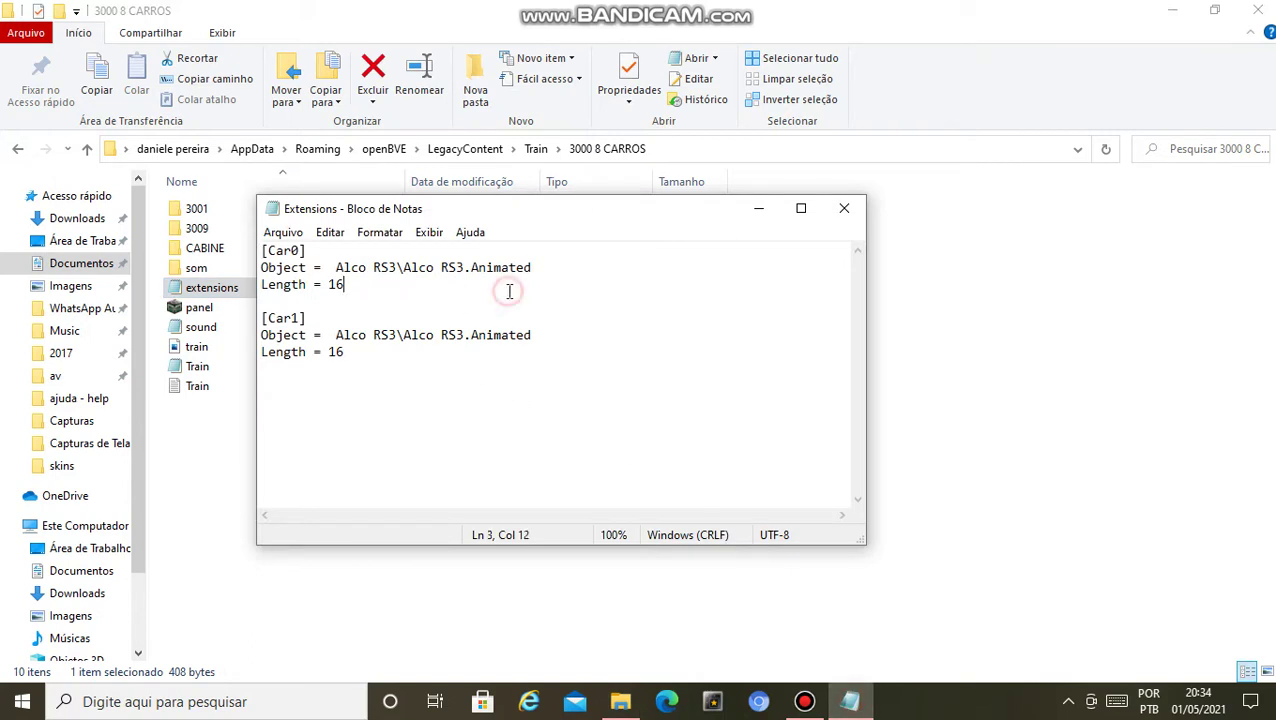
key("Return")
key("Return")
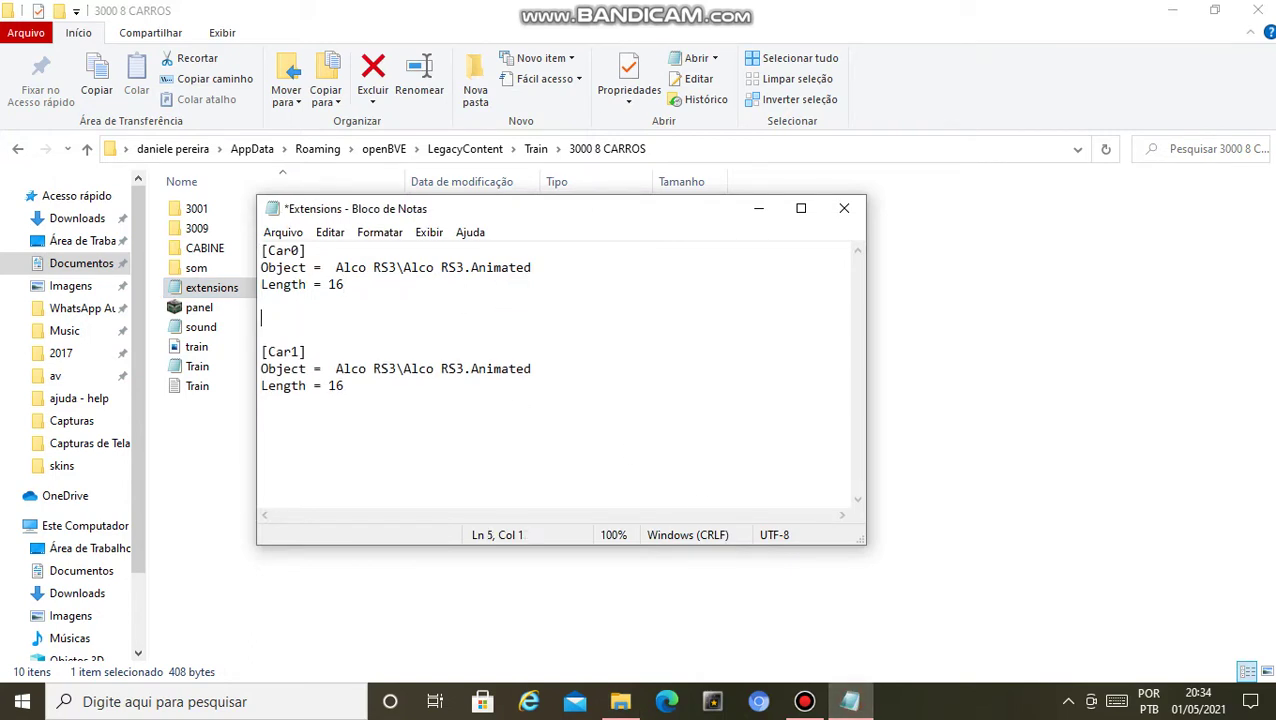
right_click(431, 323)
left_click(505, 404)
Step: Remove the extra blank lines between the pasted Car7 section and the final Alco RS3 Car1 section
scroll(433, 376, "up", 3)
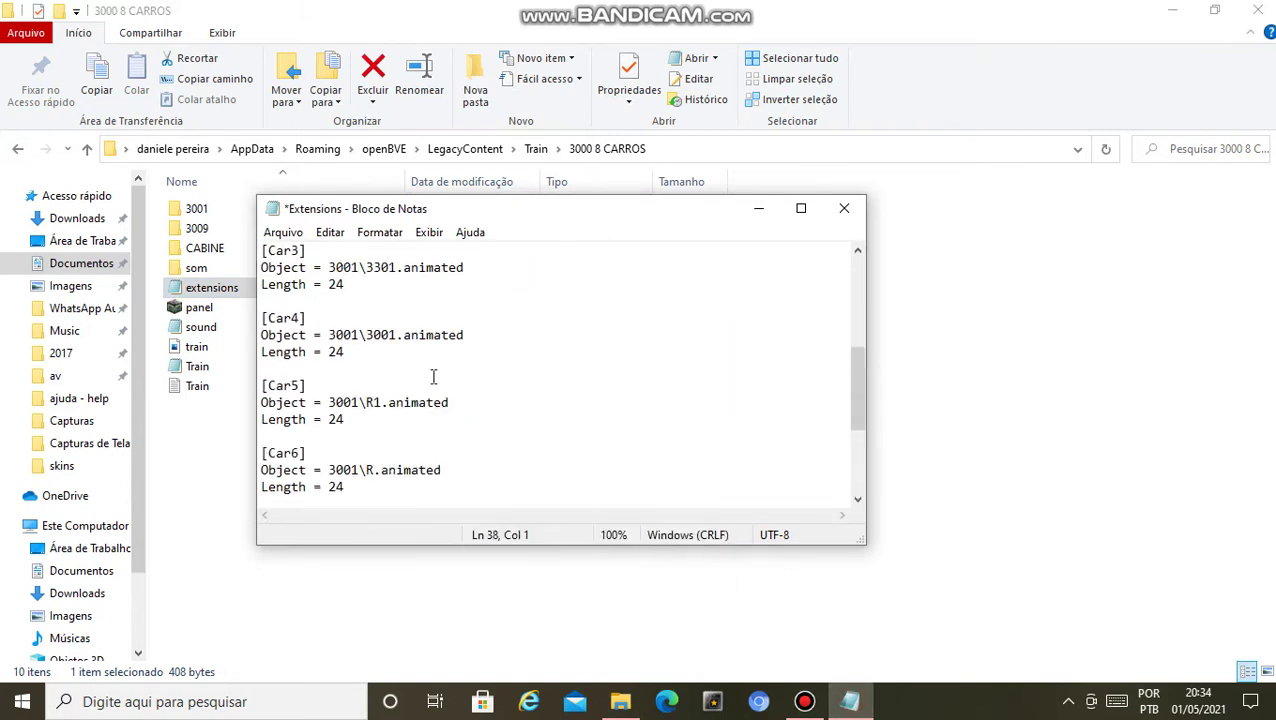
scroll(433, 376, "down", 4)
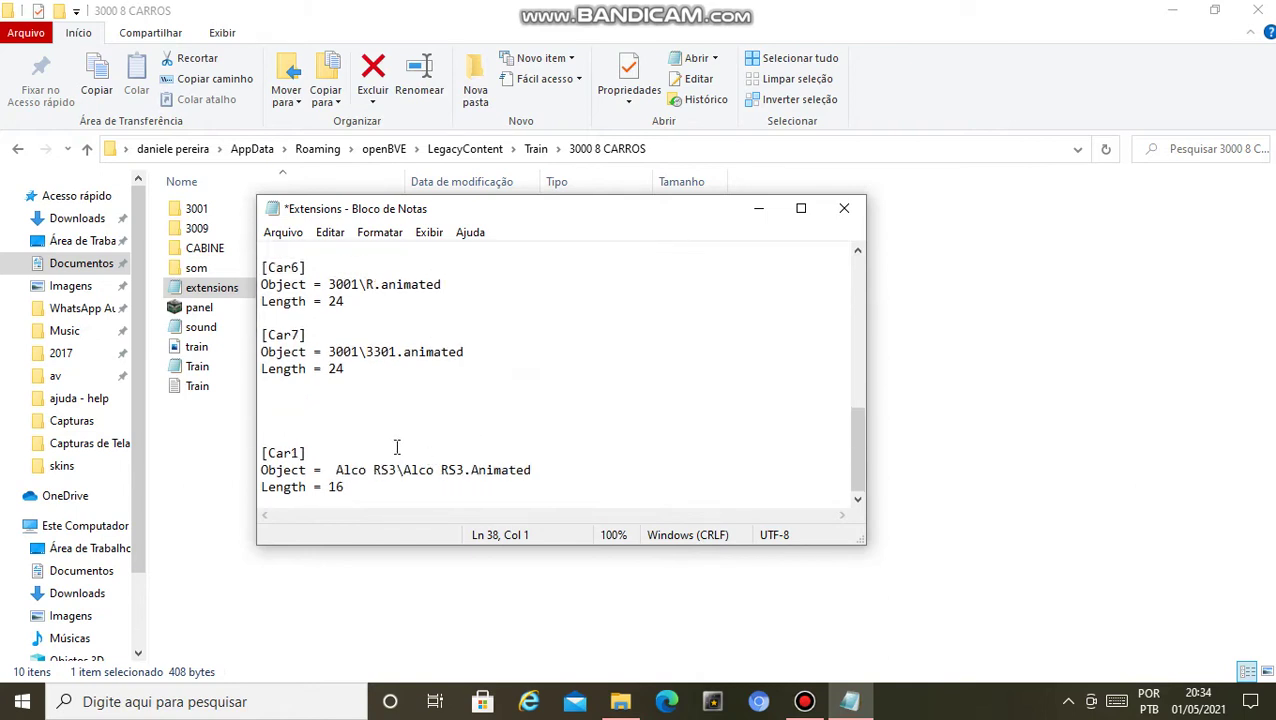
key("Delete")
key("Delete")
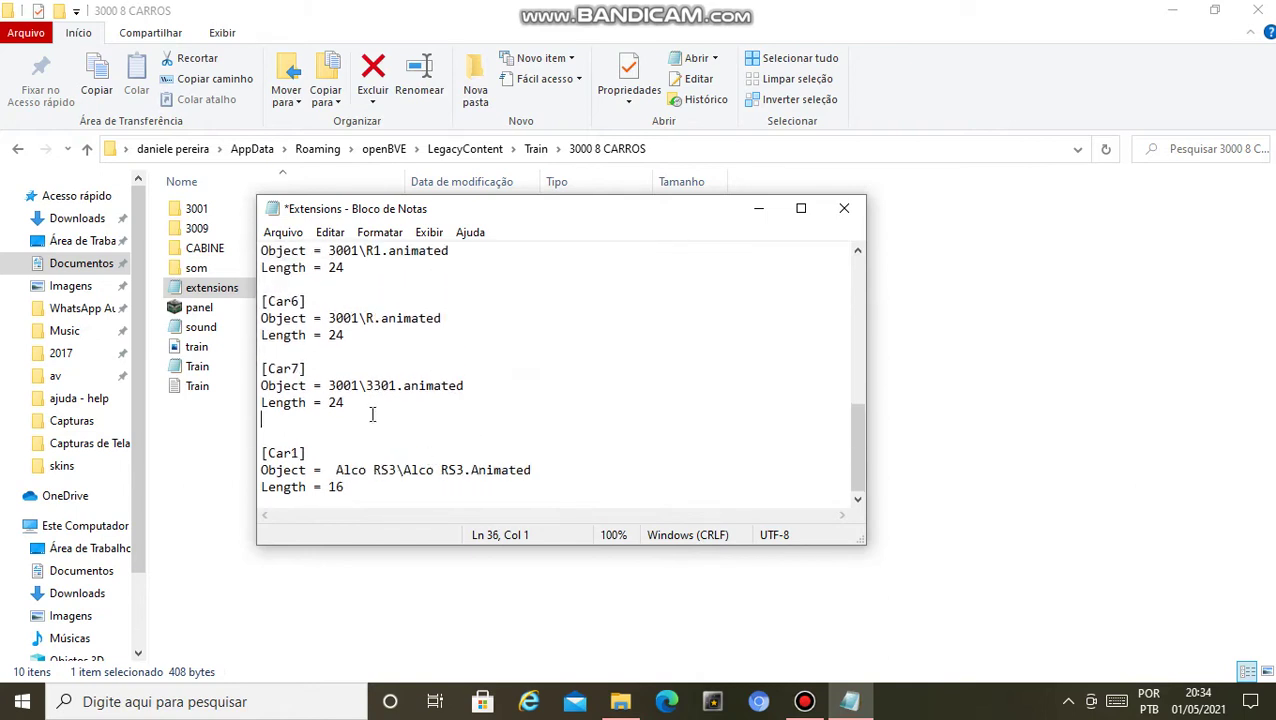
left_click(352, 428)
key("BackSpace")
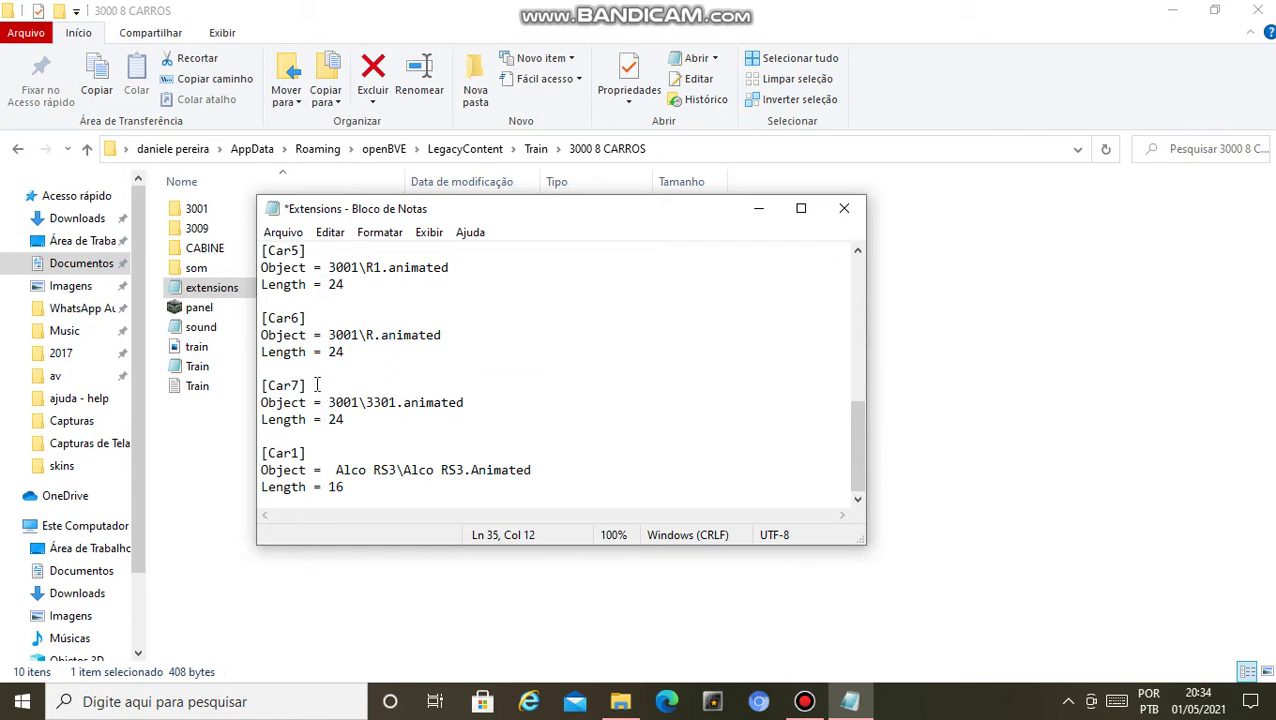
Step: Renumber the first pasted sections, making 3001.animated Car1 and R1.animated Car2
scroll(298, 460, "up", 8)
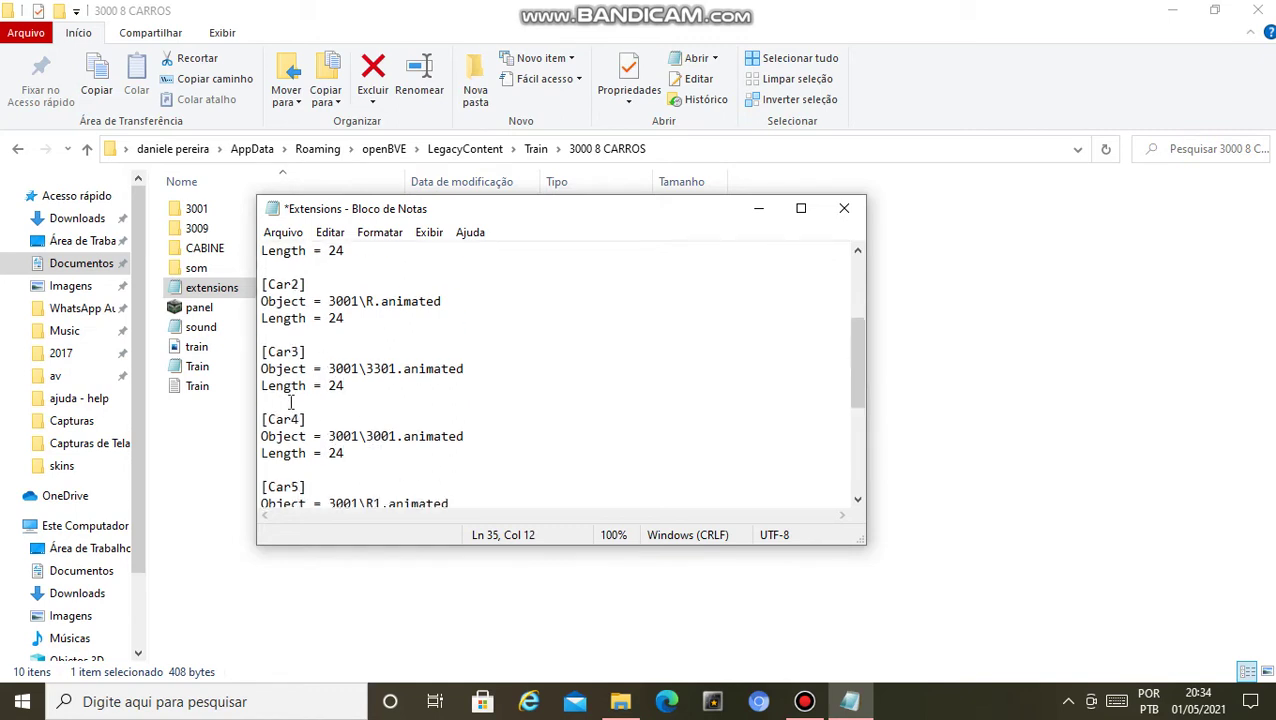
left_click(300, 317)
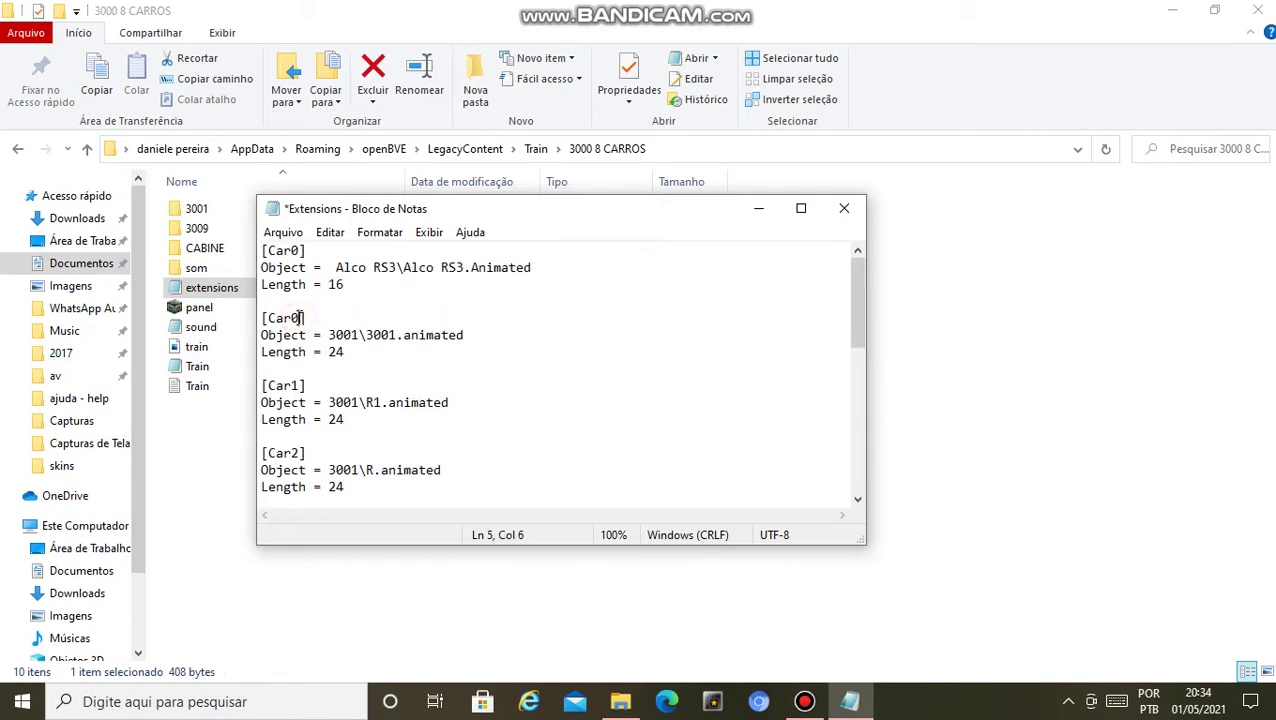
type("1")
type("2")
key("BackSpace")
key("BackSpace")
type("2")
Step: Renumber the first R.animated section as Car3 and the first 3301.animated section as Car4
left_click(300, 452)
key("BackSpace")
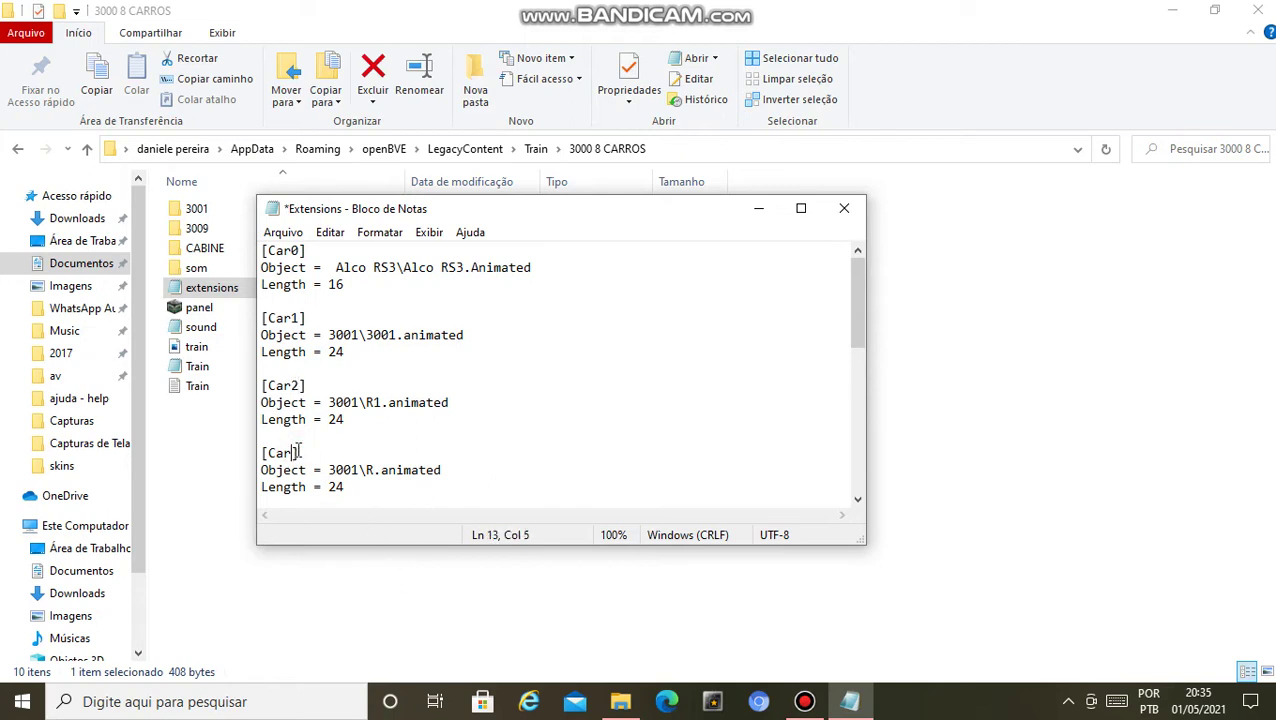
scroll(300, 405, "down", 2)
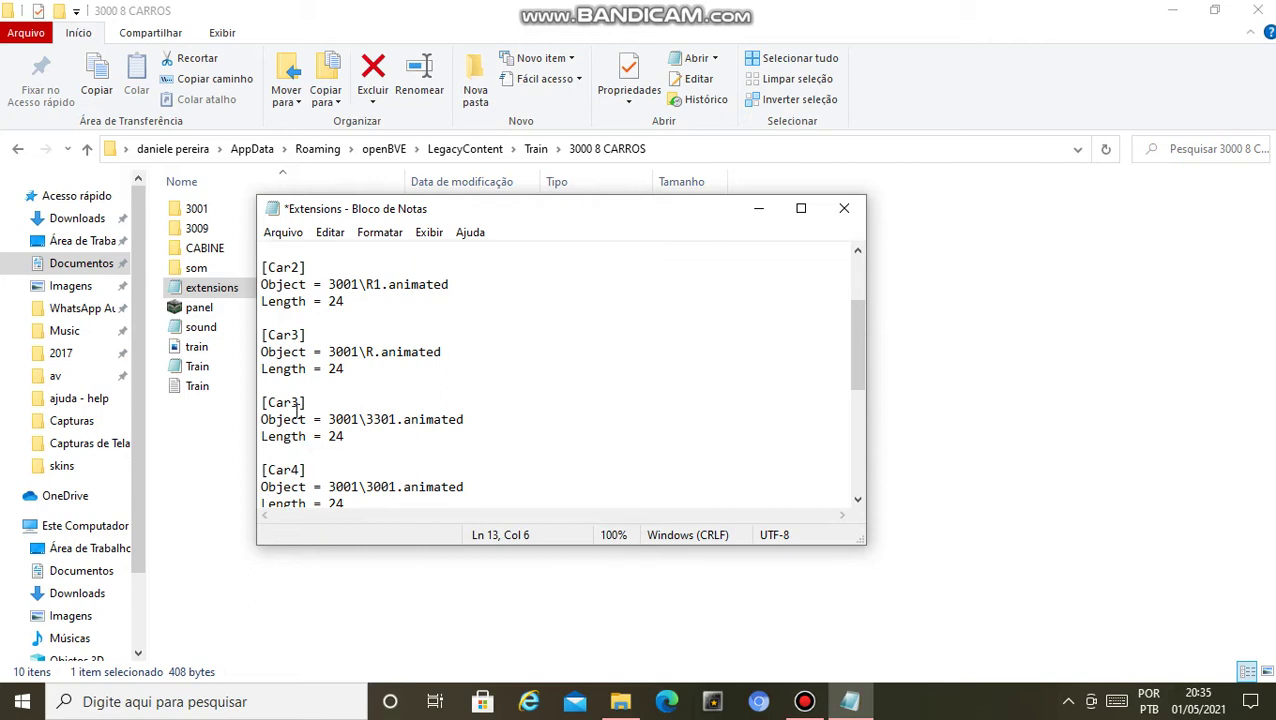
left_click(301, 402)
key("BackSpace")
type("4")
Step: Renumber the second 3001.animated section as Car5 and the second R1.animated section as Car6
scroll(281, 392, "down", 5)
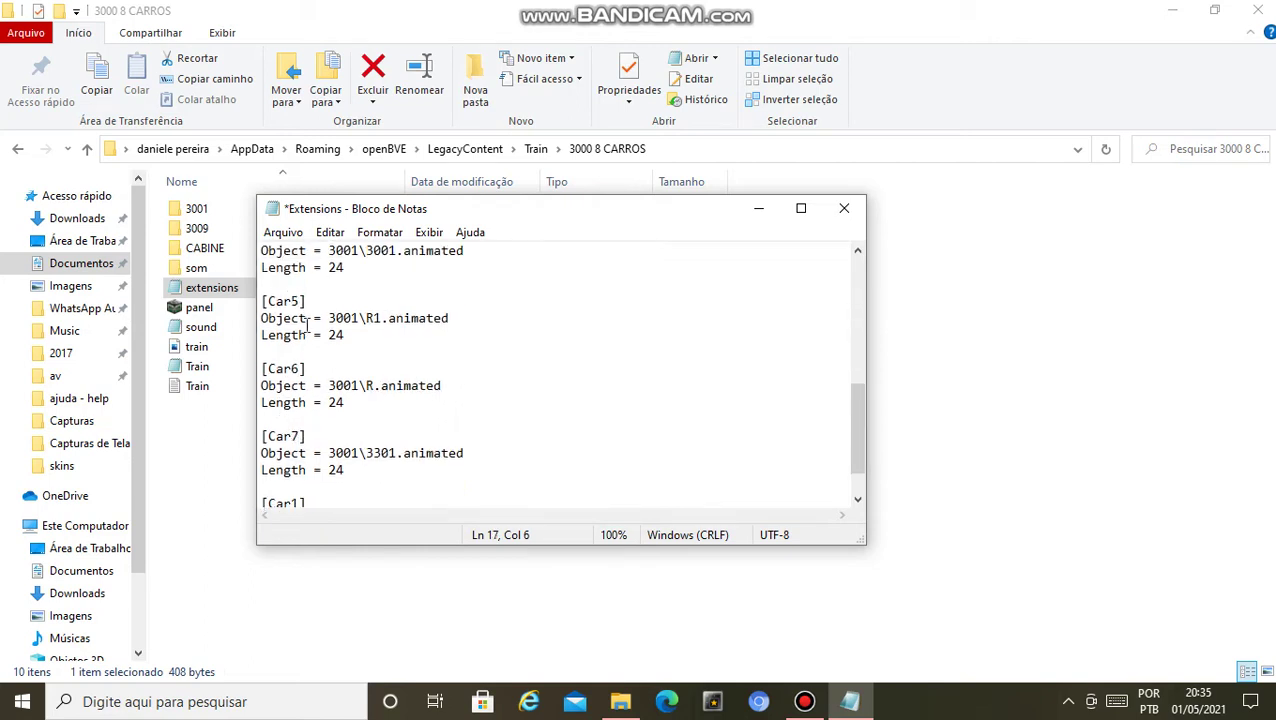
scroll(307, 325, "up", 2)
left_click(301, 352)
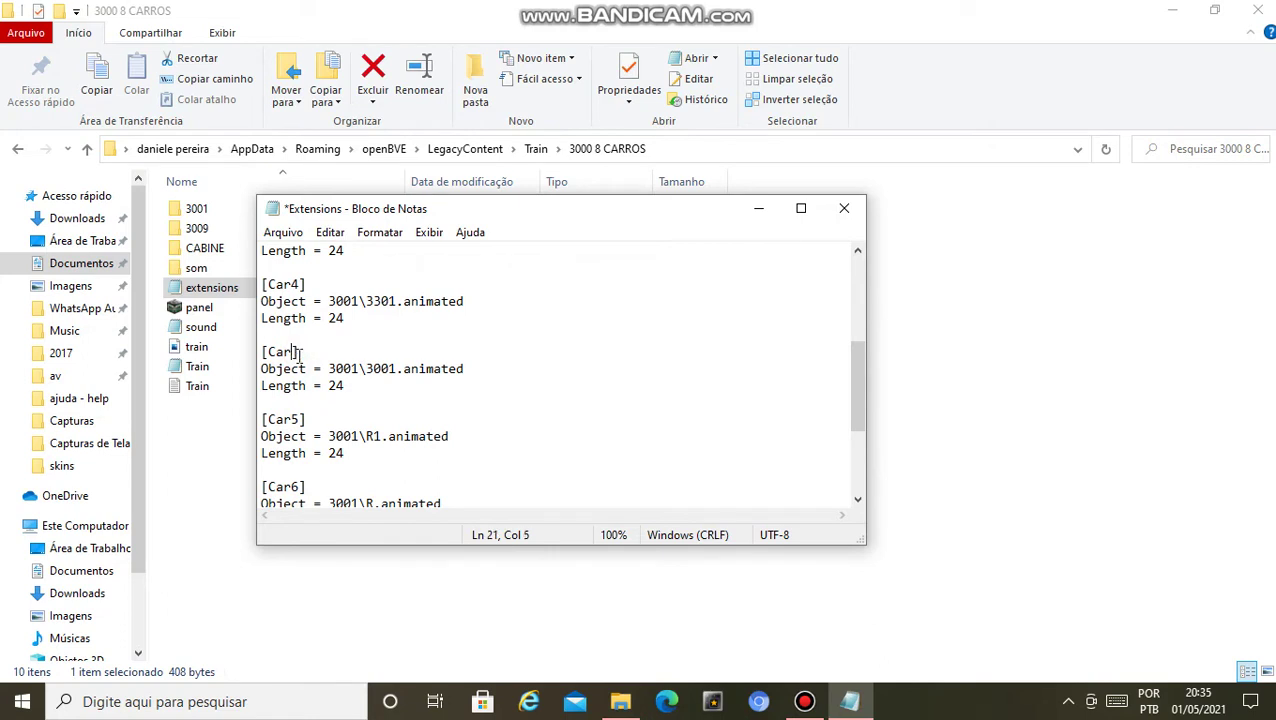
left_click(301, 419)
type("6")
Step: Renumber the second R.animated section as Car7, the second 3301.animated section as Car8 and the final Alco RS3 section as Car9
scroll(301, 400, "down", 2)
left_click(300, 367)
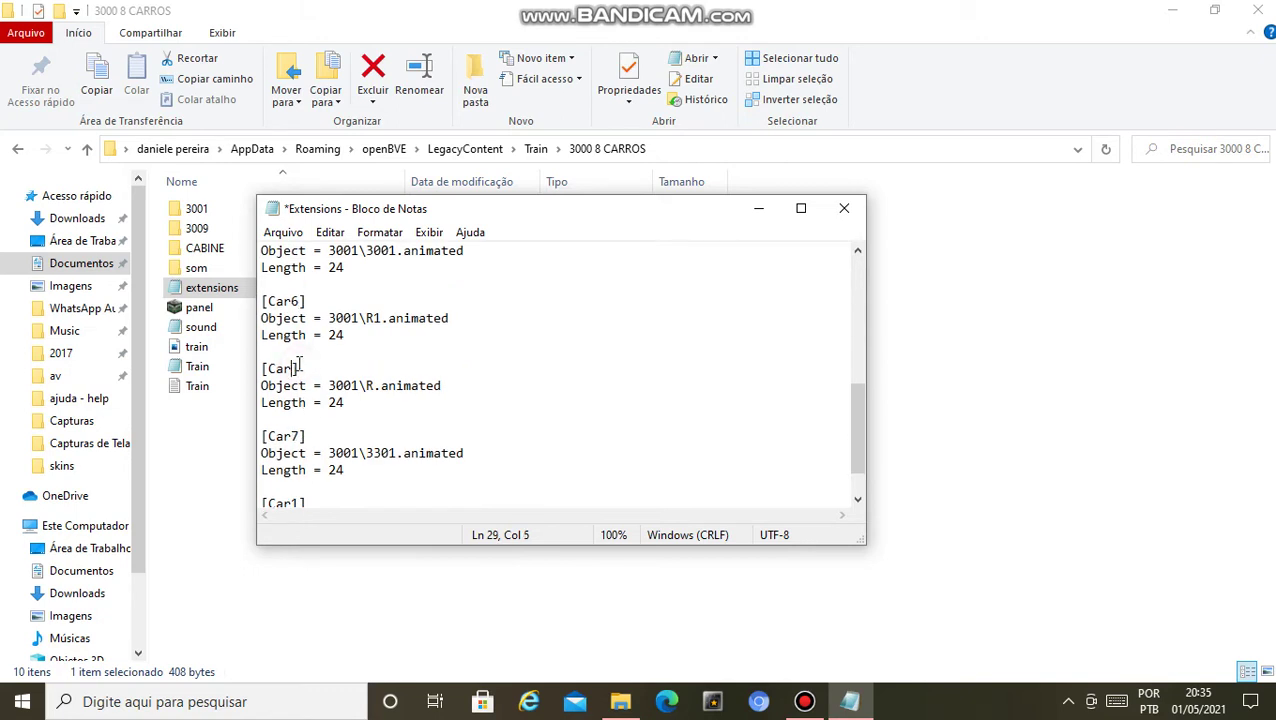
type("7")
left_click(302, 436)
key("BackSpace")
type("8")
scroll(308, 369, "down", 1)
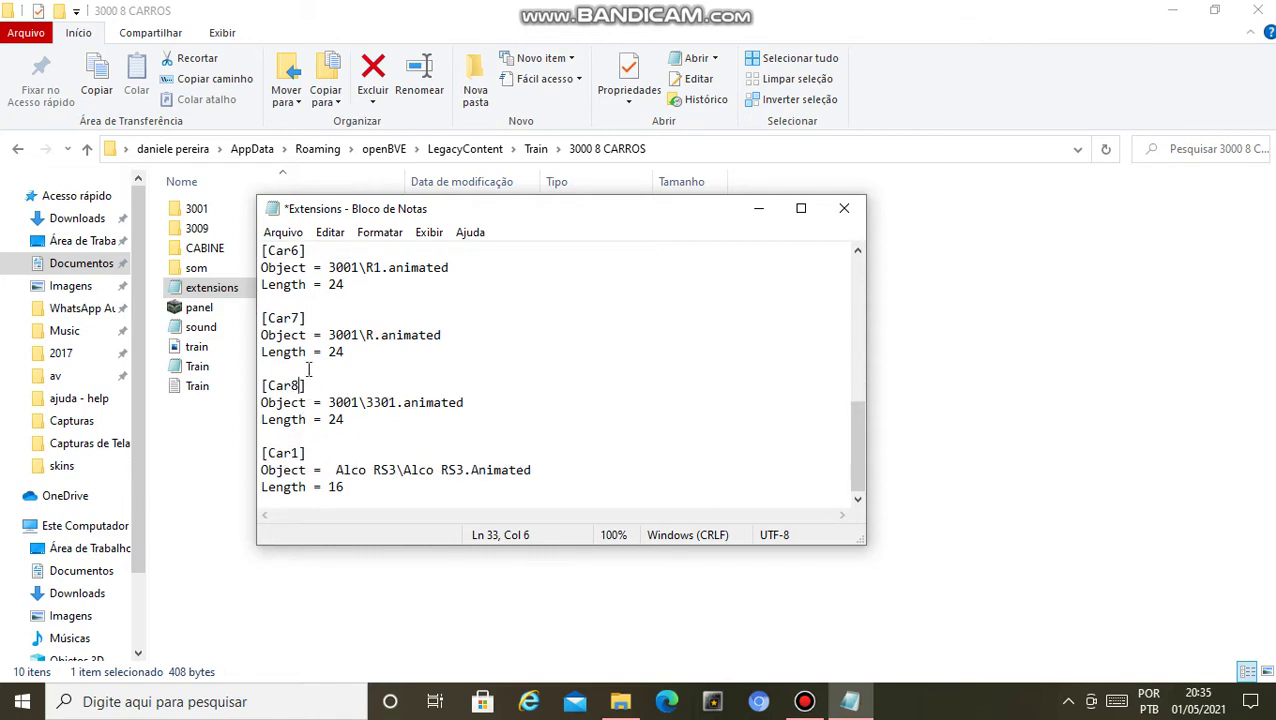
left_click(302, 453)
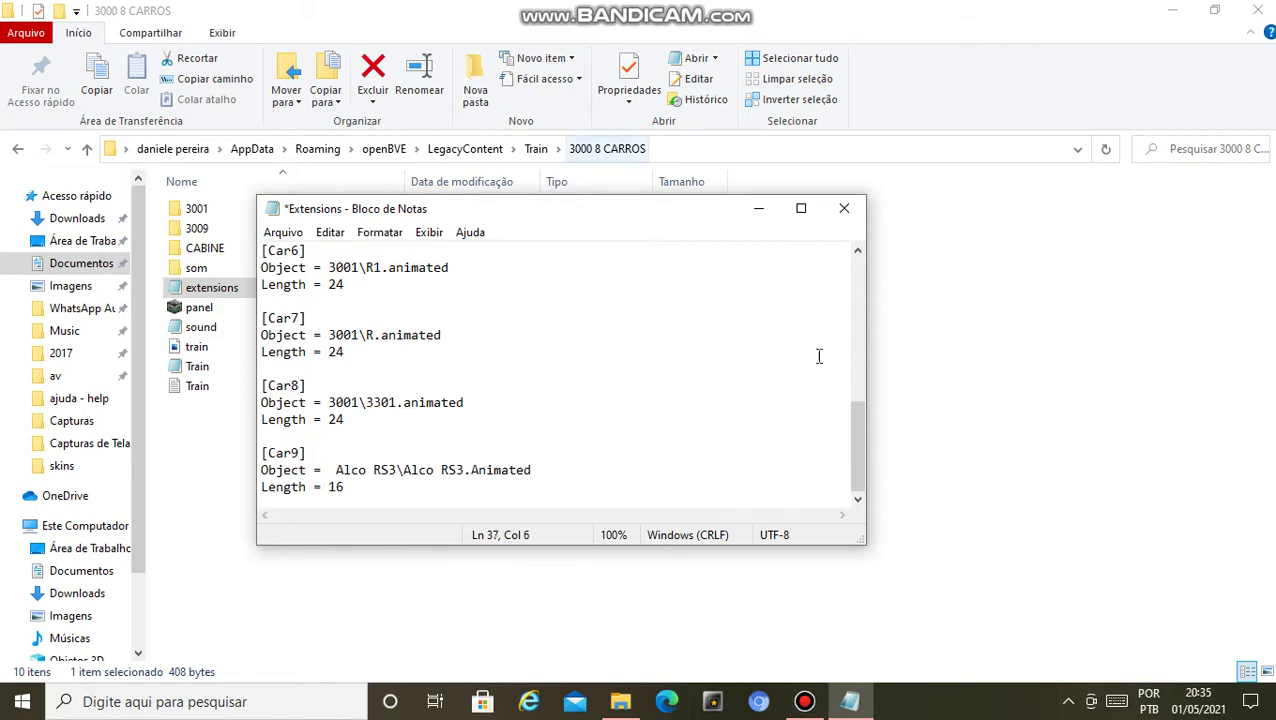
left_click(804, 701)
left_click(804, 701)
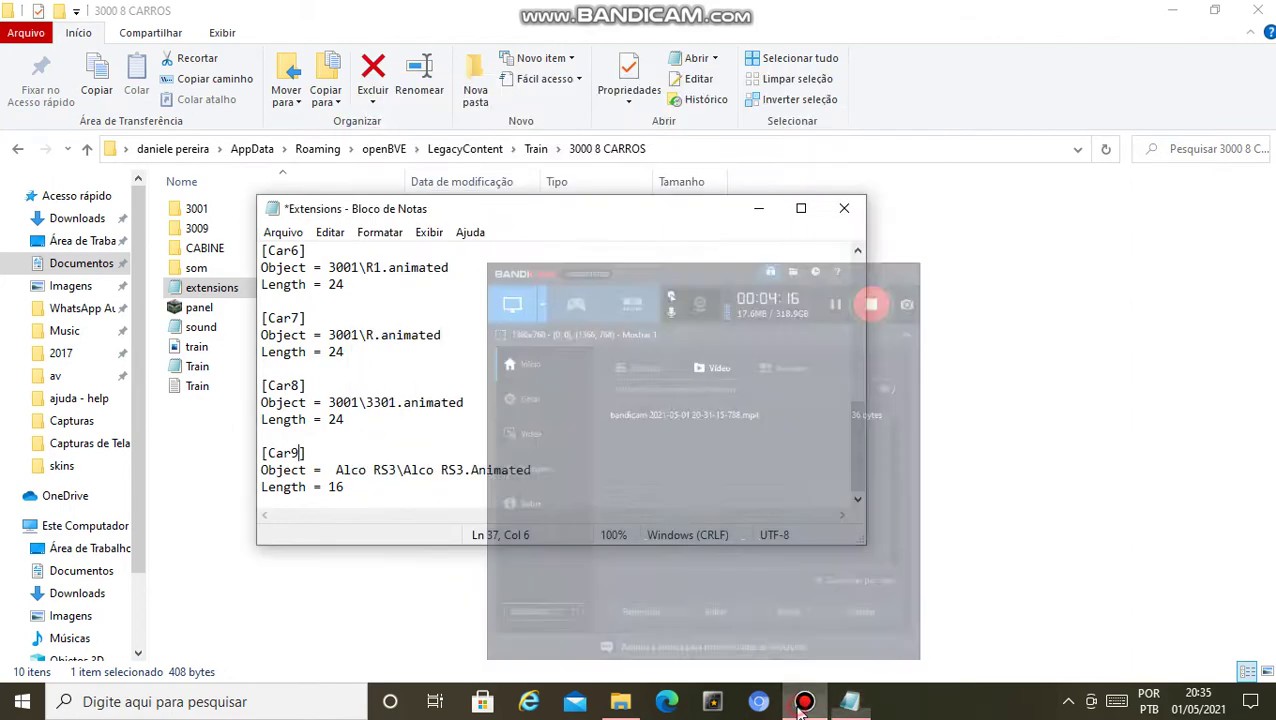
Step: Go to the Alco RS3 Supervia serie 3000 train folder and check the contents of its Carros subfolder
scroll(370, 458, "up", 8)
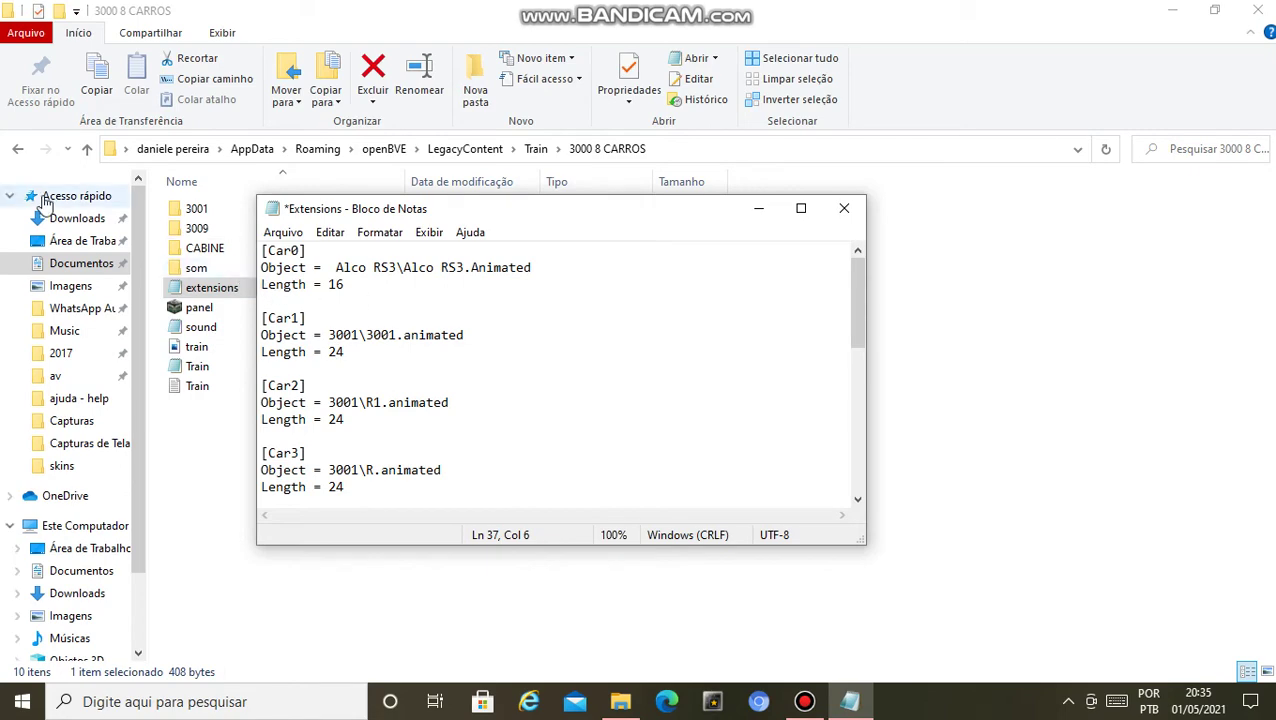
left_click(660, 618)
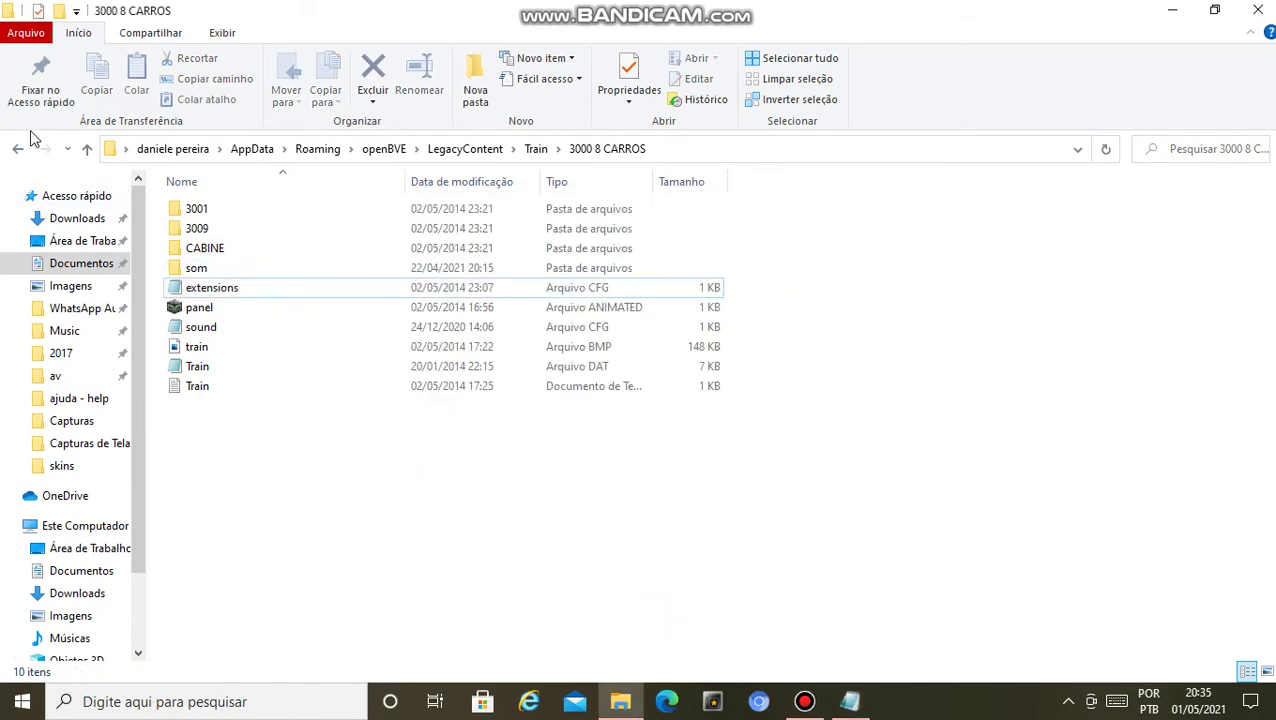
left_click(17, 148)
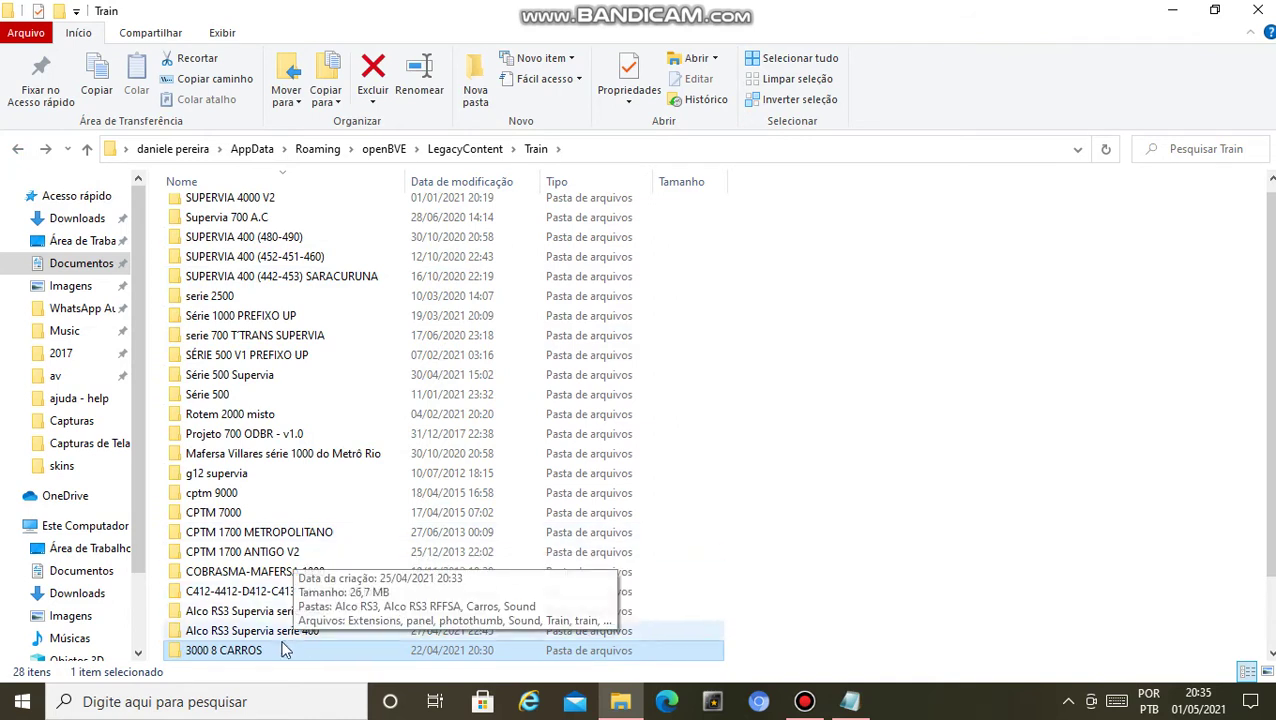
double_click(269, 614)
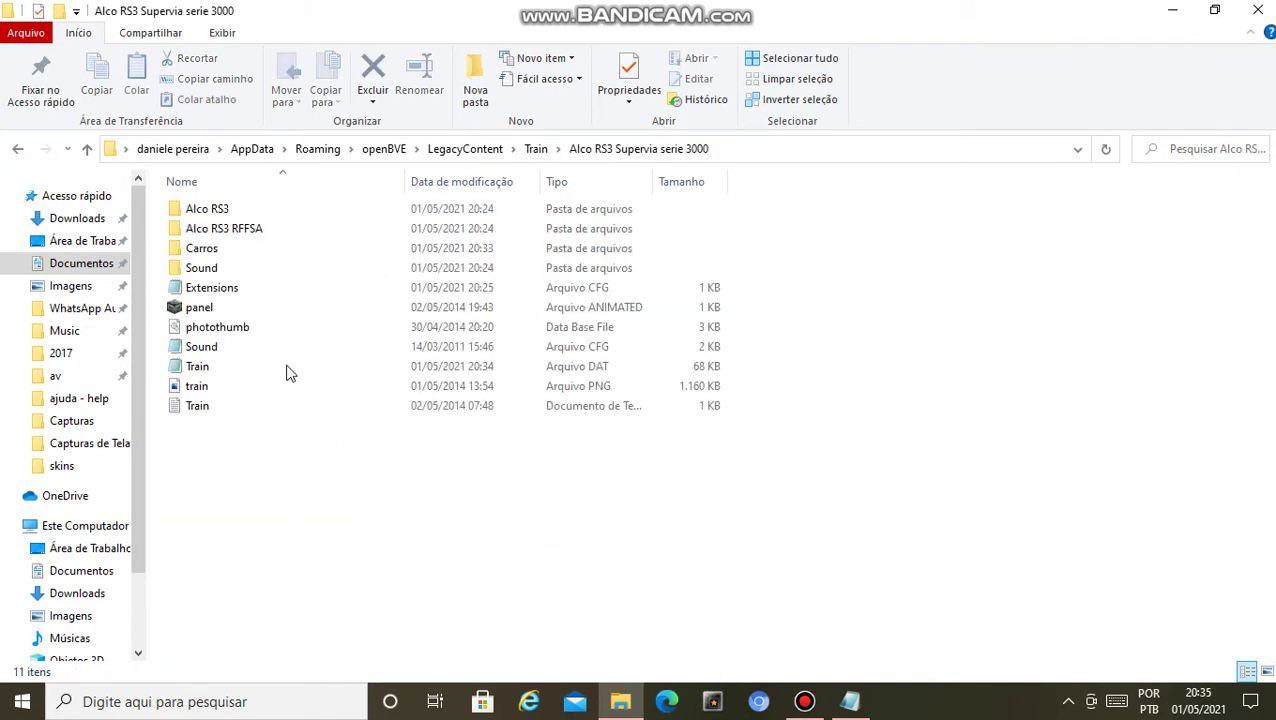
double_click(270, 250)
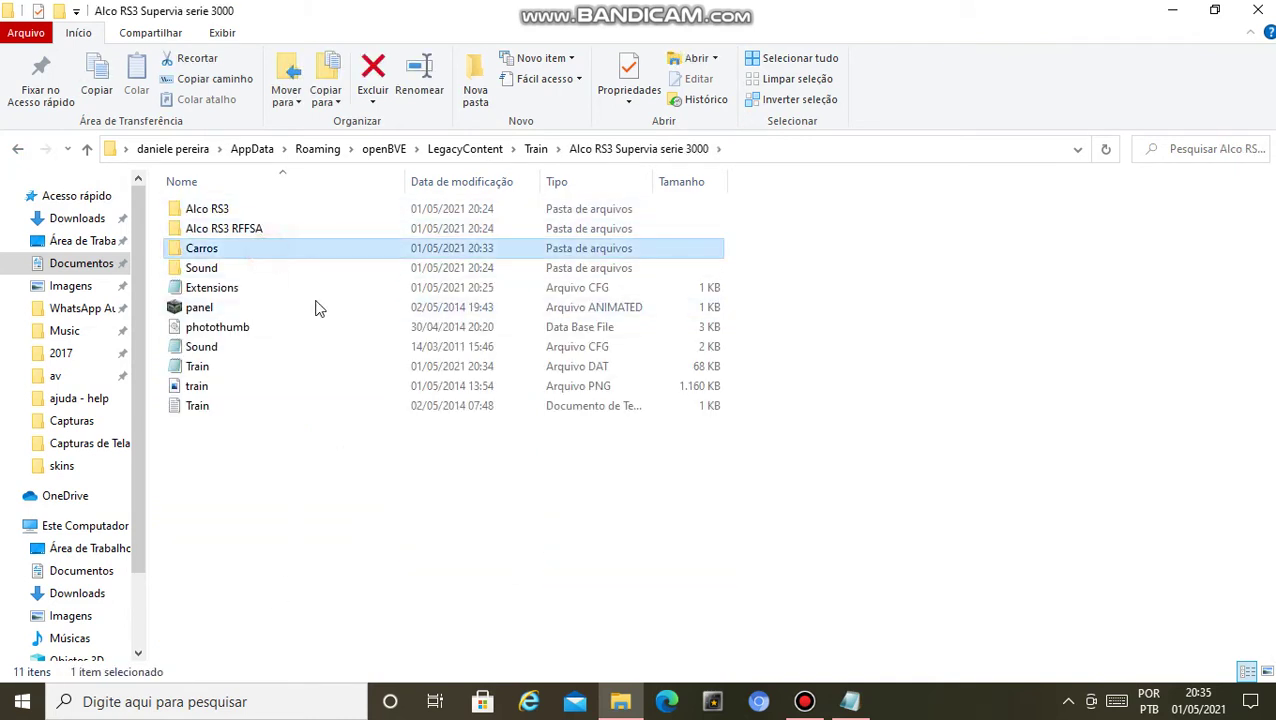
left_click(17, 148)
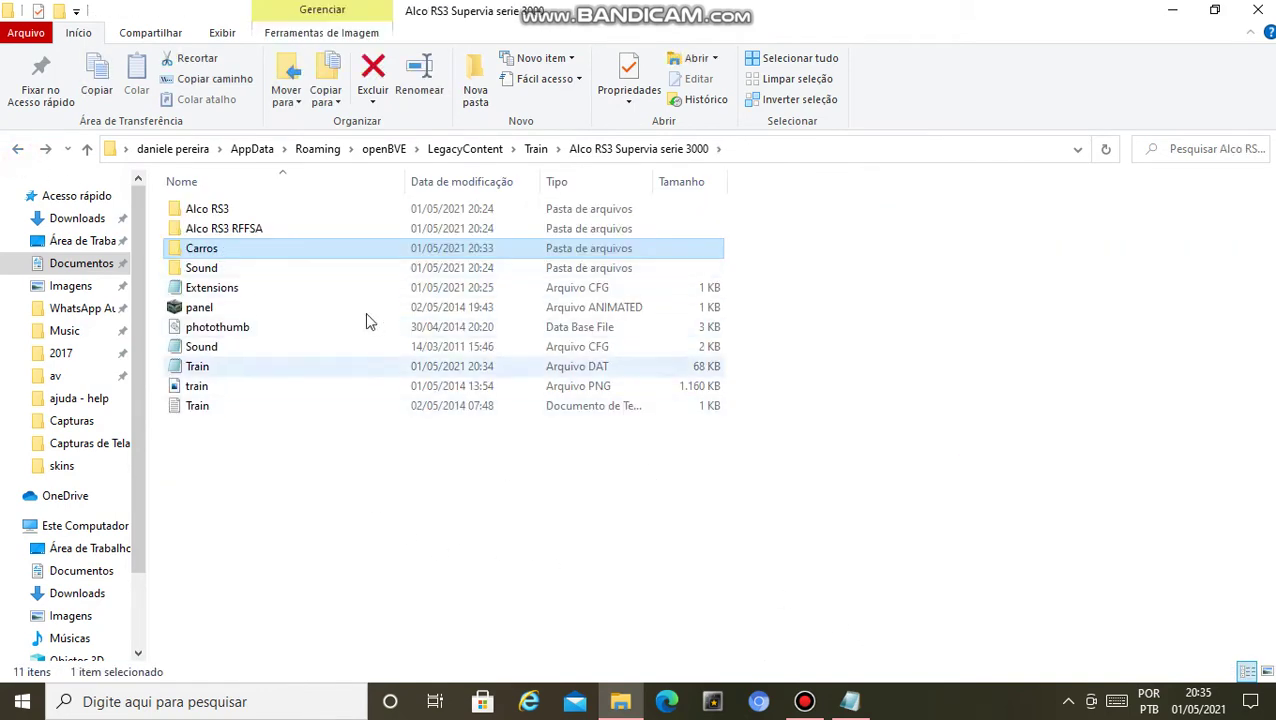
Step: Return to the edited Extensions file and change the folder in Car1's object path to Carros, giving Carros\3001.animated
double_click(210, 287)
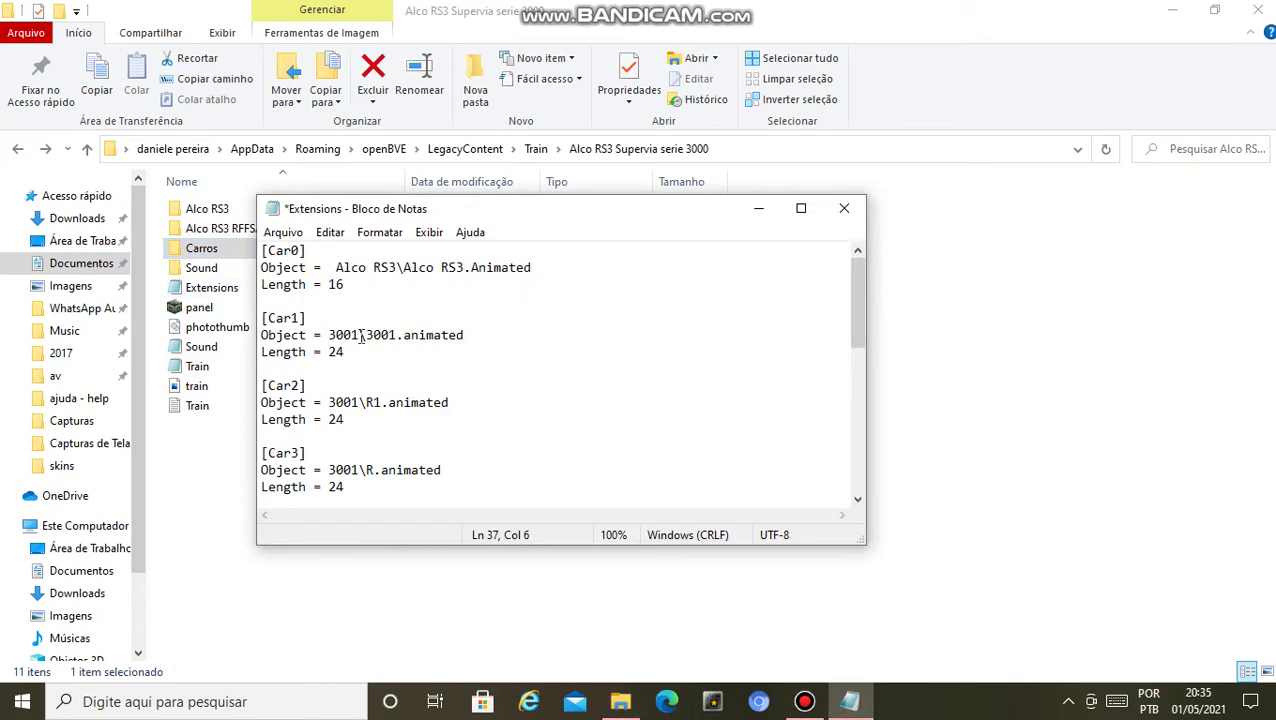
left_click(362, 337)
key("BackSpace")
key("BackSpace")
key("BackSpace")
key("BackSpace")
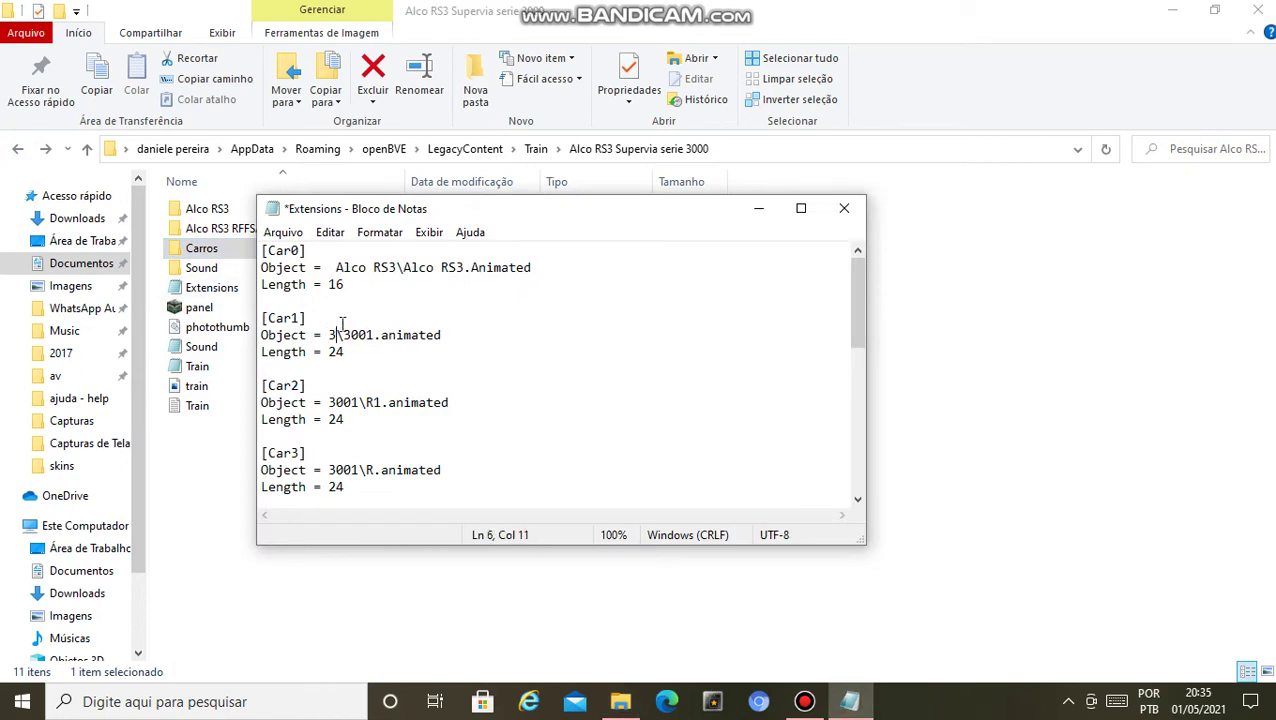
type("Carros")
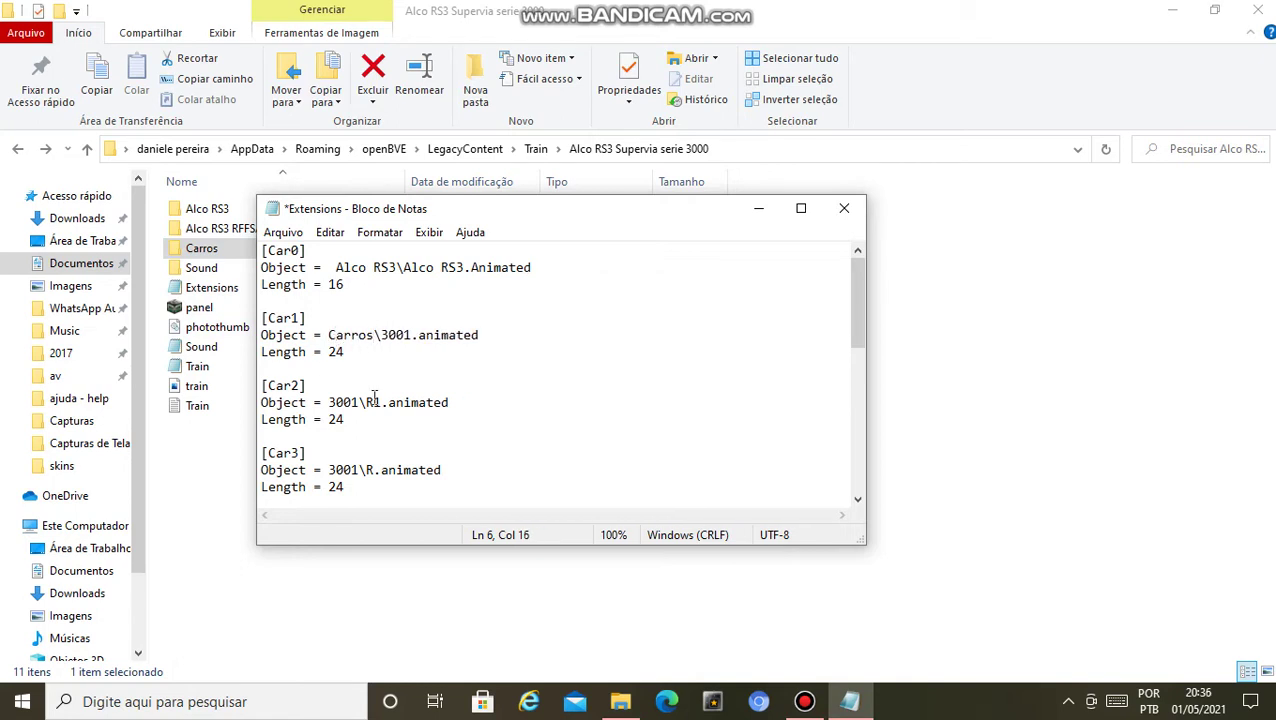
Step: Change the folder in Car2's object path to Carros, giving Carros\R1.animated
left_click(359, 402)
key("BackSpace")
key("BackSpace")
key("BackSpace")
key("BackSpace")
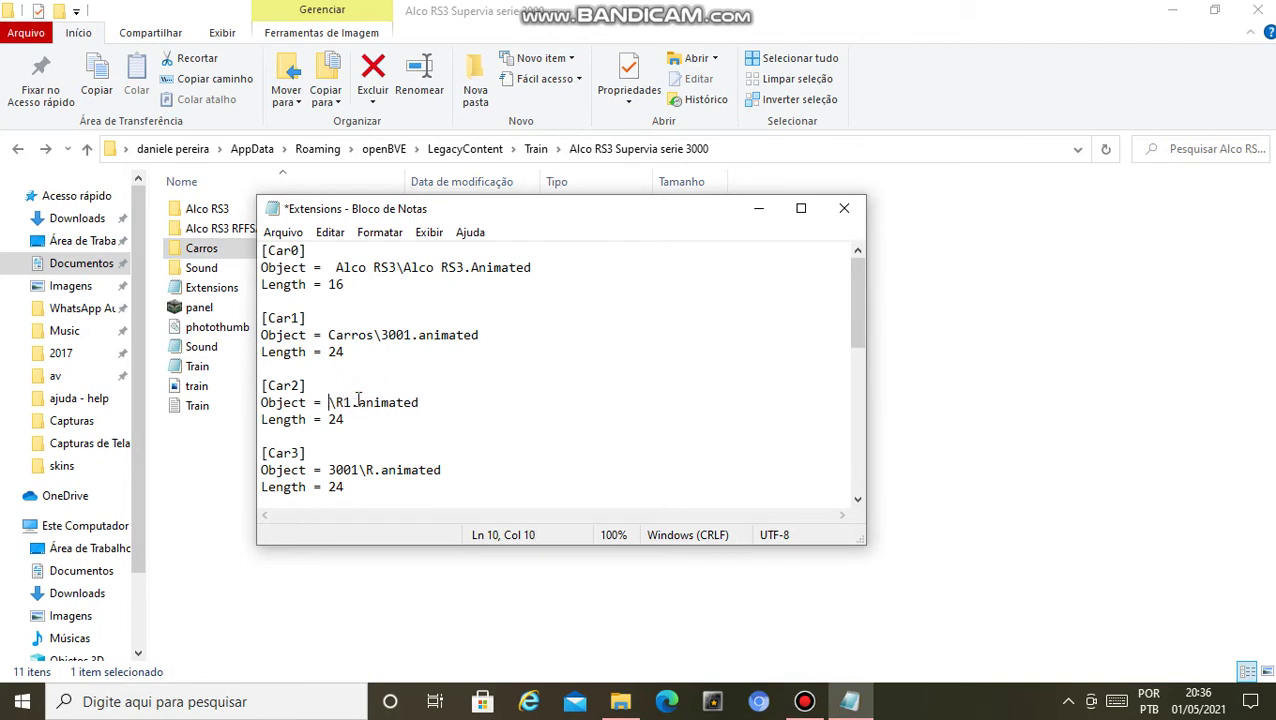
type("Carros")
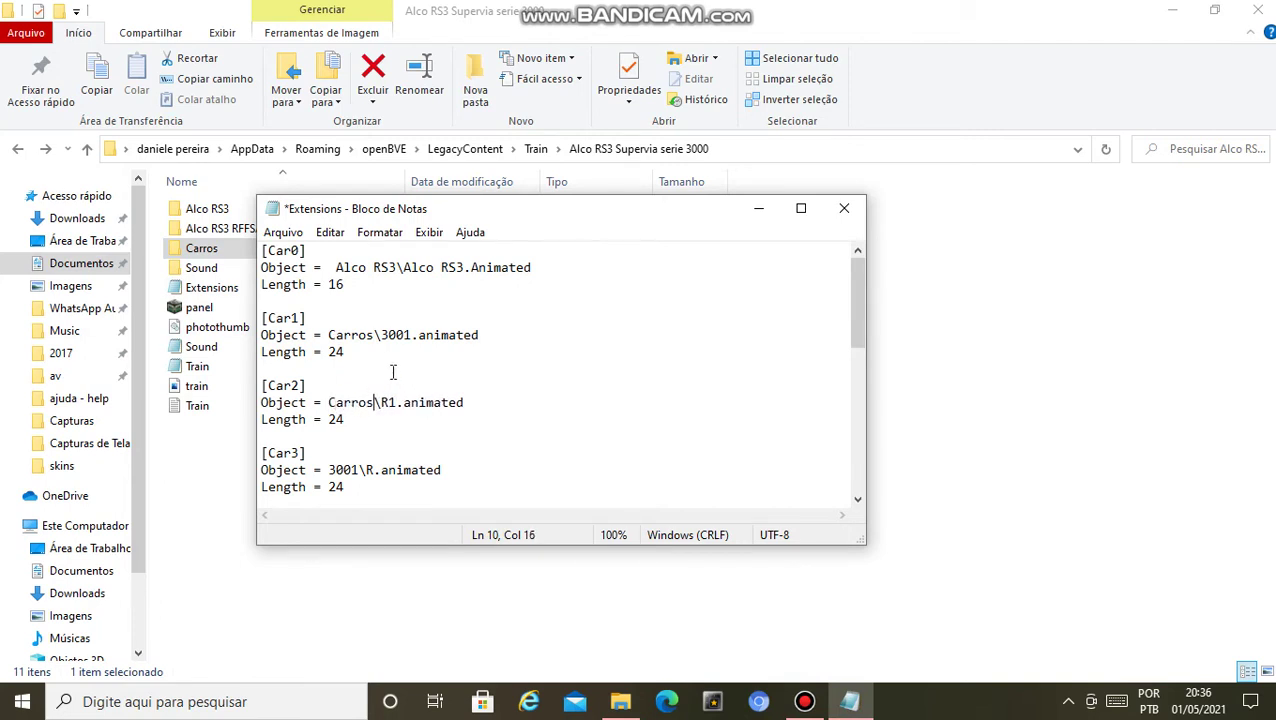
scroll(395, 370, "down", 2)
scroll(377, 377, "down", 5)
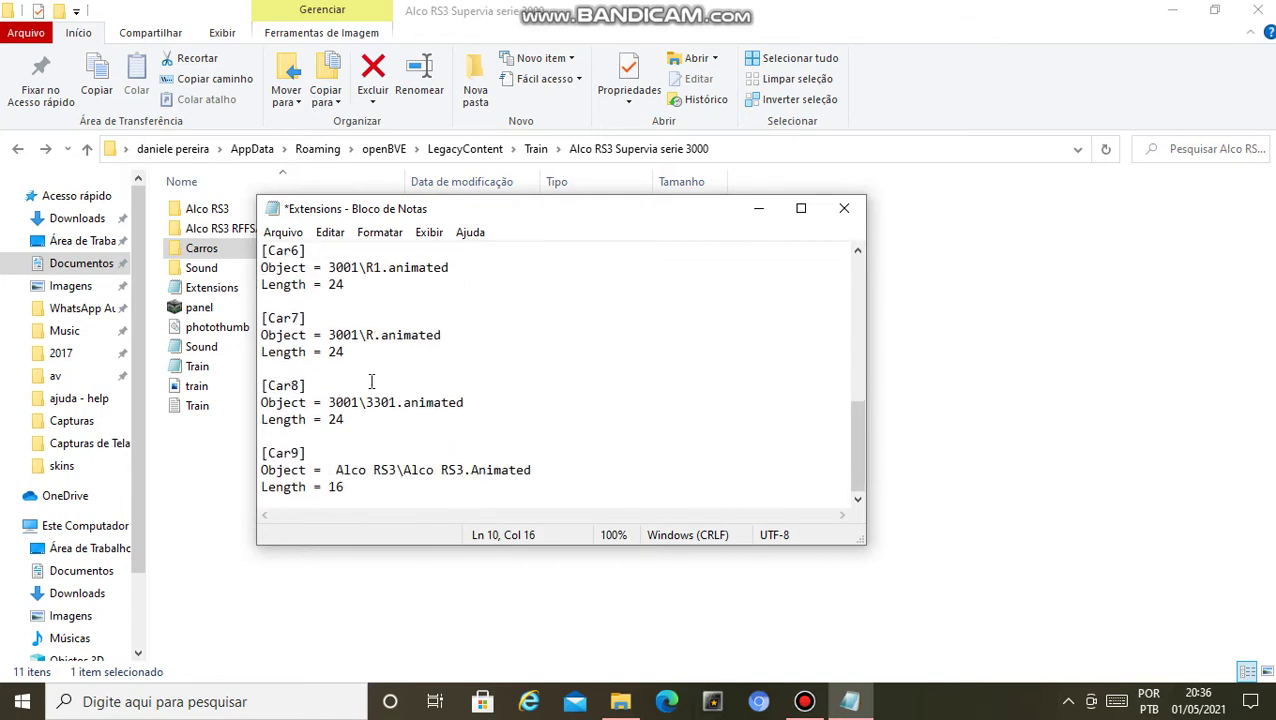
scroll(371, 381, "up", 8)
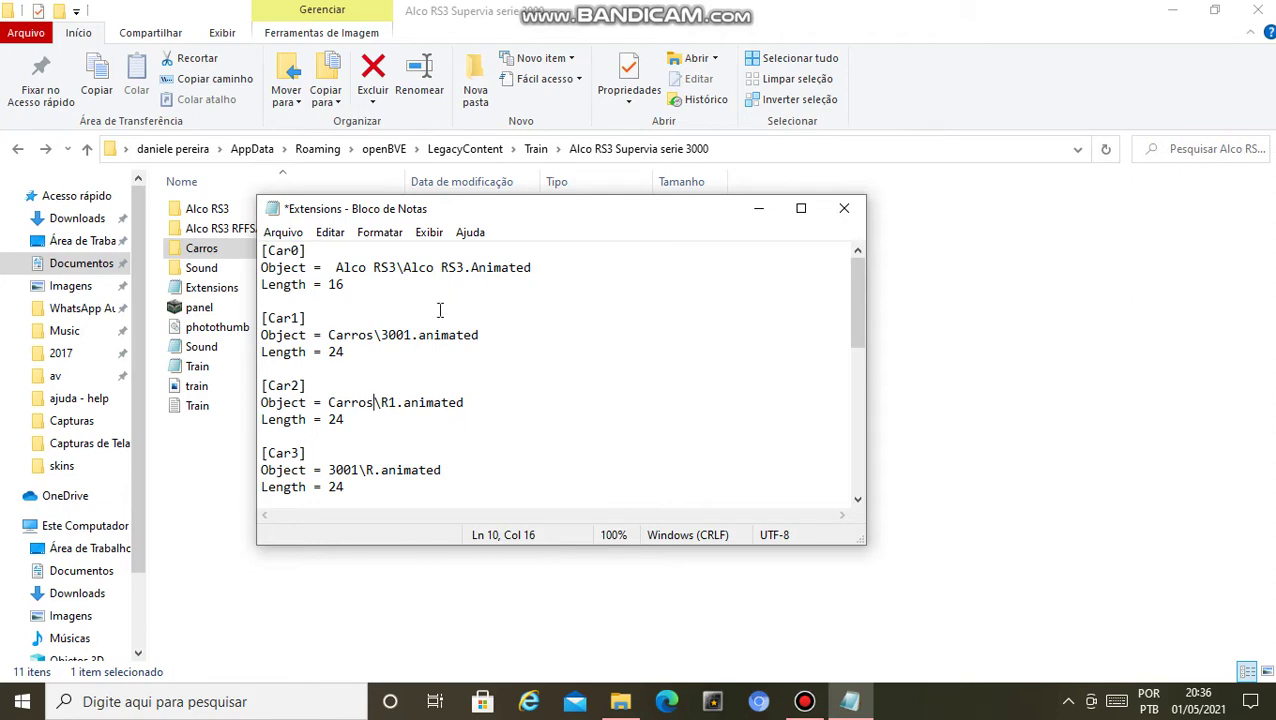
scroll(420, 400, "down", 5)
scroll(408, 400, "up", 1)
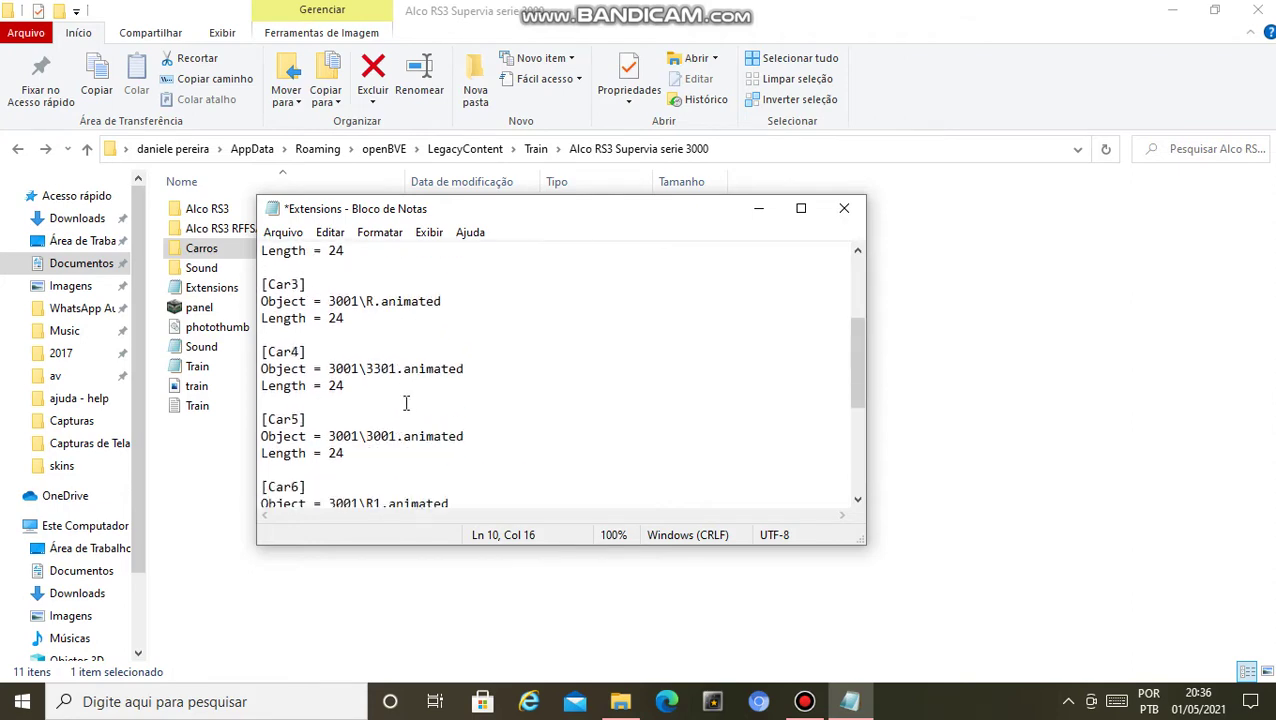
left_click(804, 701)
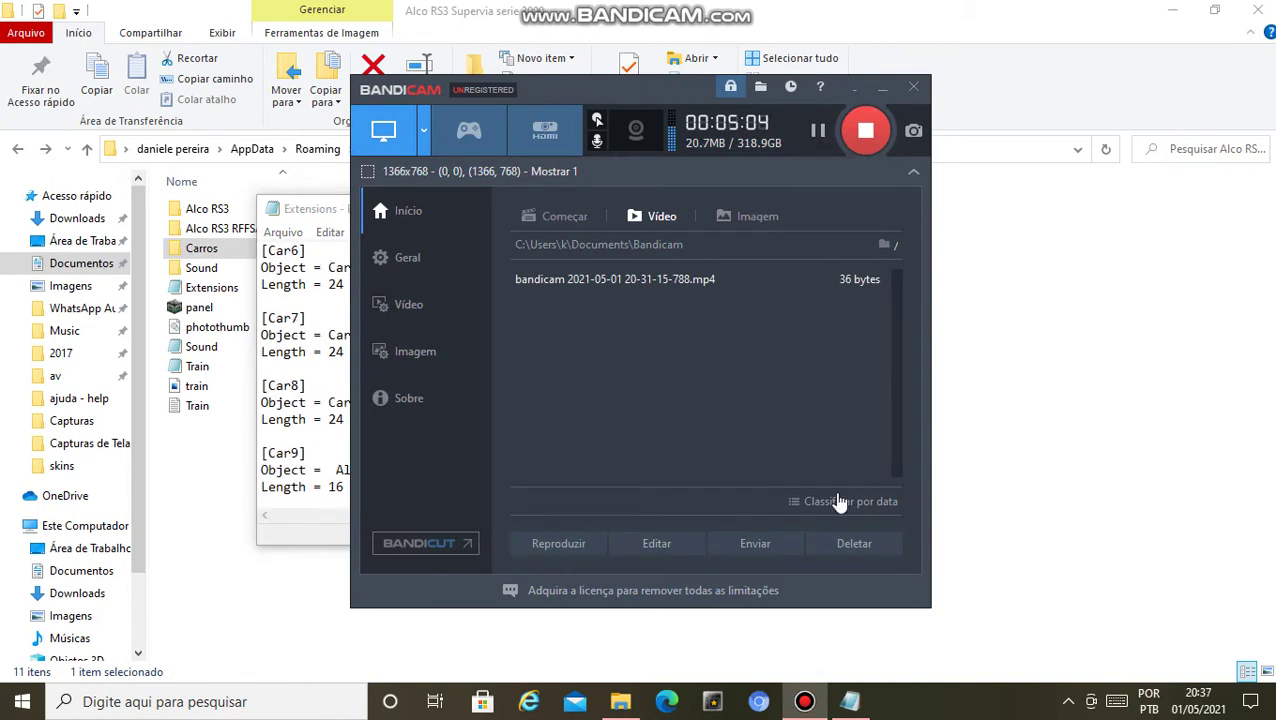
left_click(848, 703)
left_click(805, 701)
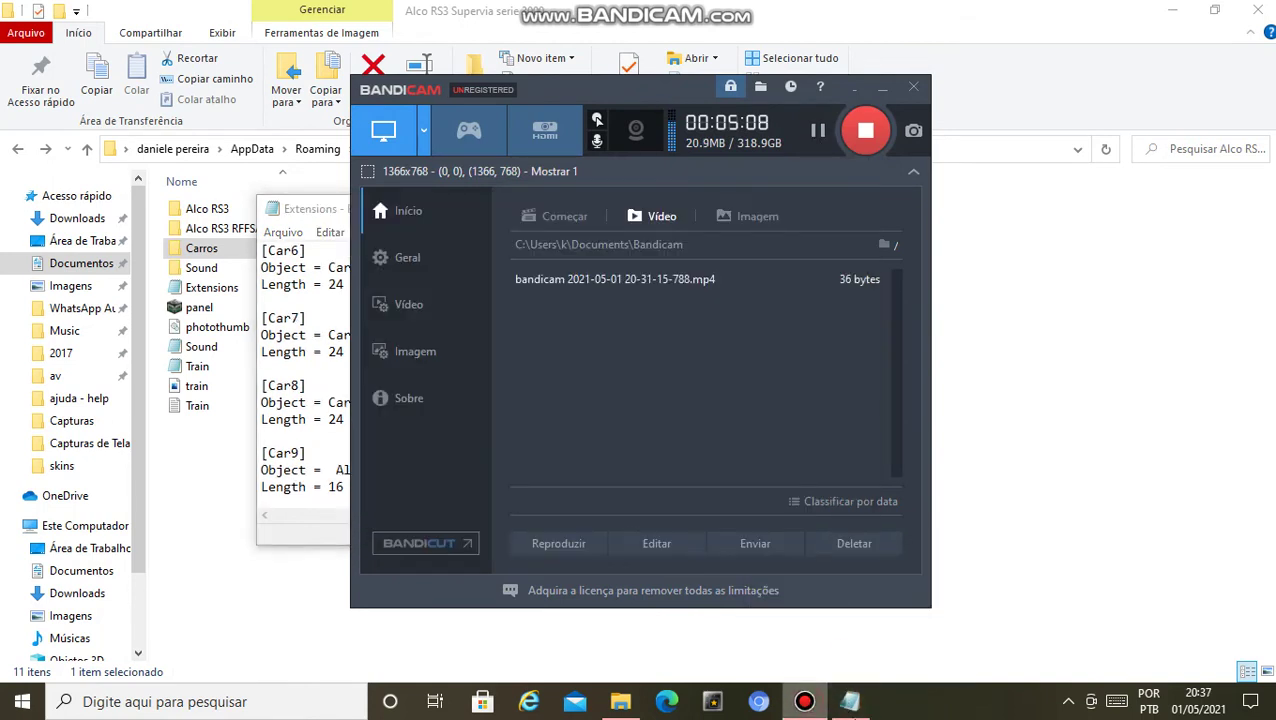
left_click(824, 703)
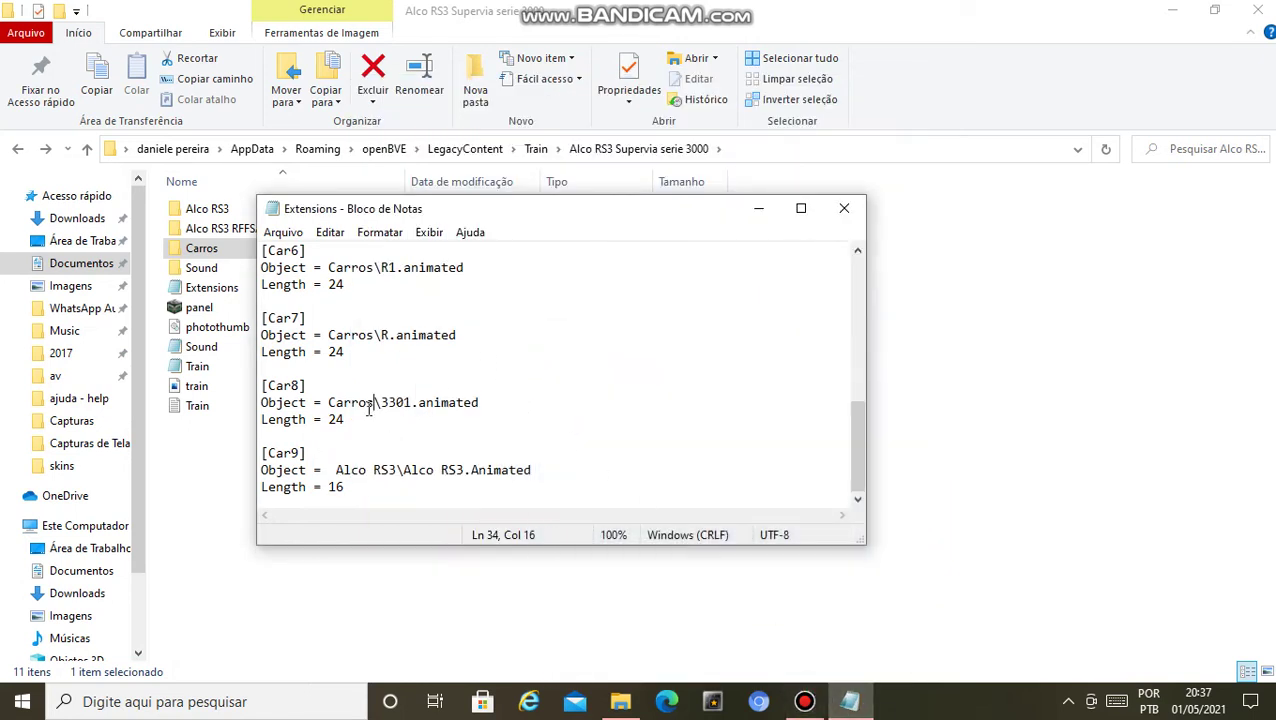
Step: Review the Carros object paths of the car sections in Extensions, examining the Length value of Car1
scroll(370, 410, "up", 7)
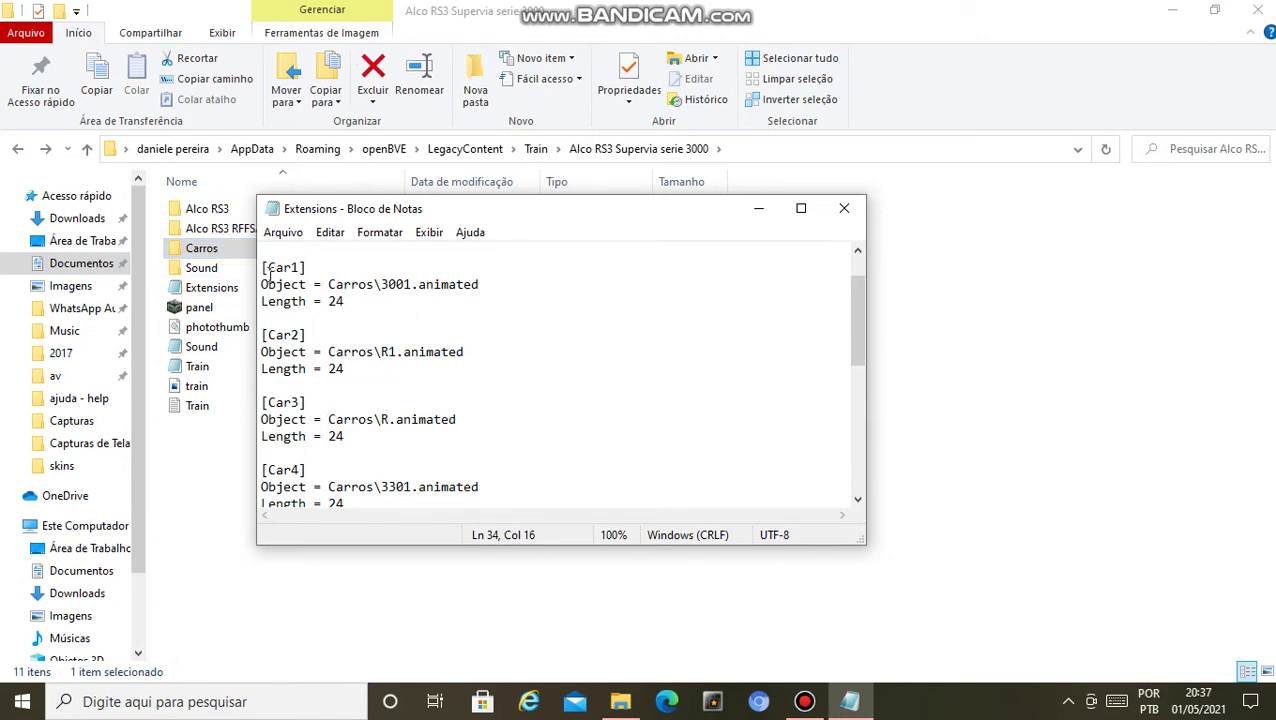
mouse_move(350, 301)
left_mouse_down()
mouse_move(318, 302)
mouse_move(327, 307)
left_mouse_up()
scroll(353, 318, "up", 1)
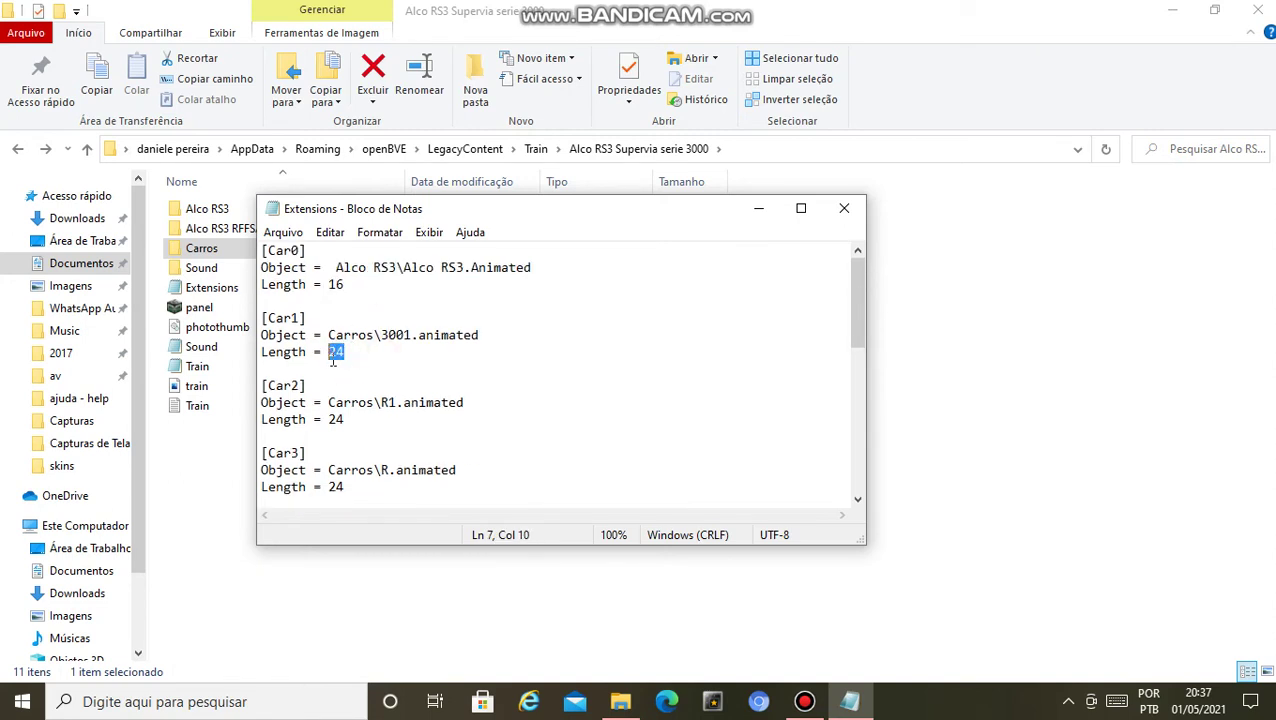
left_click(358, 358)
double_click(337, 358)
left_click_drag(358, 356, 413, 353)
left_click(305, 364)
double_click(373, 351)
scroll(512, 369, "down", 7)
scroll(512, 369, "up", 7)
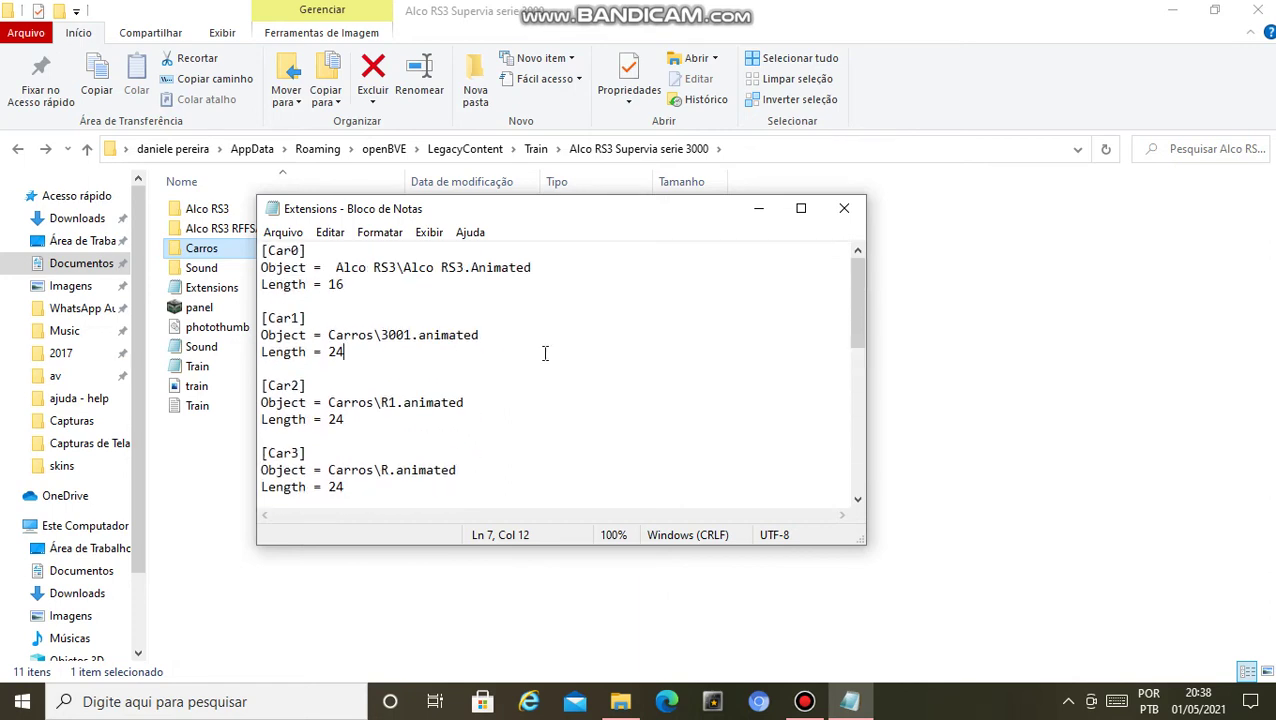
Step: Save the edited Extensions file
left_click(280, 233)
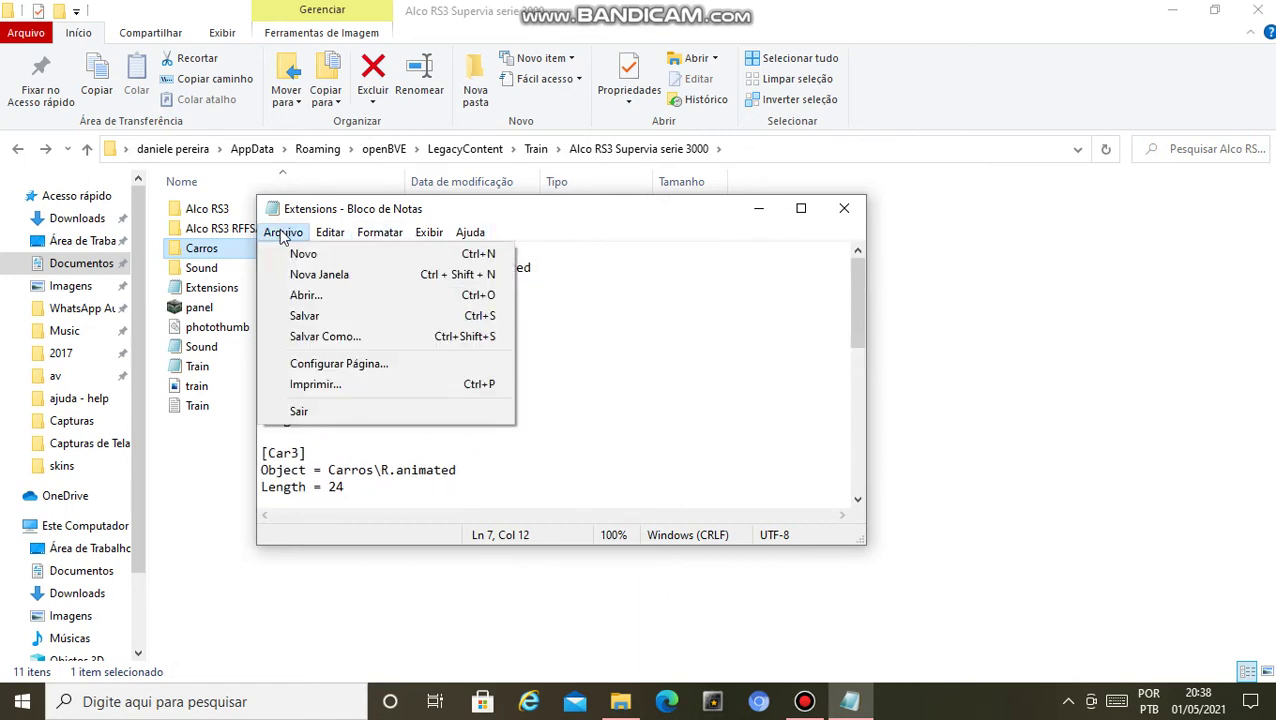
left_click(316, 316)
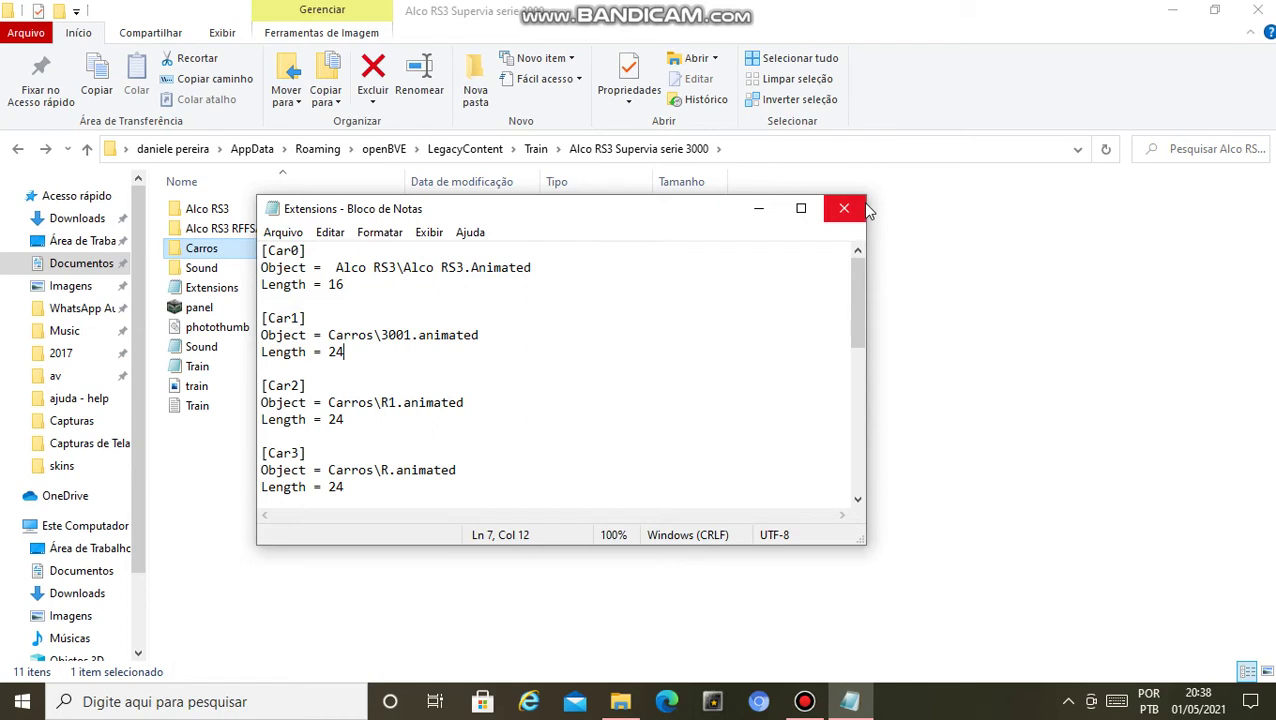
left_click(282, 235)
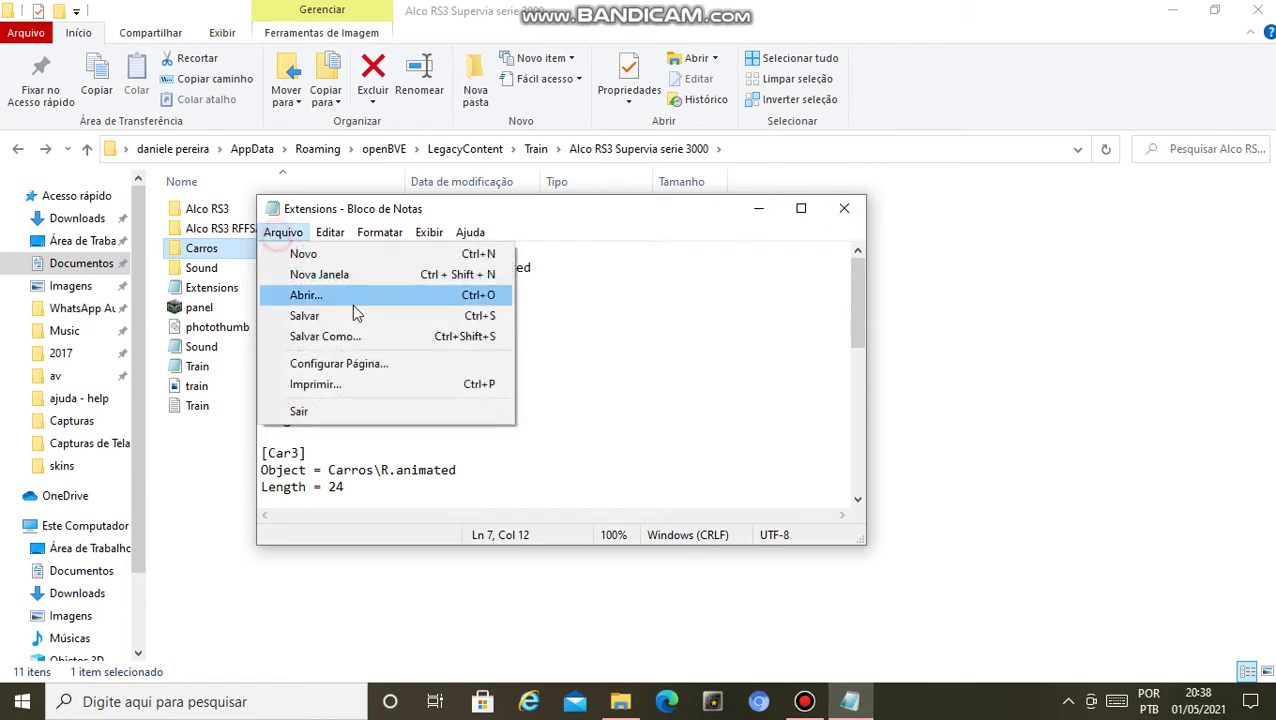
left_click(352, 304)
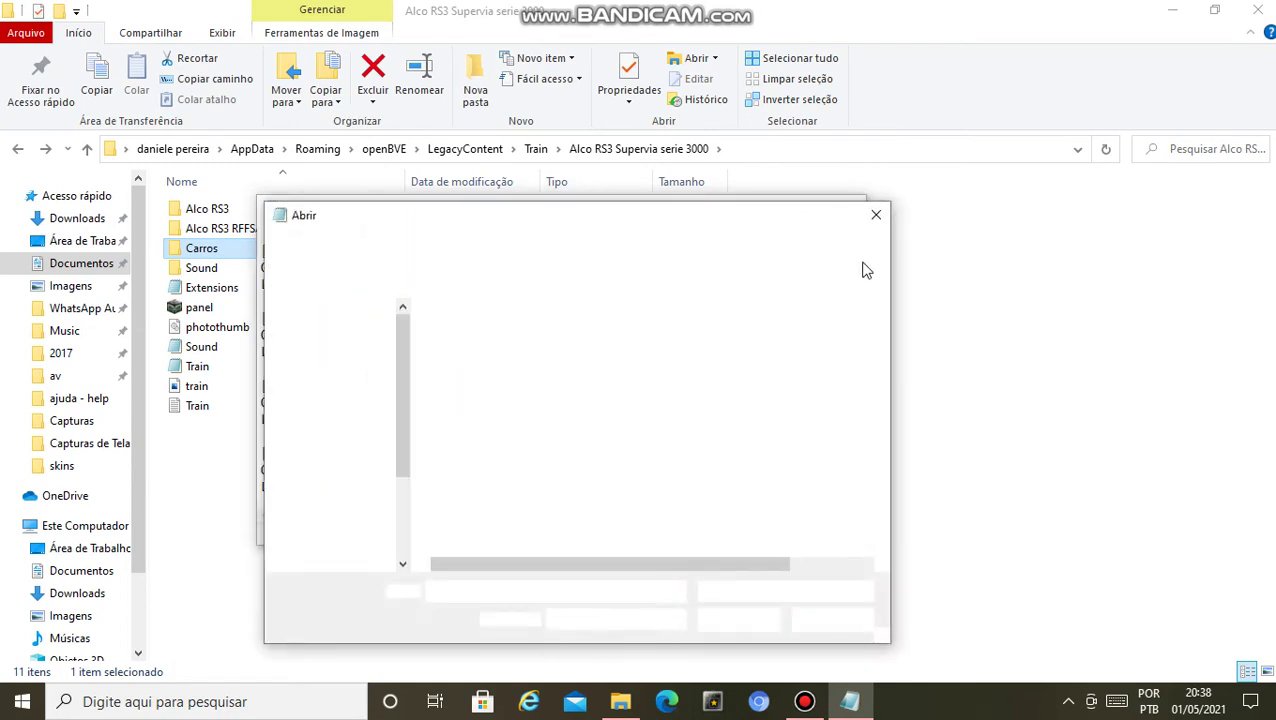
left_click(818, 619)
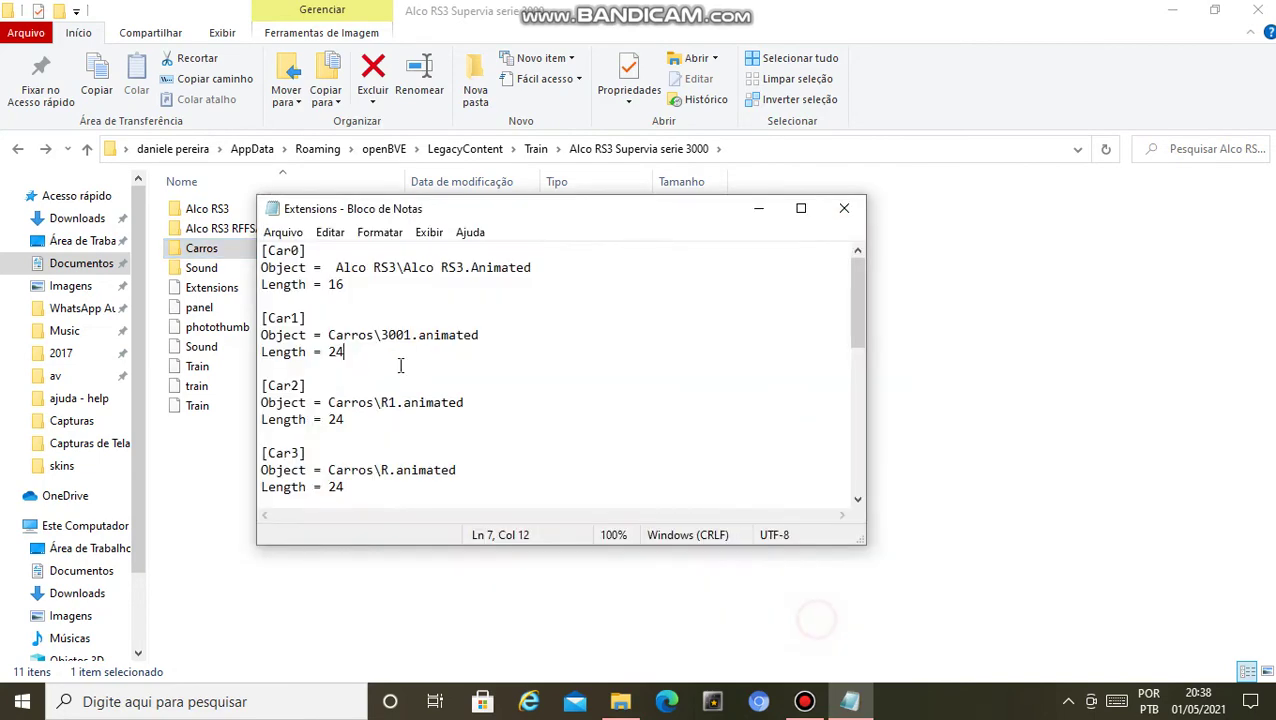
Step: Save the Extensions file once more and close it
left_click(282, 232)
left_click(330, 316)
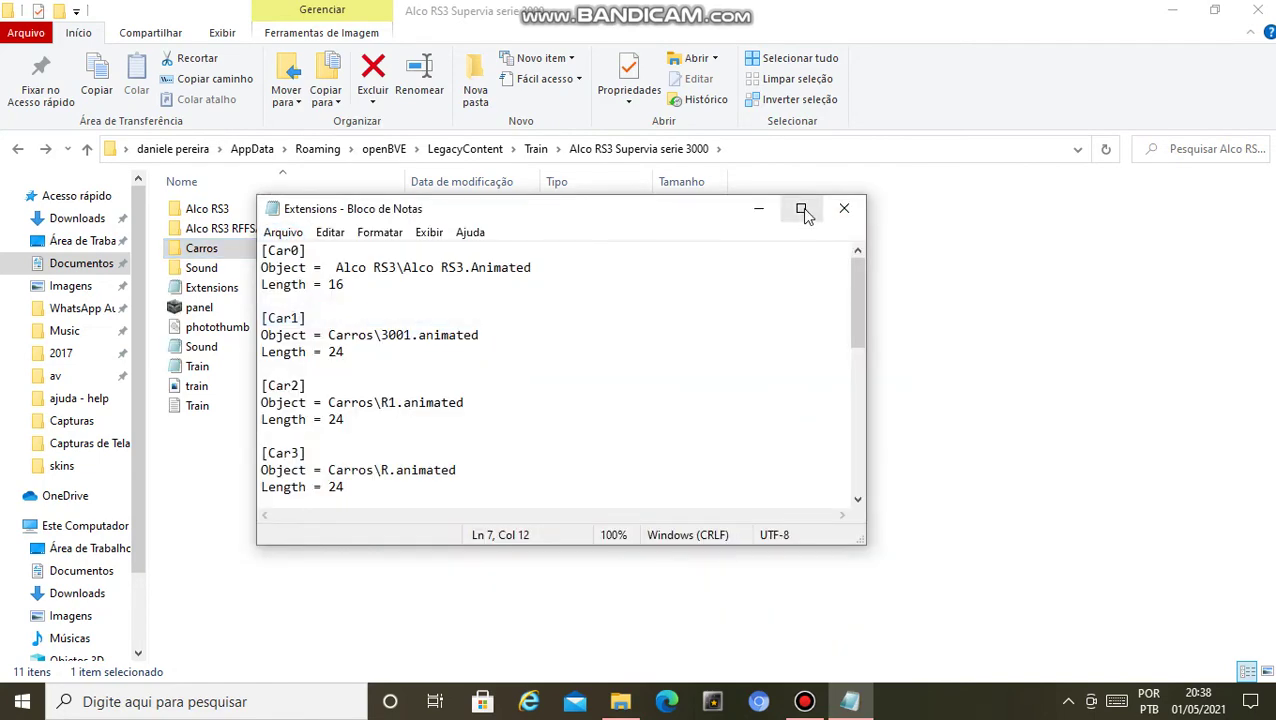
left_click(844, 208)
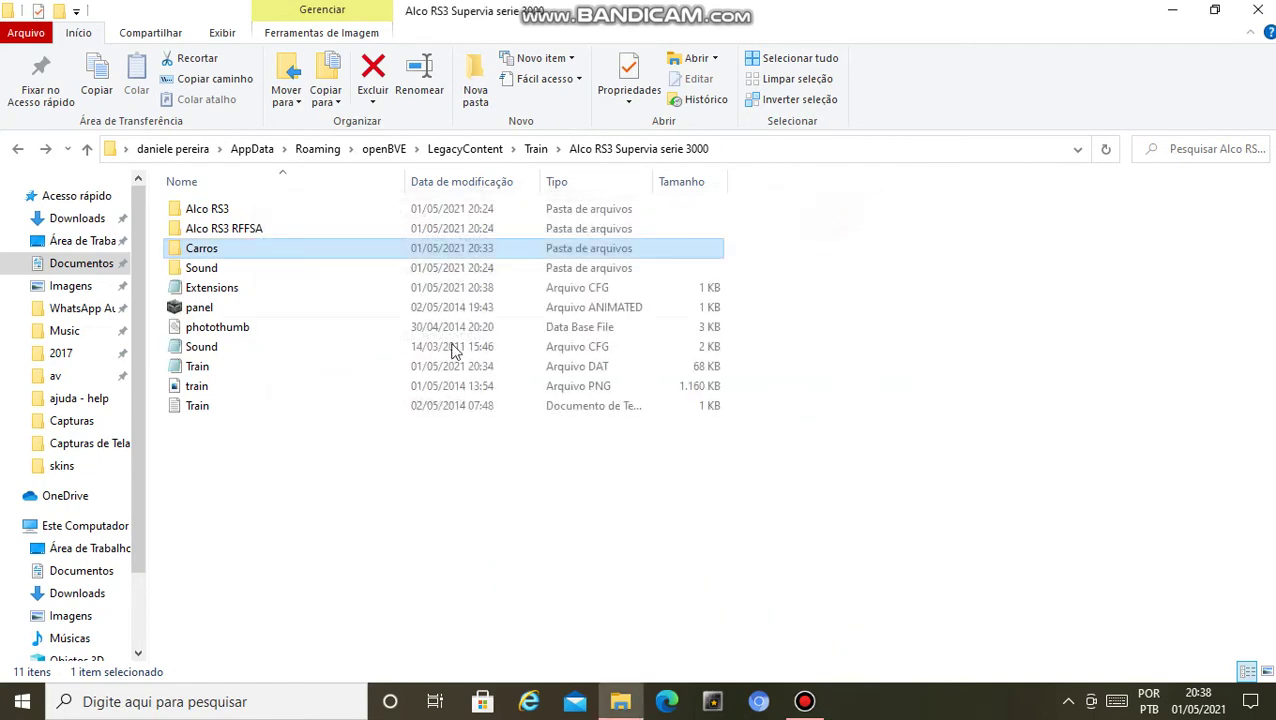
Step: Open the Train DAT file for editing and highlight the NumberOfMotorCars entry in its #CAR section
left_click(199, 369)
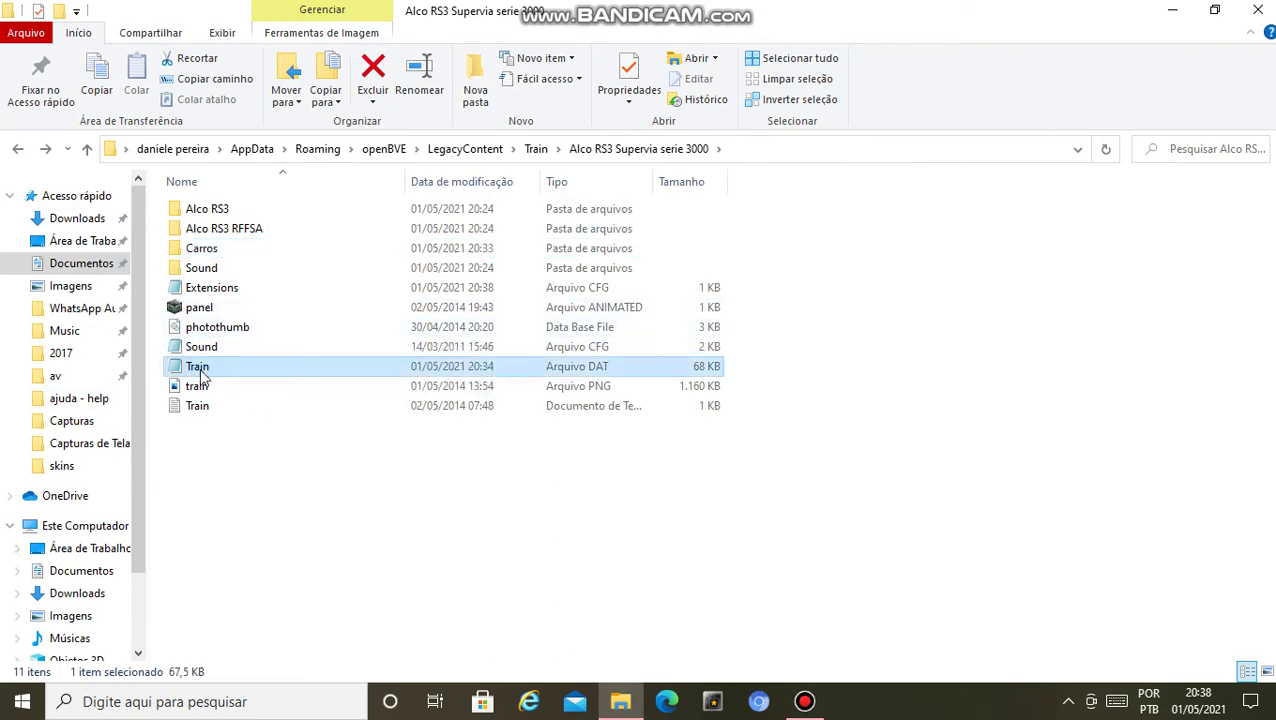
key("Menu")
left_click(333, 284)
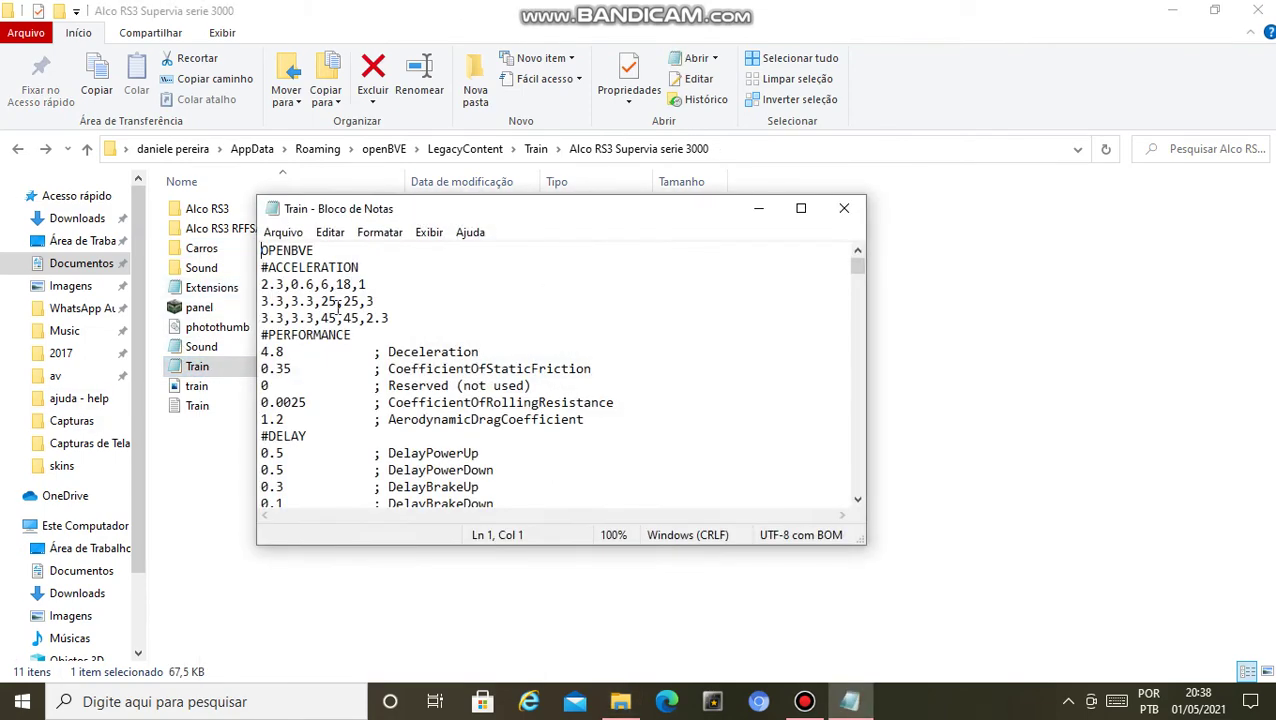
scroll(326, 384, "down", 10)
scroll(298, 420, "down", 2)
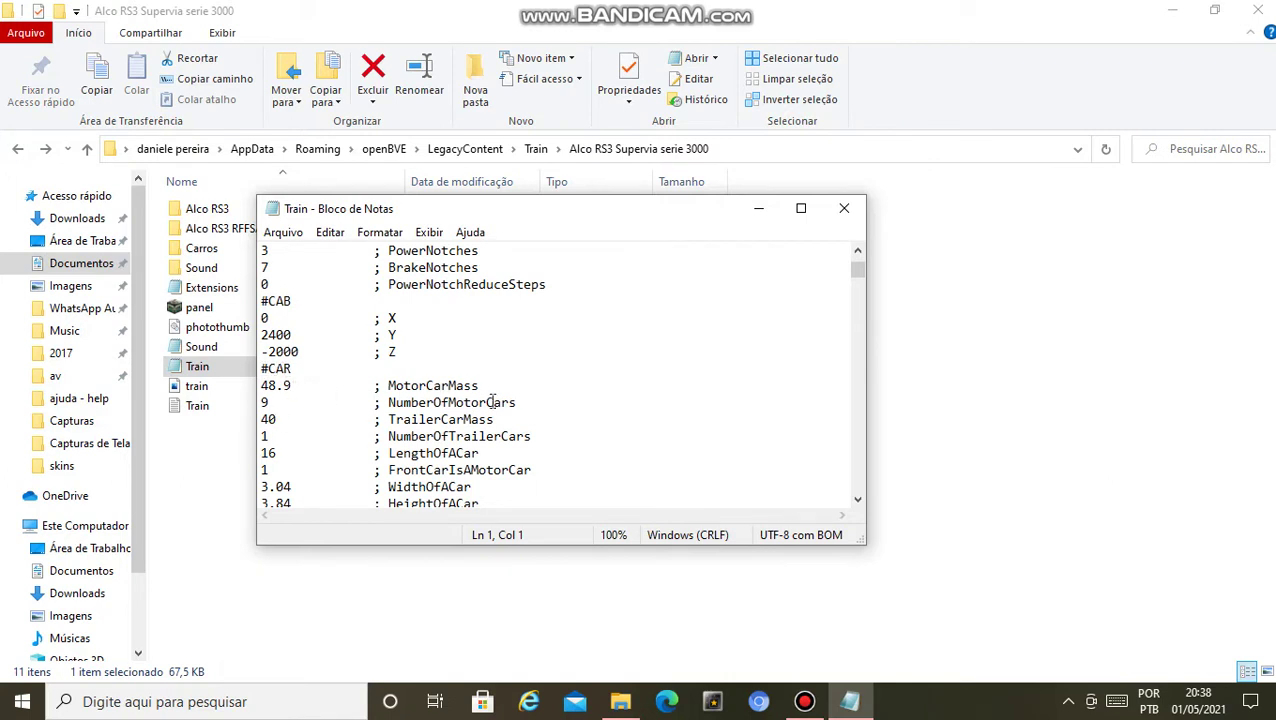
left_click_drag(532, 402, 388, 402)
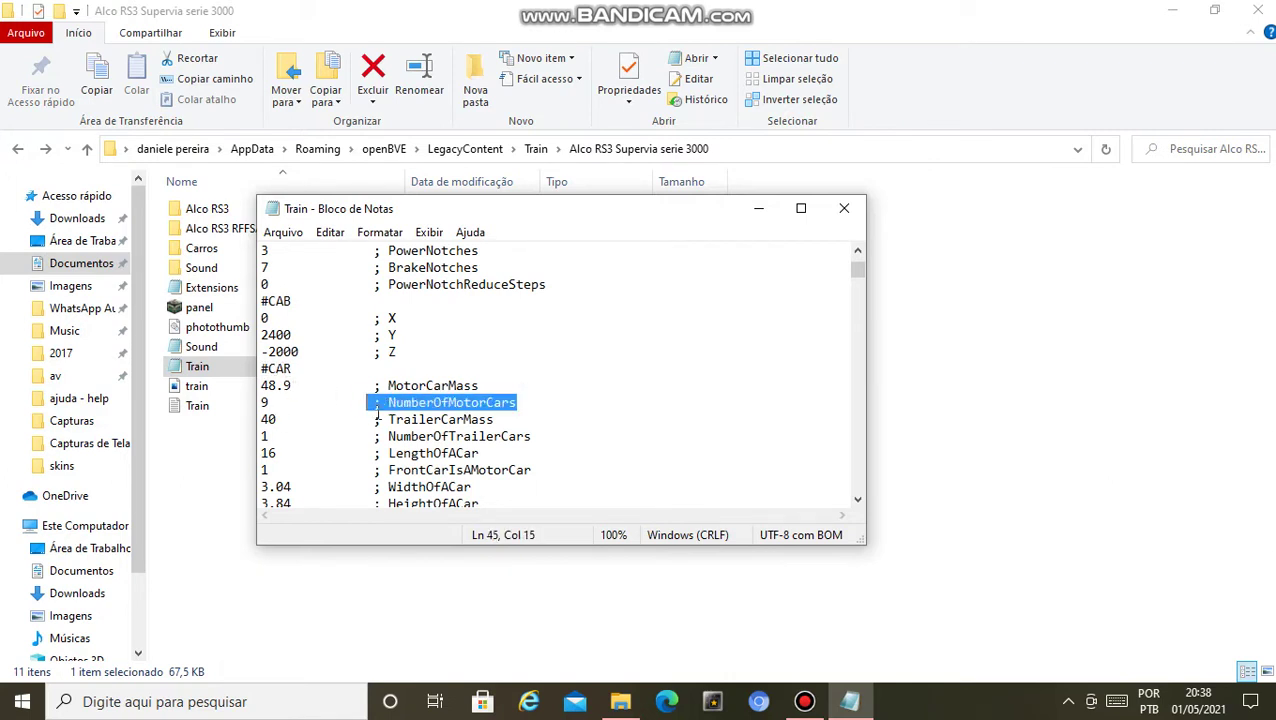
Step: Examine the NumberOfMotorCars and NumberOfTrailerCars values in the #CAR section, and close the Train file
key("shift+Down")
key("shift+Up")
left_click_drag(531, 436, 388, 437)
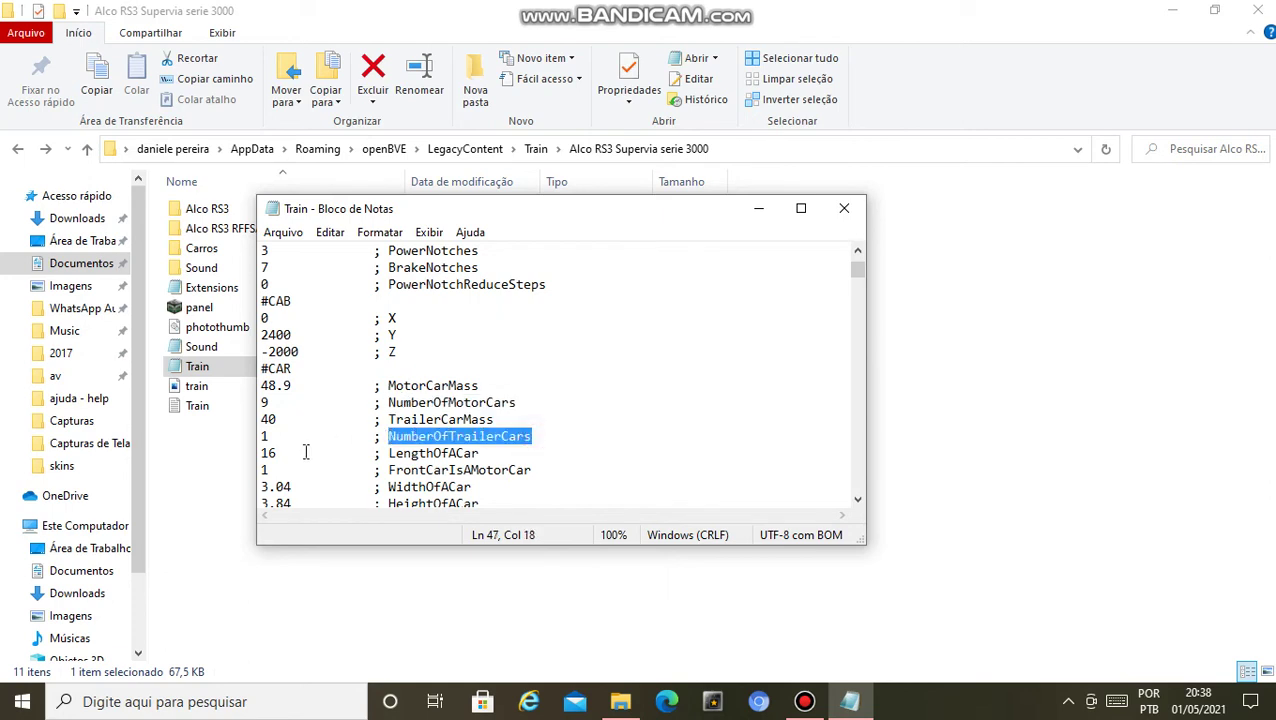
left_click(256, 450)
left_click(268, 436)
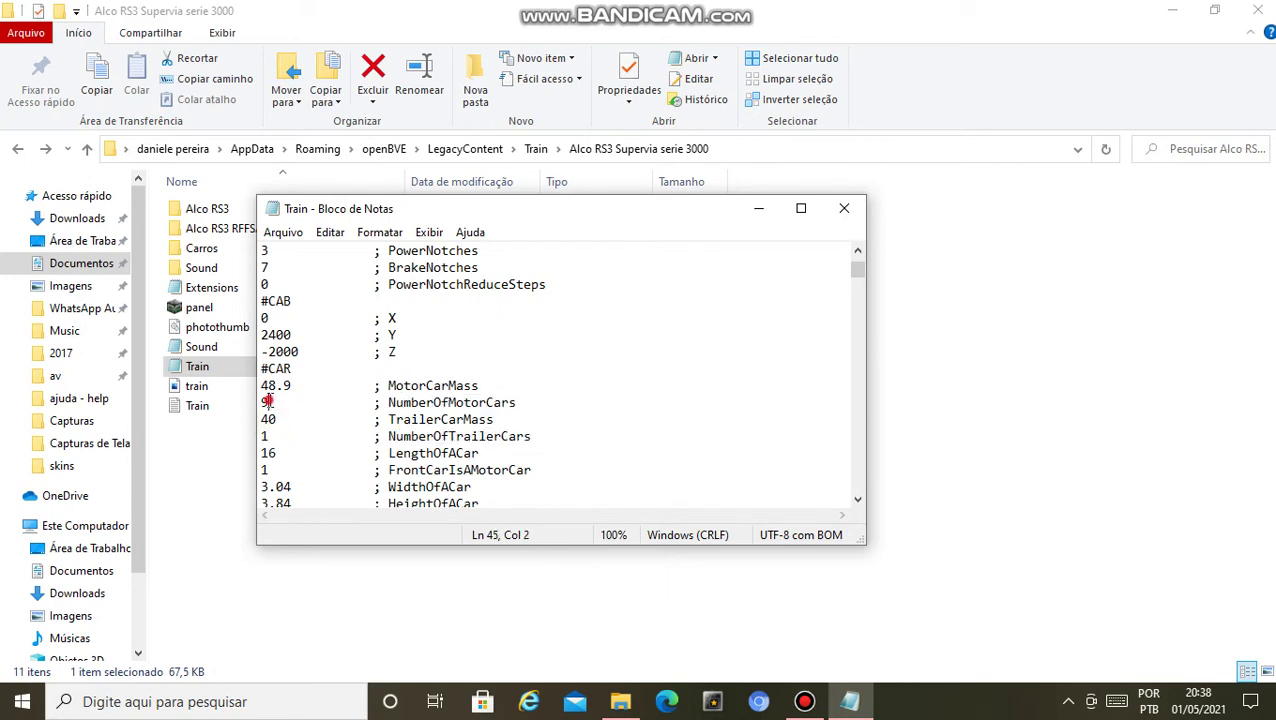
left_click(277, 438)
left_click(277, 404)
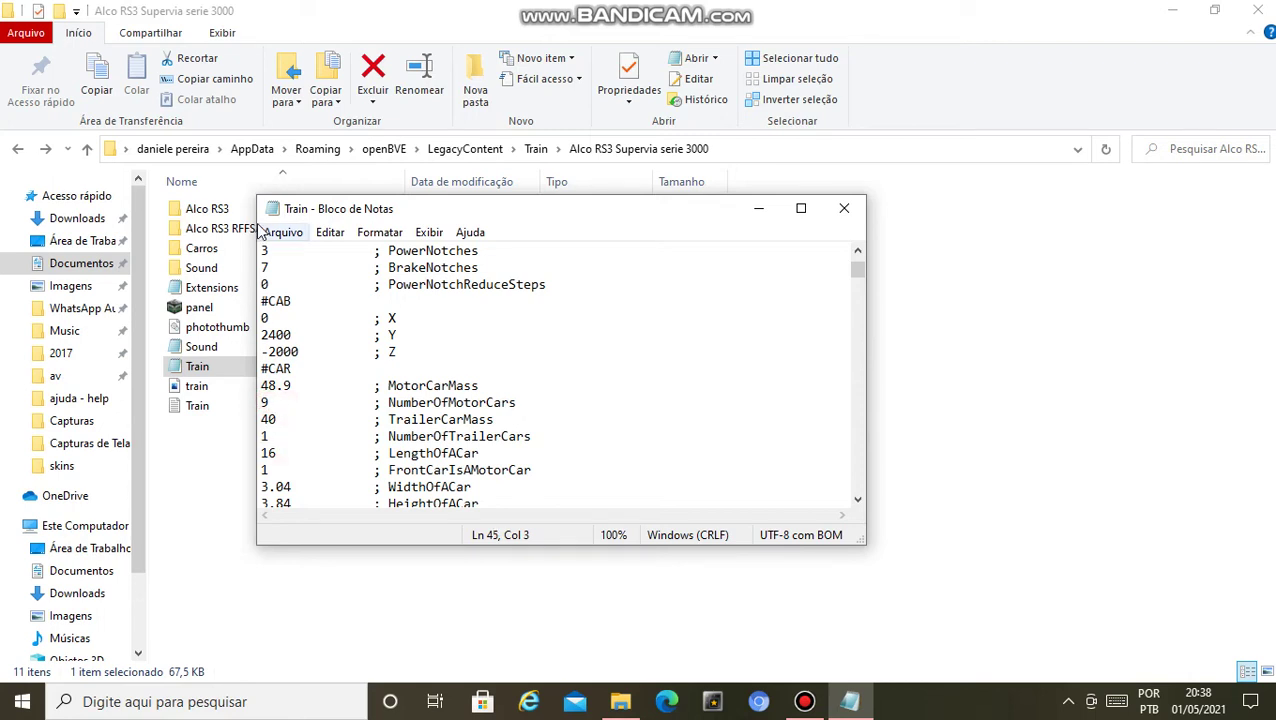
left_click(840, 210)
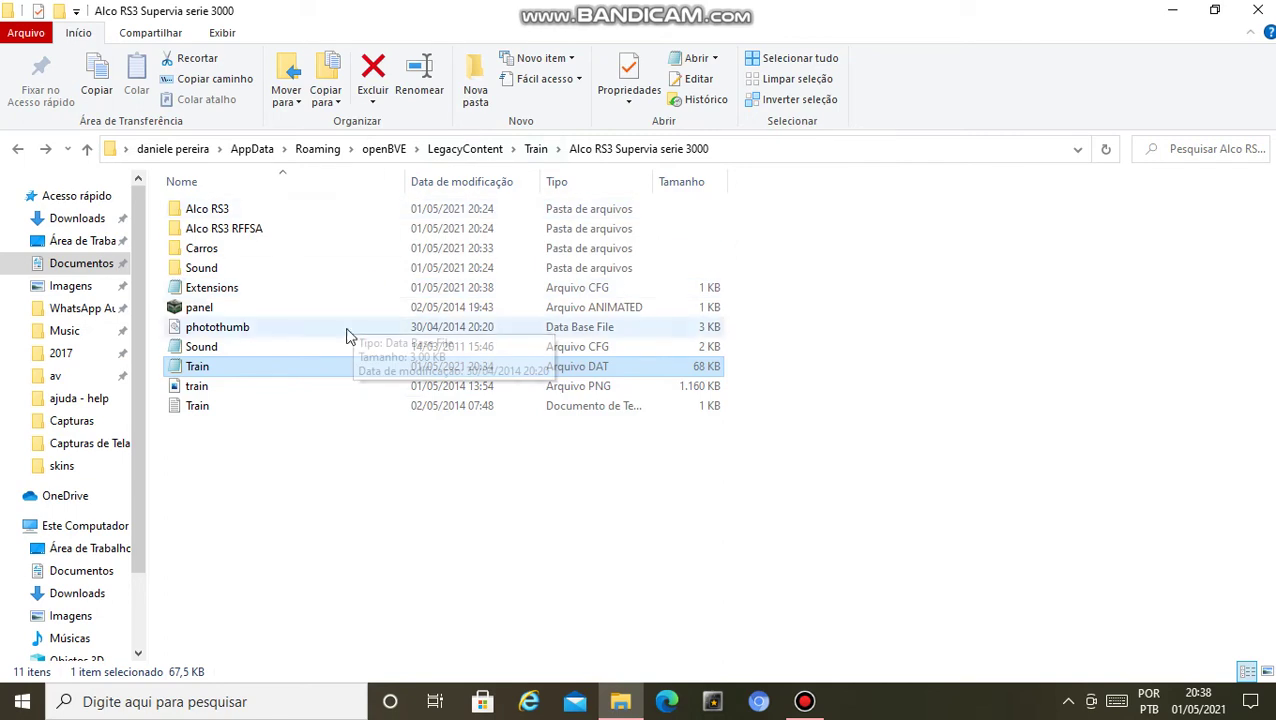
Step: Launch the OpenBve application from the Data folder inside the openBVE folder
left_click(385, 150)
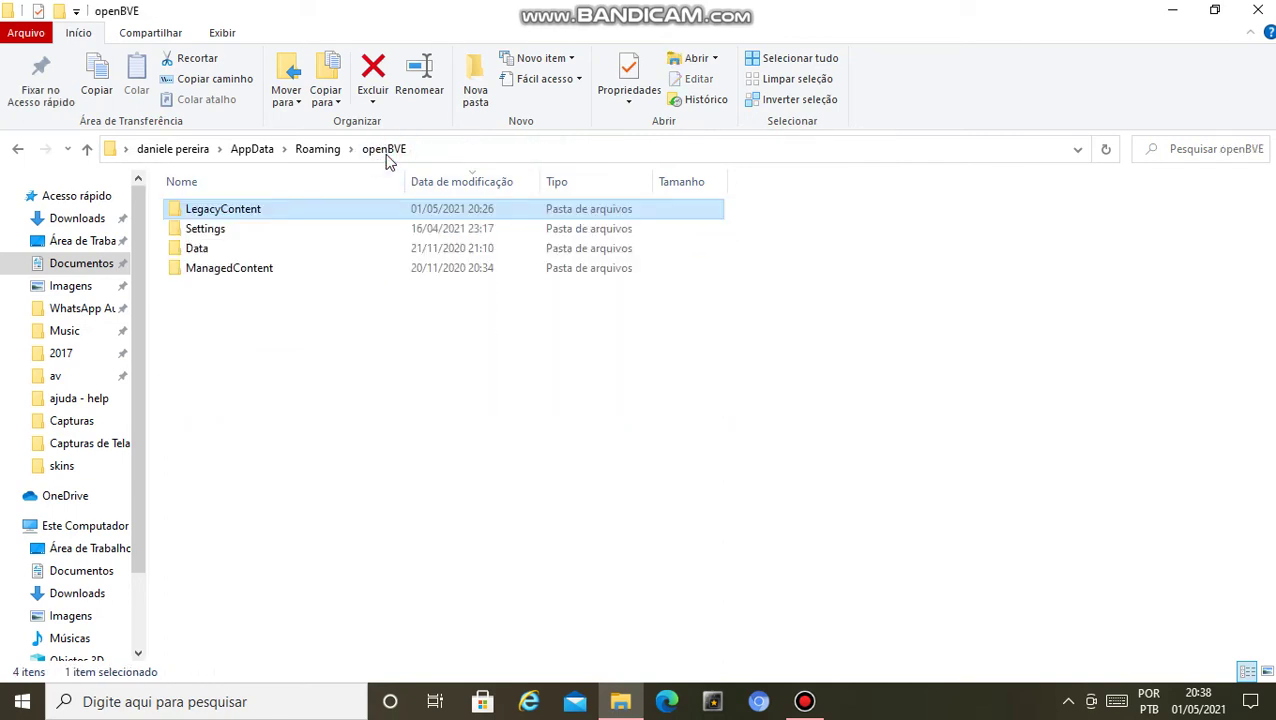
double_click(316, 249)
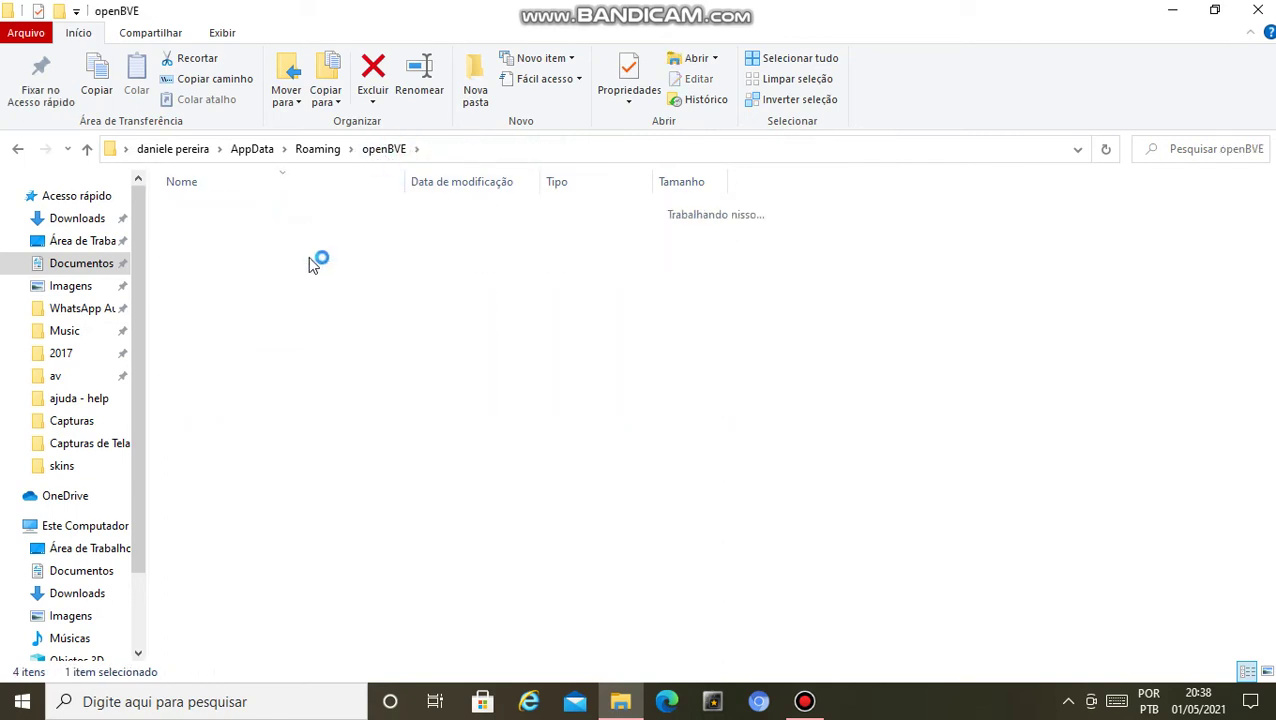
scroll(265, 272, "down", 7)
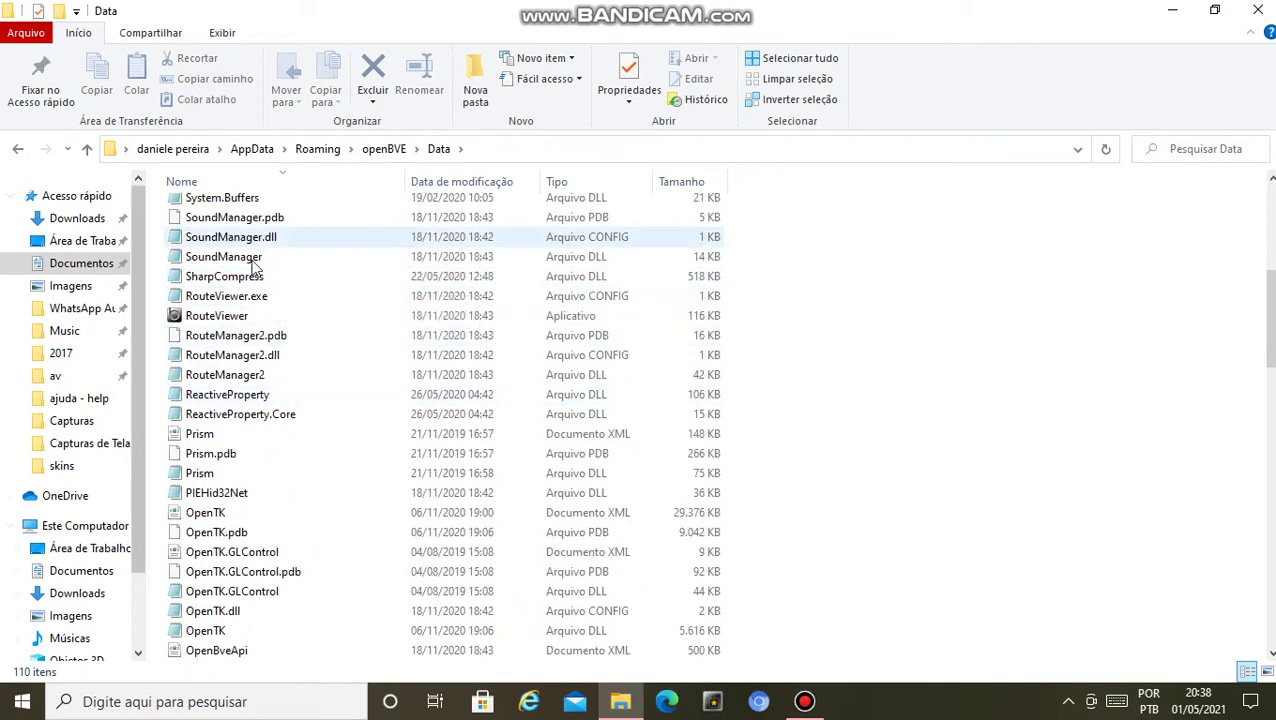
scroll(253, 268, "down", 2)
left_click(804, 701)
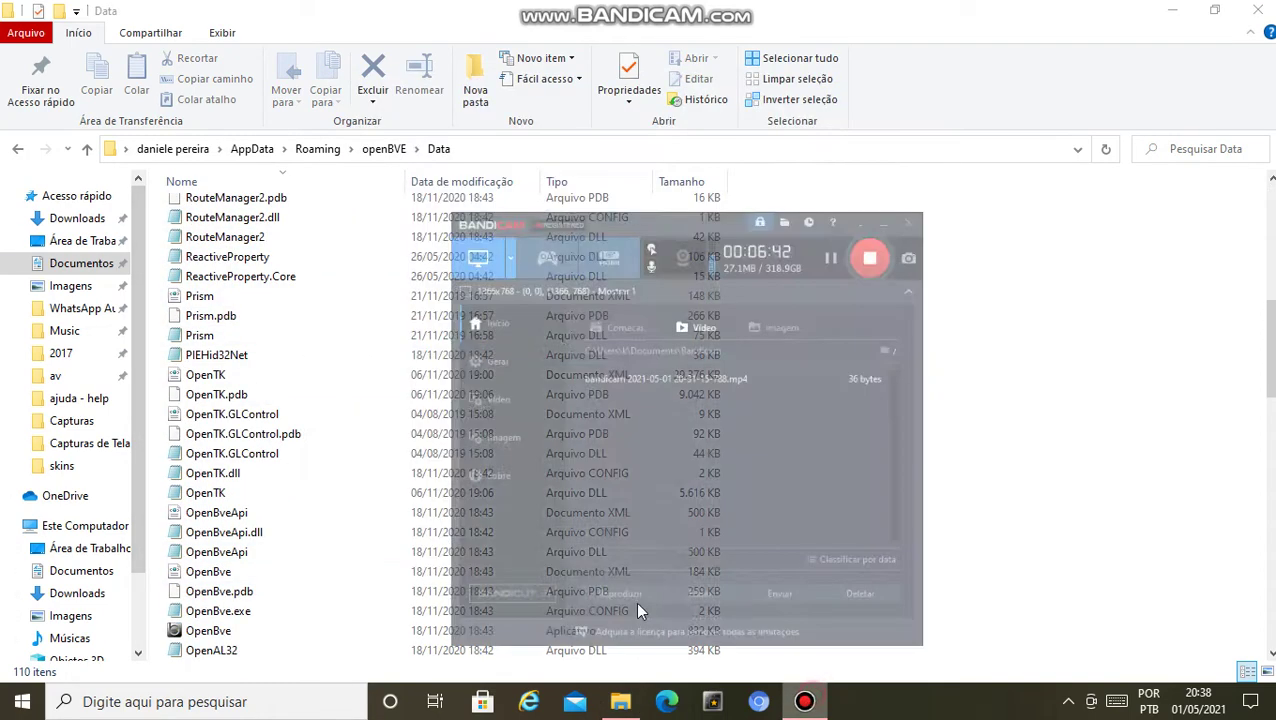
scroll(205, 336, "down", 5)
left_click(222, 355)
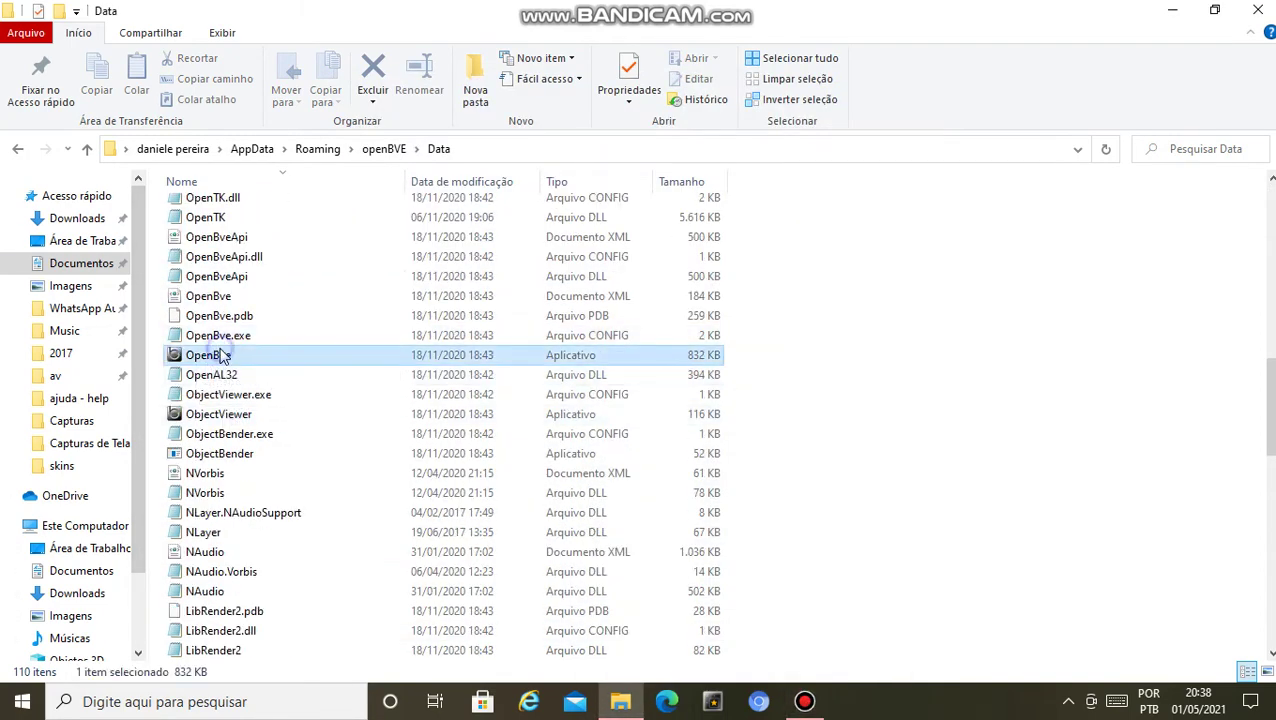
right_click(222, 356)
left_click(515, 224)
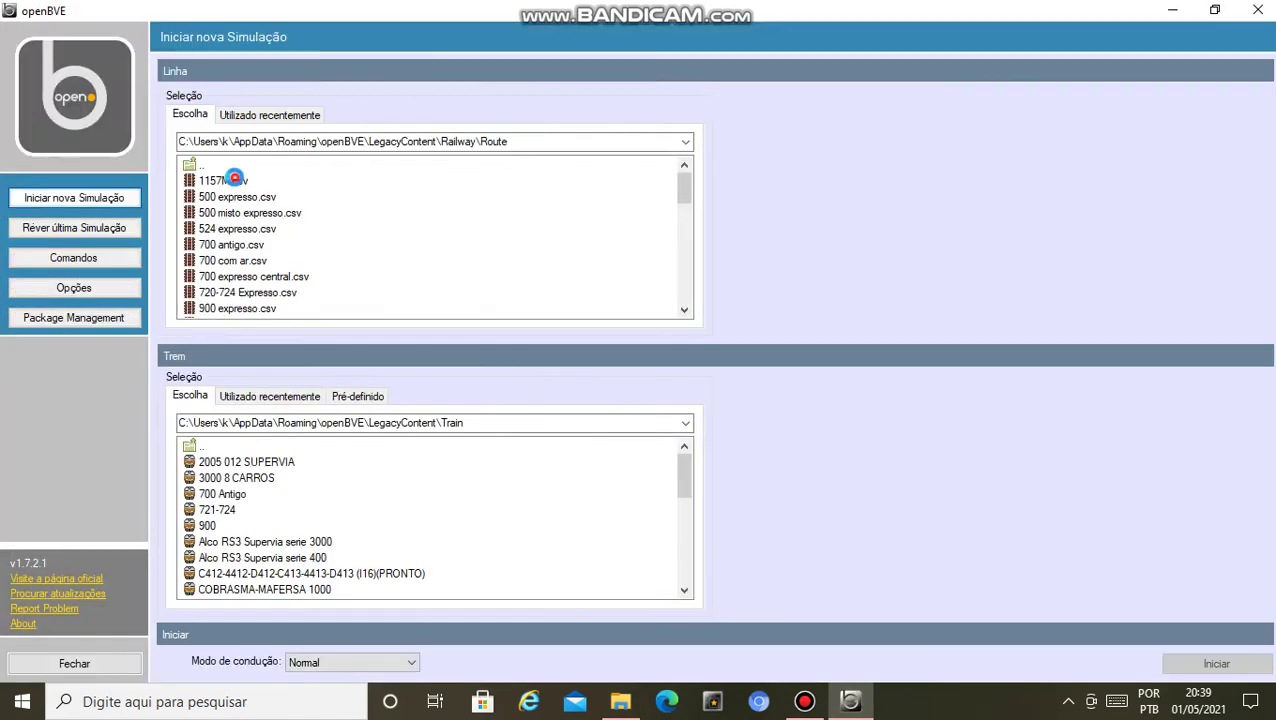
Step: Start a new simulation on the 1157M.csv route with the Alco RS3 Supervia serie 3000 train, and maximize the simulation window
left_click(234, 180)
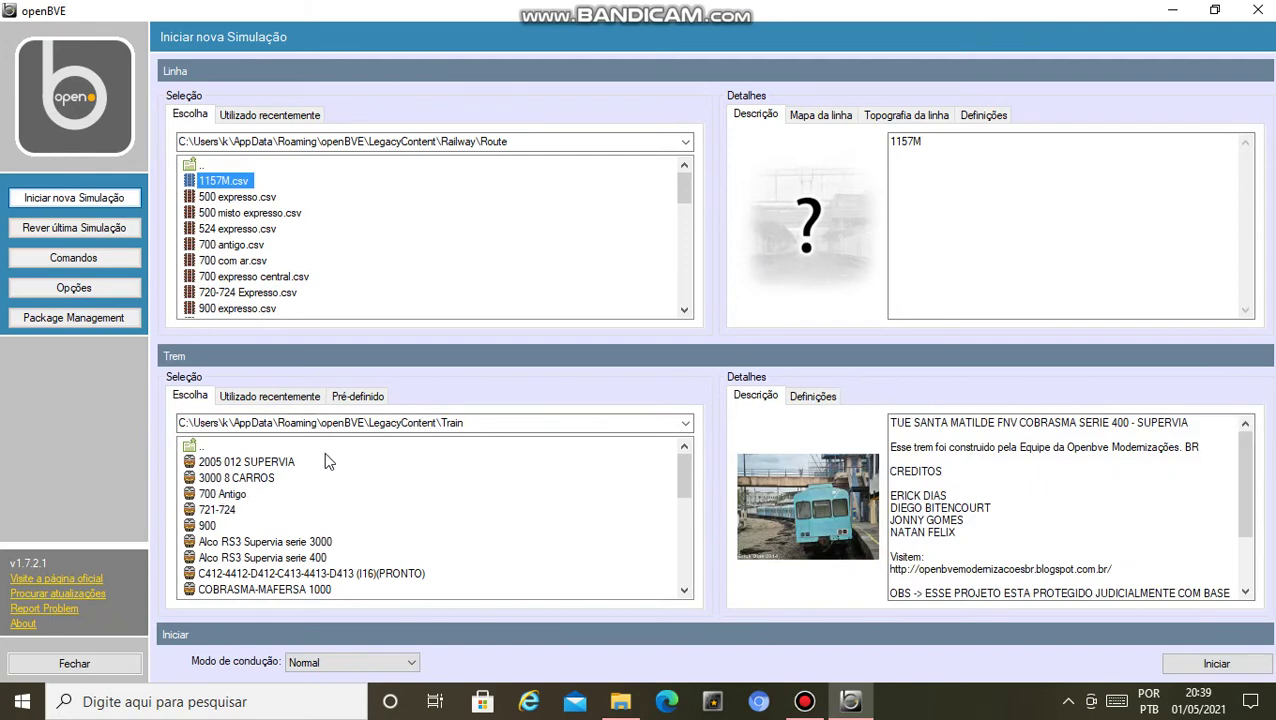
scroll(318, 480, "down", 5)
scroll(303, 506, "up", 5)
left_click(306, 544)
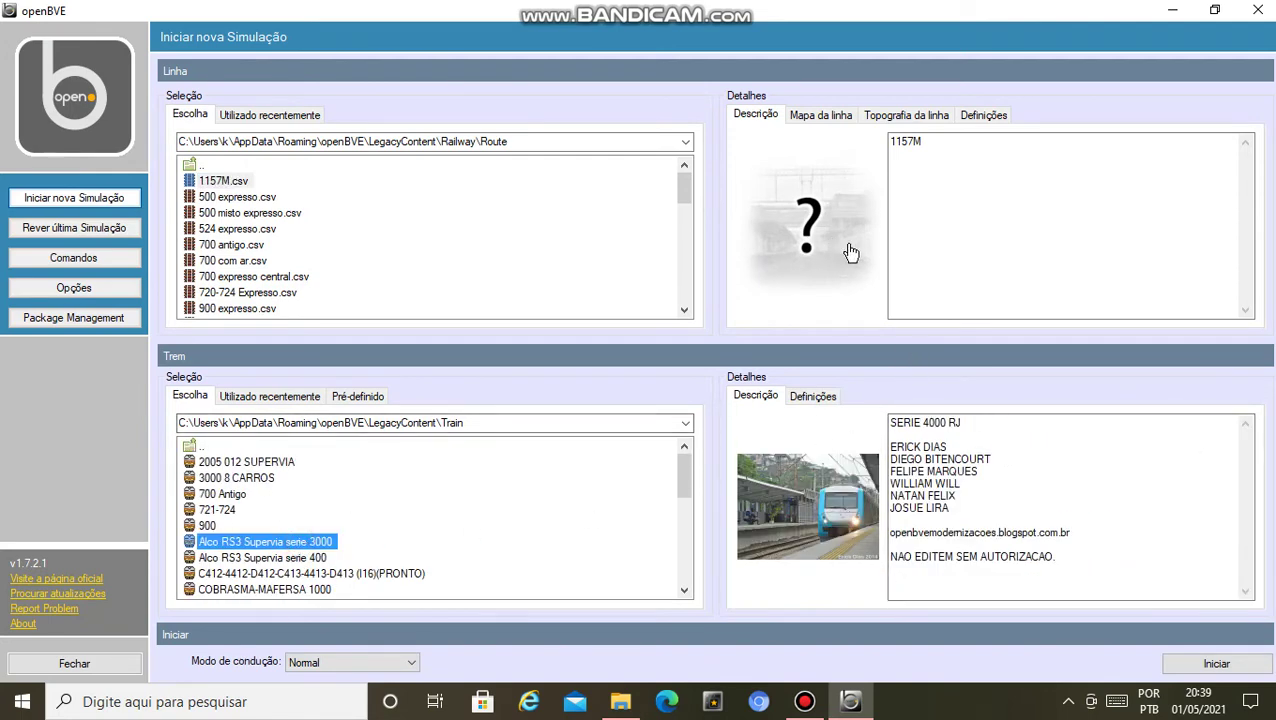
left_click(1216, 663)
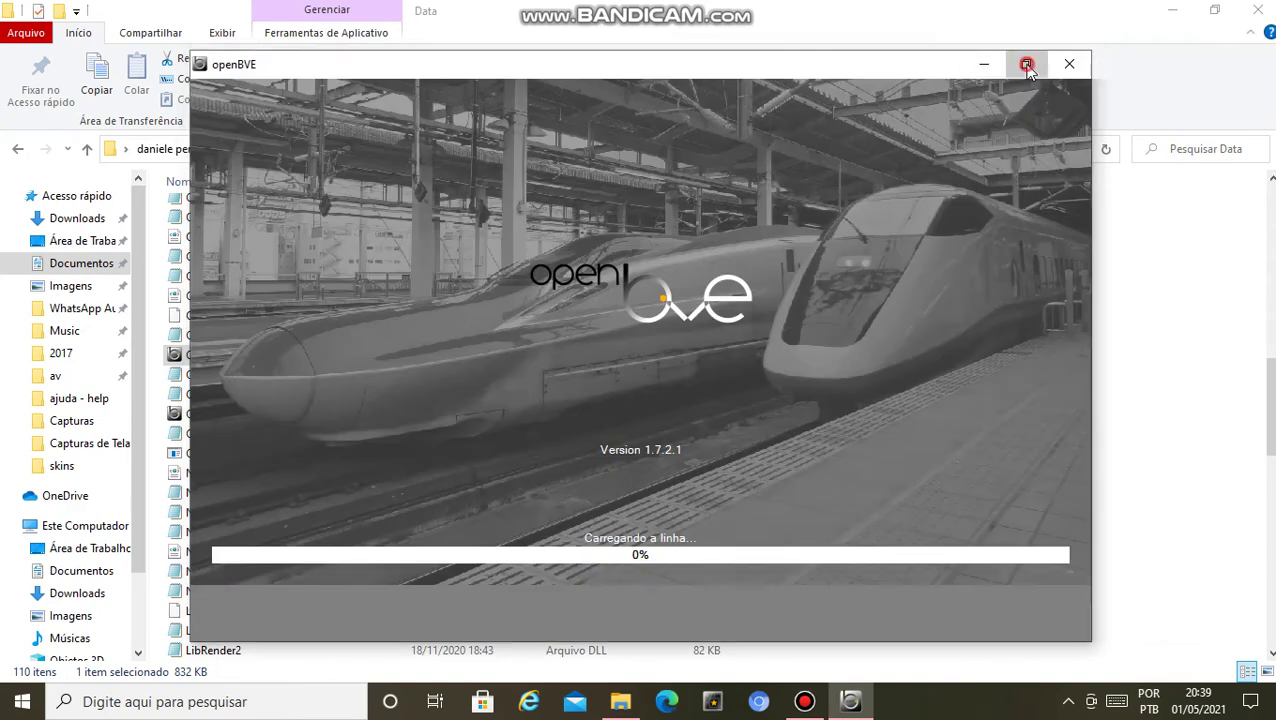
left_click(1026, 64)
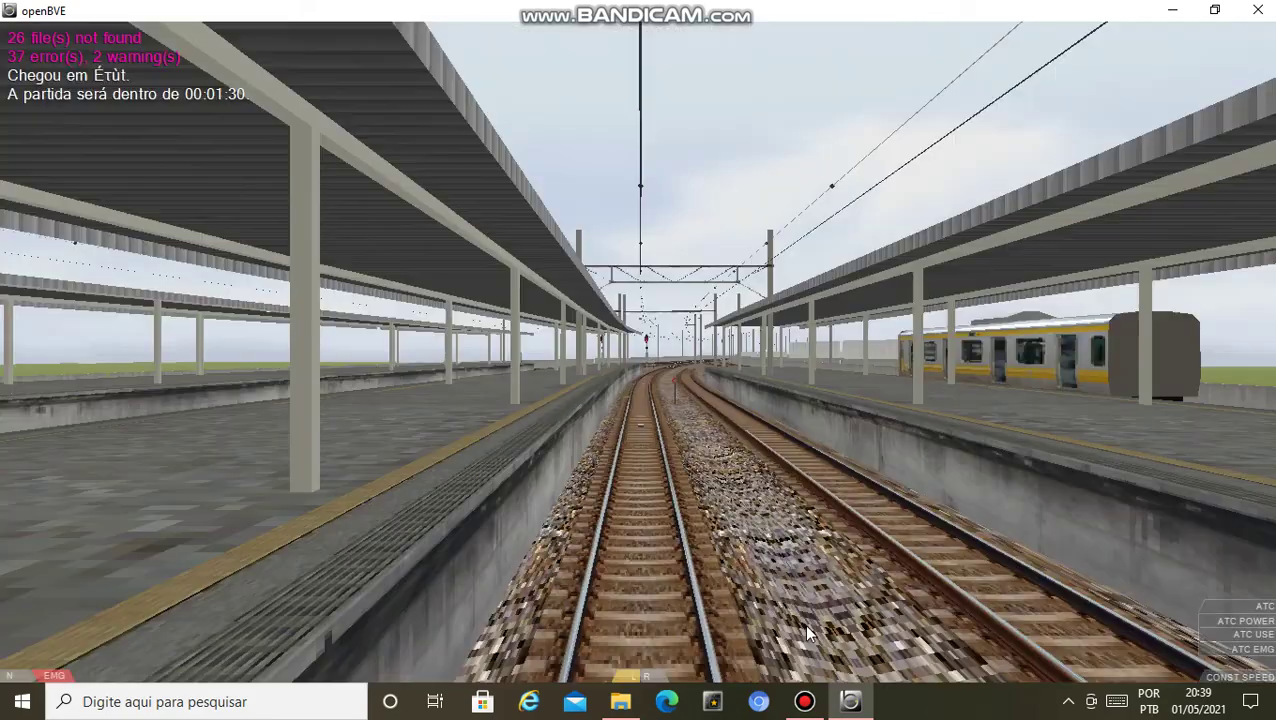
Step: Inspect the locomotive and the coupled 3000-series carriages along the whole train with the outside cameras
key("F3")
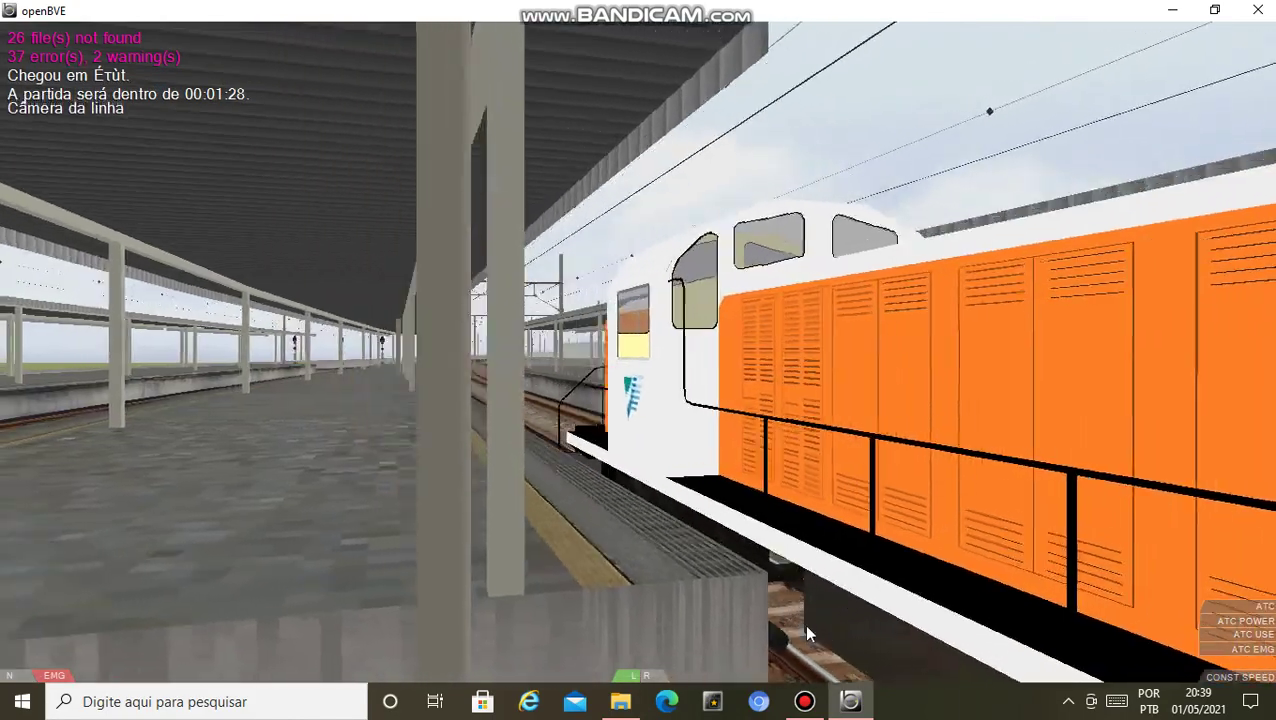
key("Right")
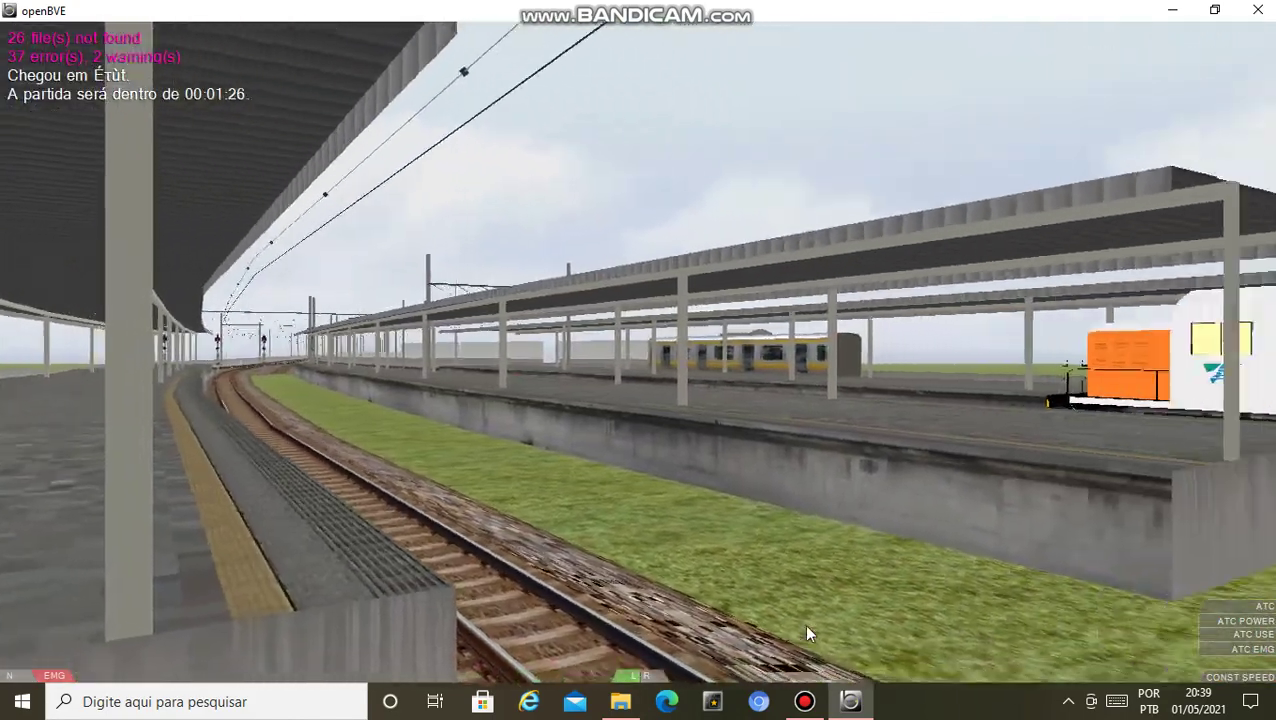
key("Right")
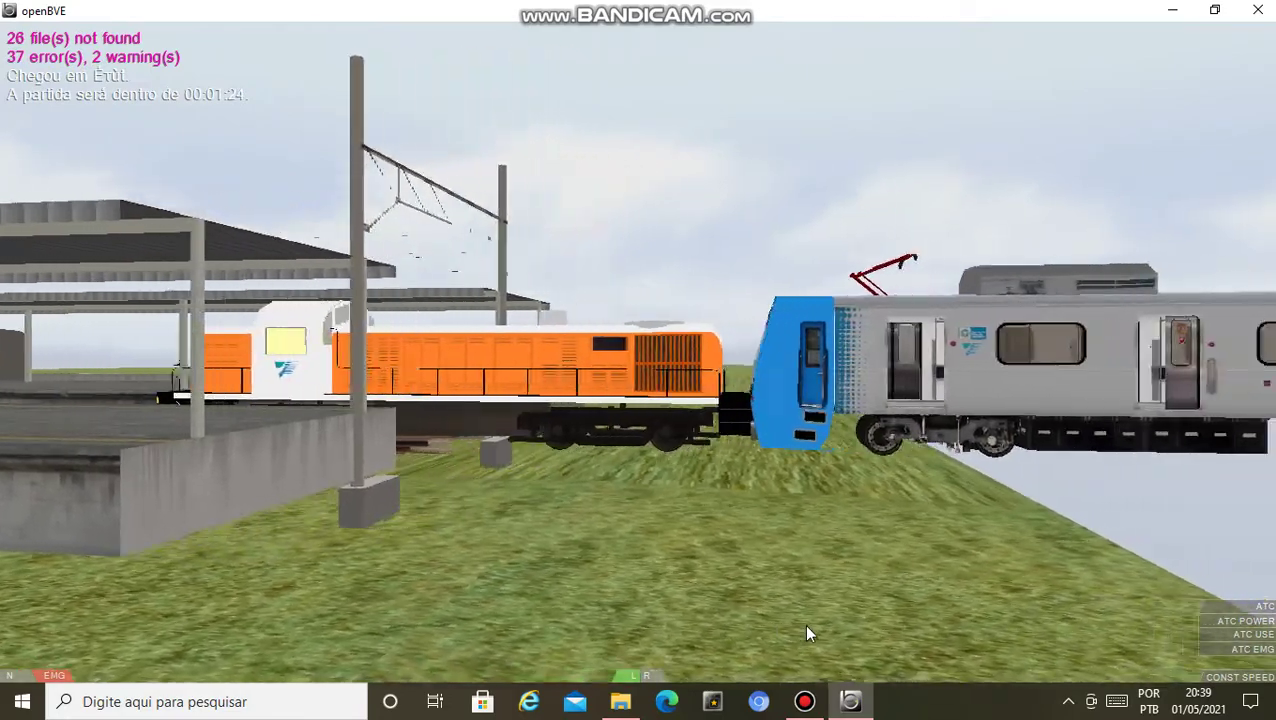
key("Right")
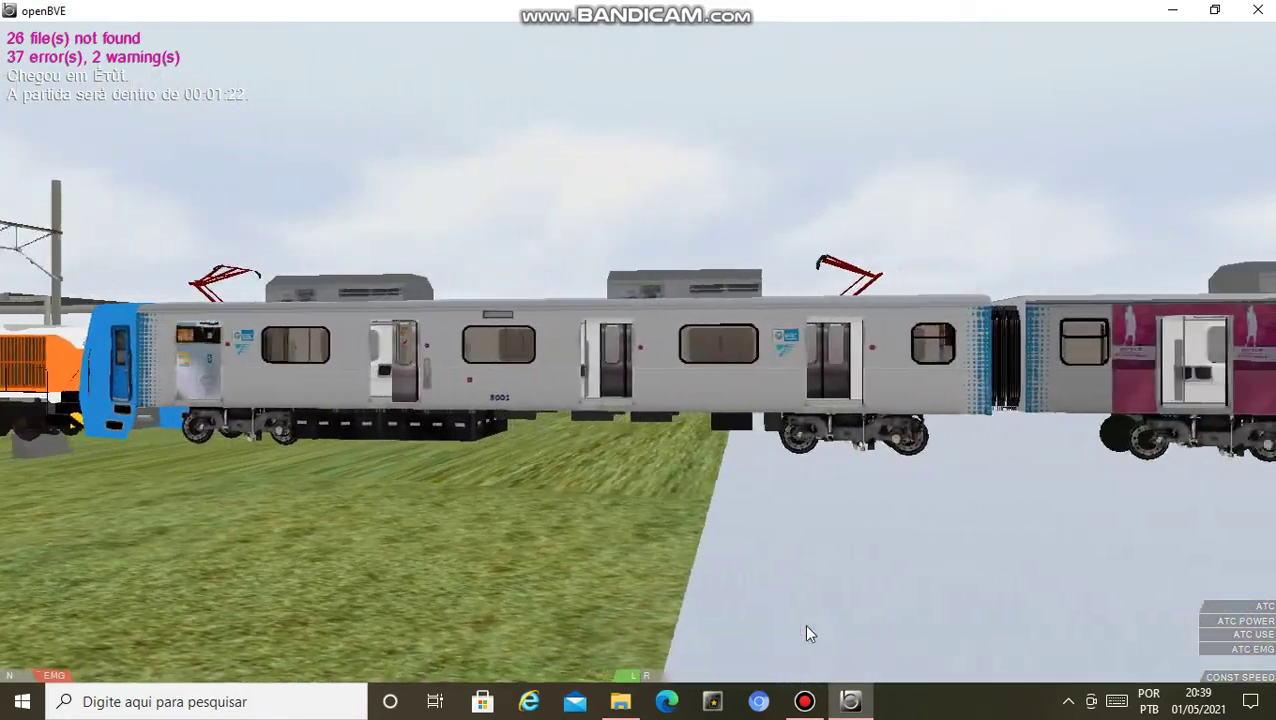
key("Right")
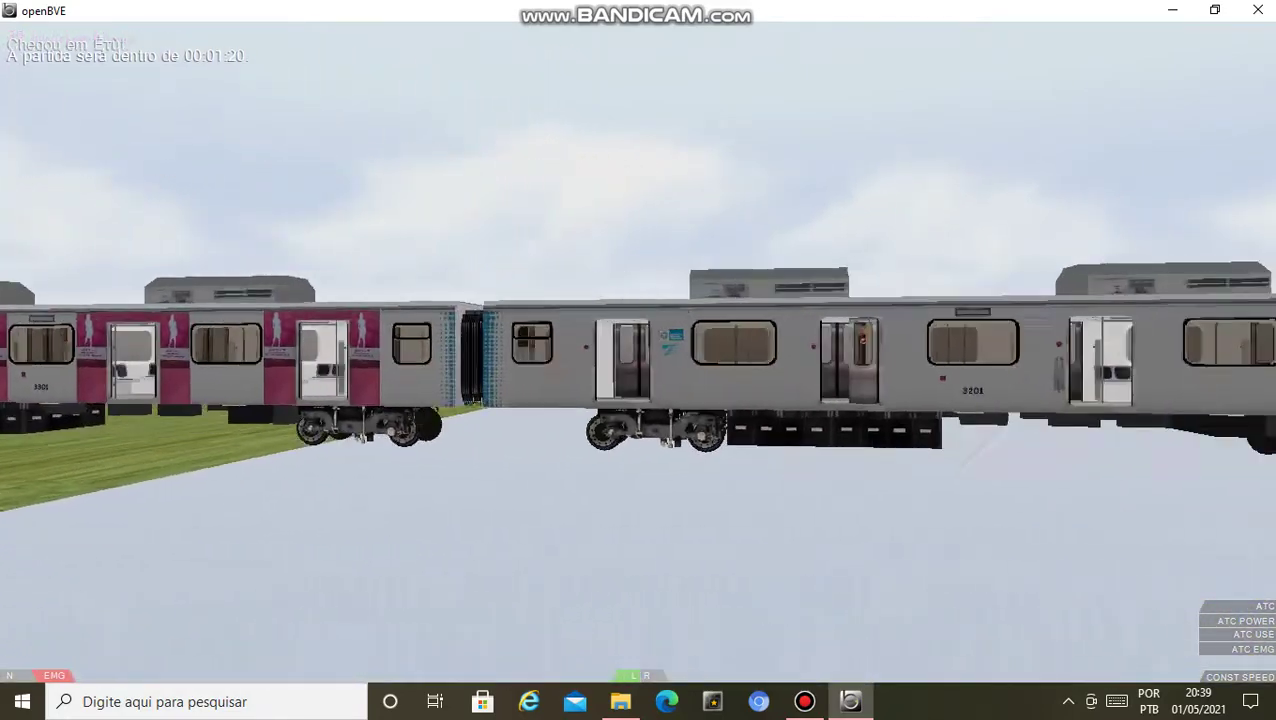
key("Right")
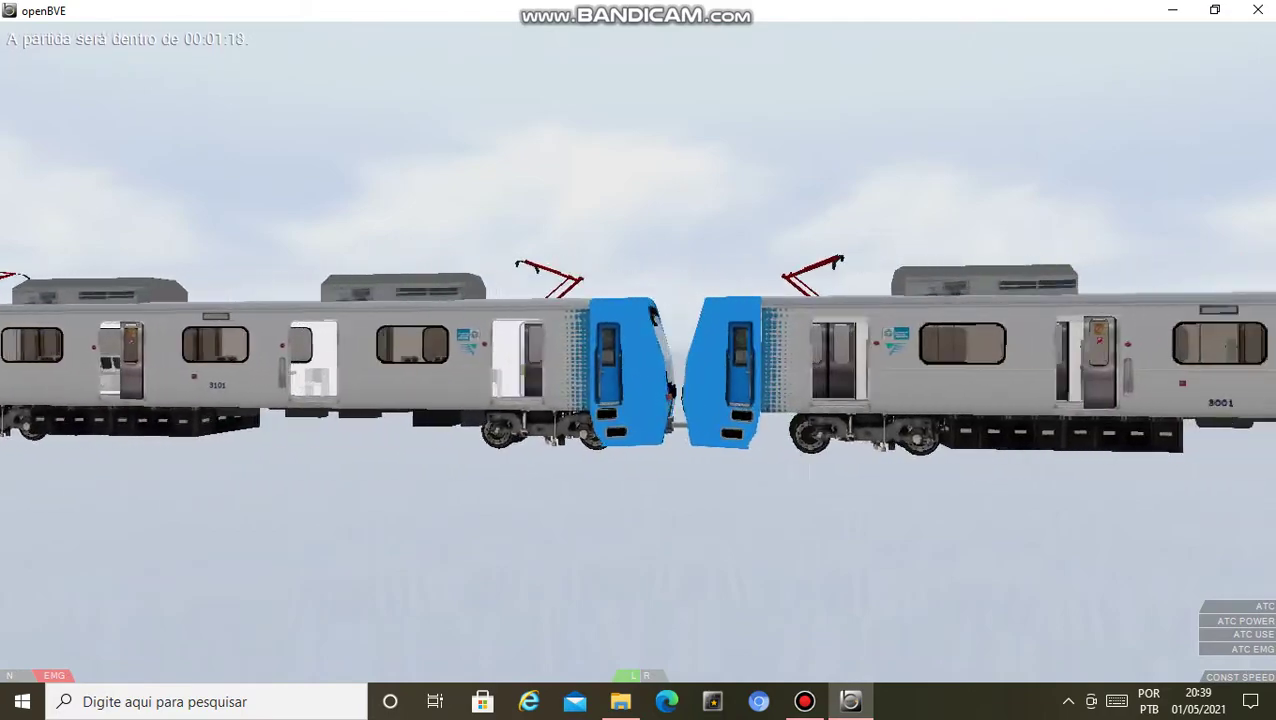
key("Right")
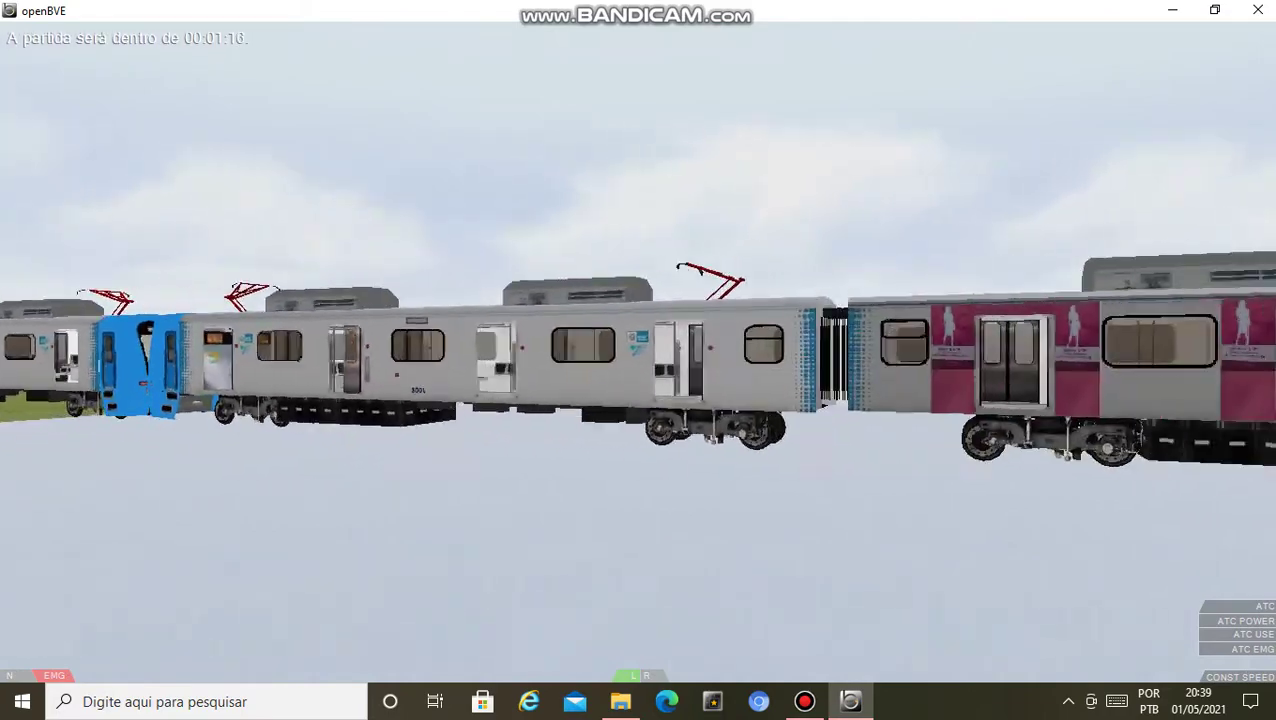
key("Right")
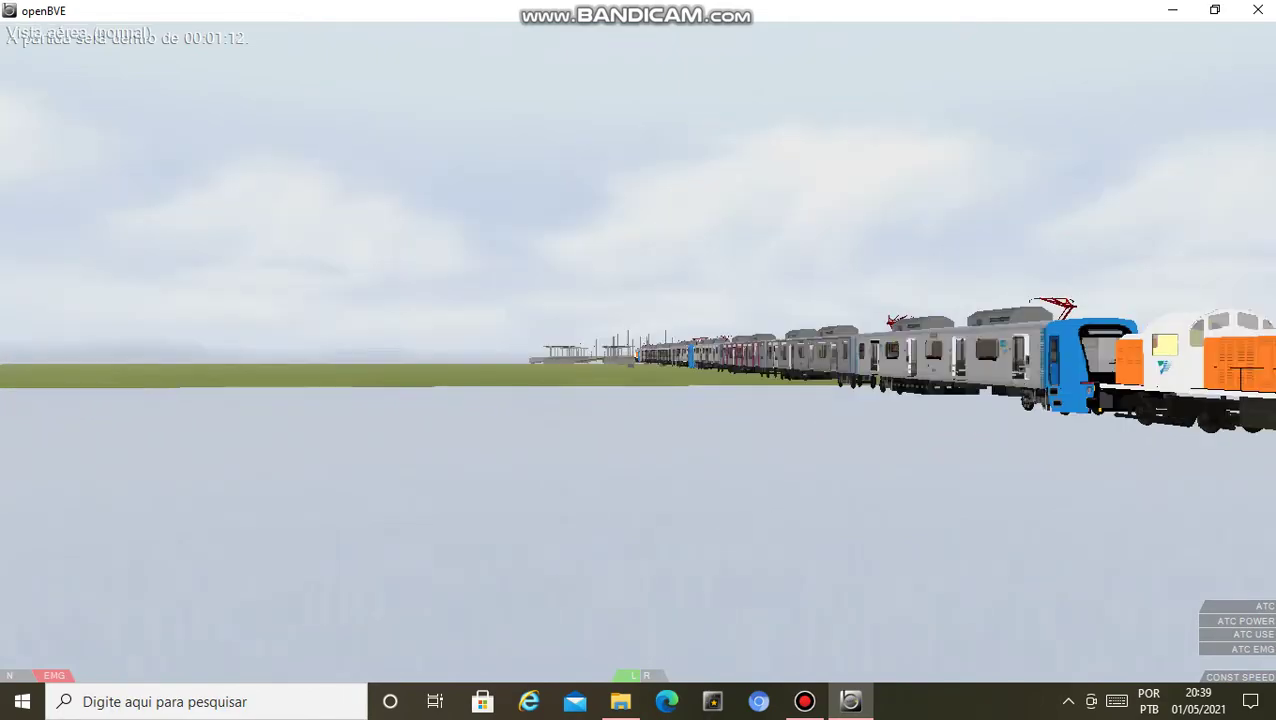
key("F3")
key("Left")
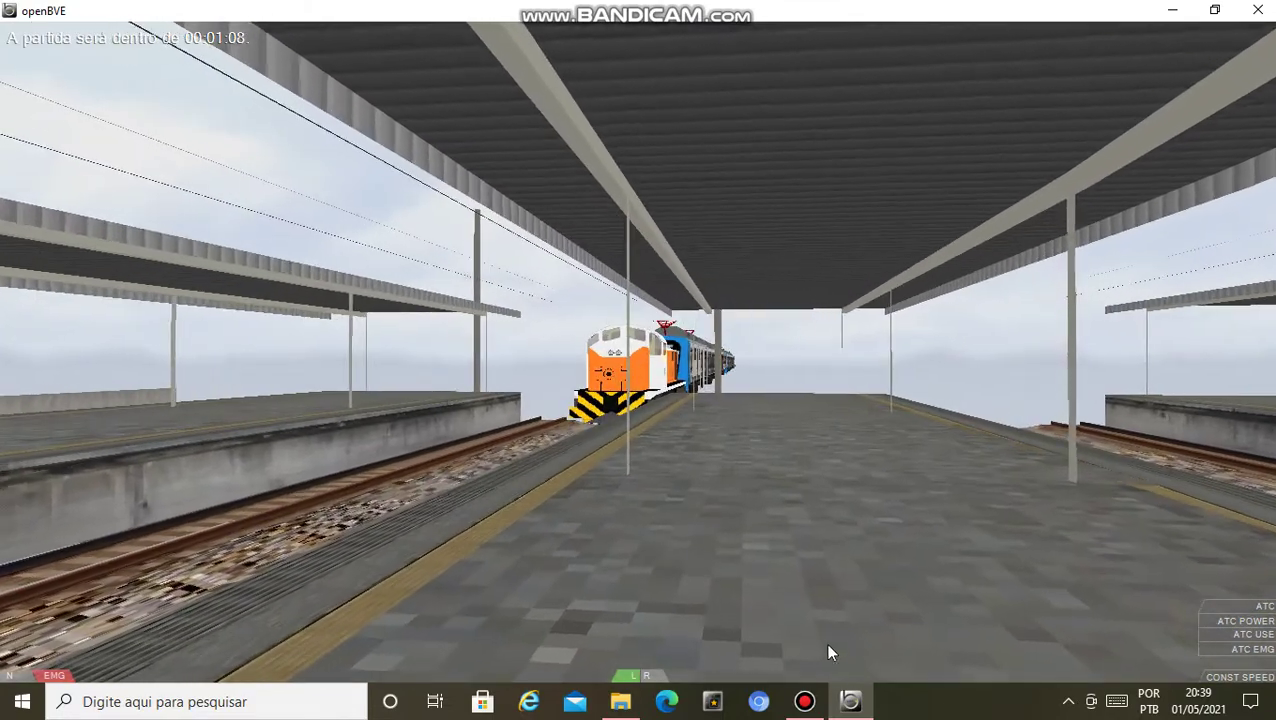
left_click(805, 701)
left_click(805, 701)
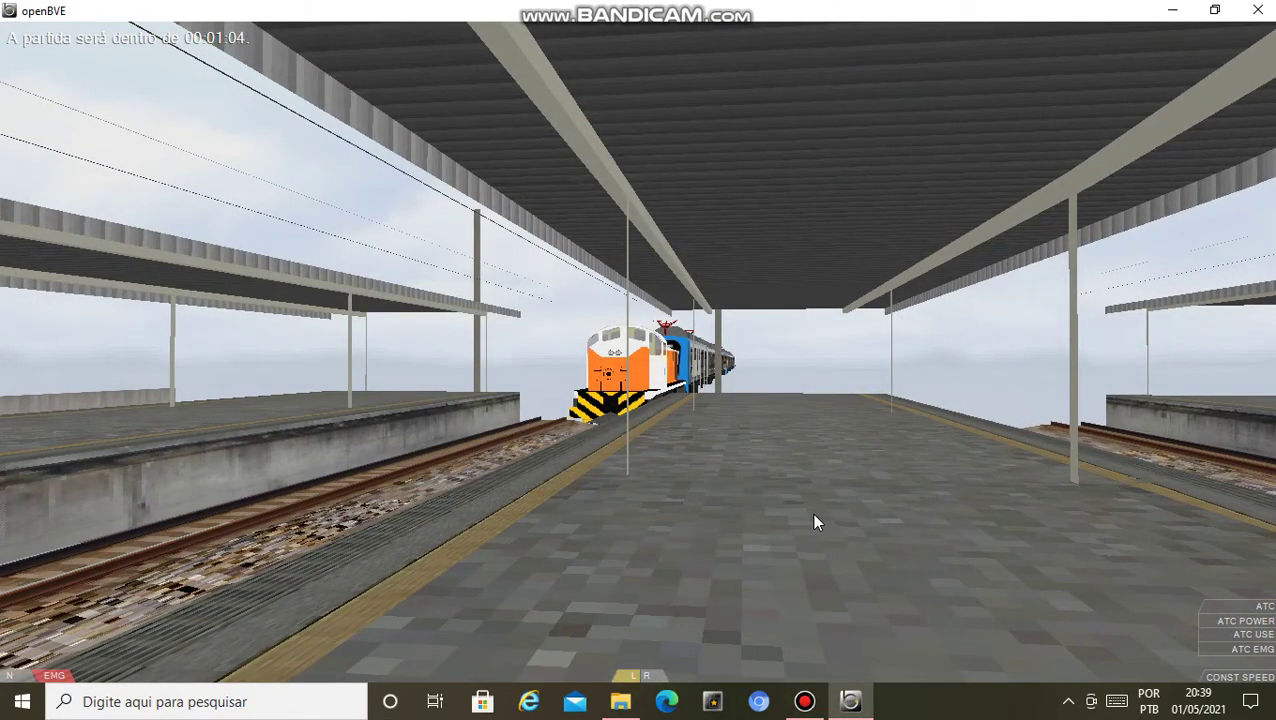
Step: Drive the train forward at power notch P3 while following it with the outside camera, and close the simulation
key("period")
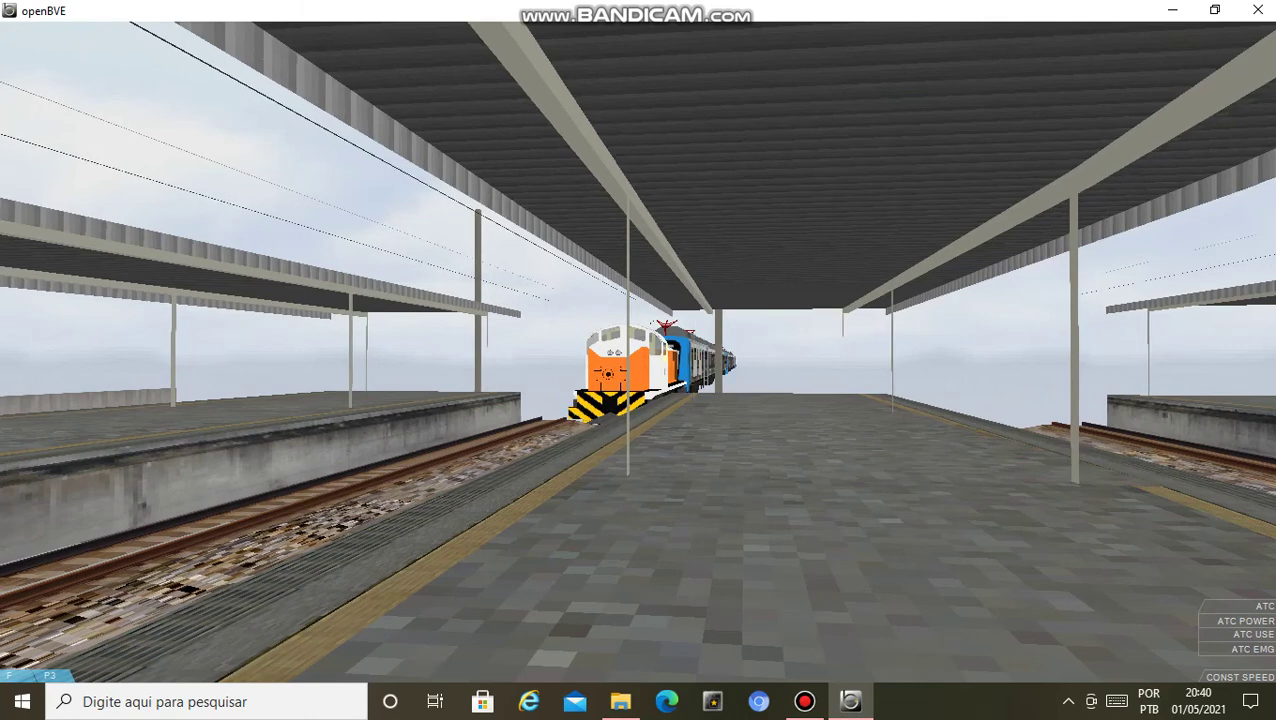
key("ctrl+Right")
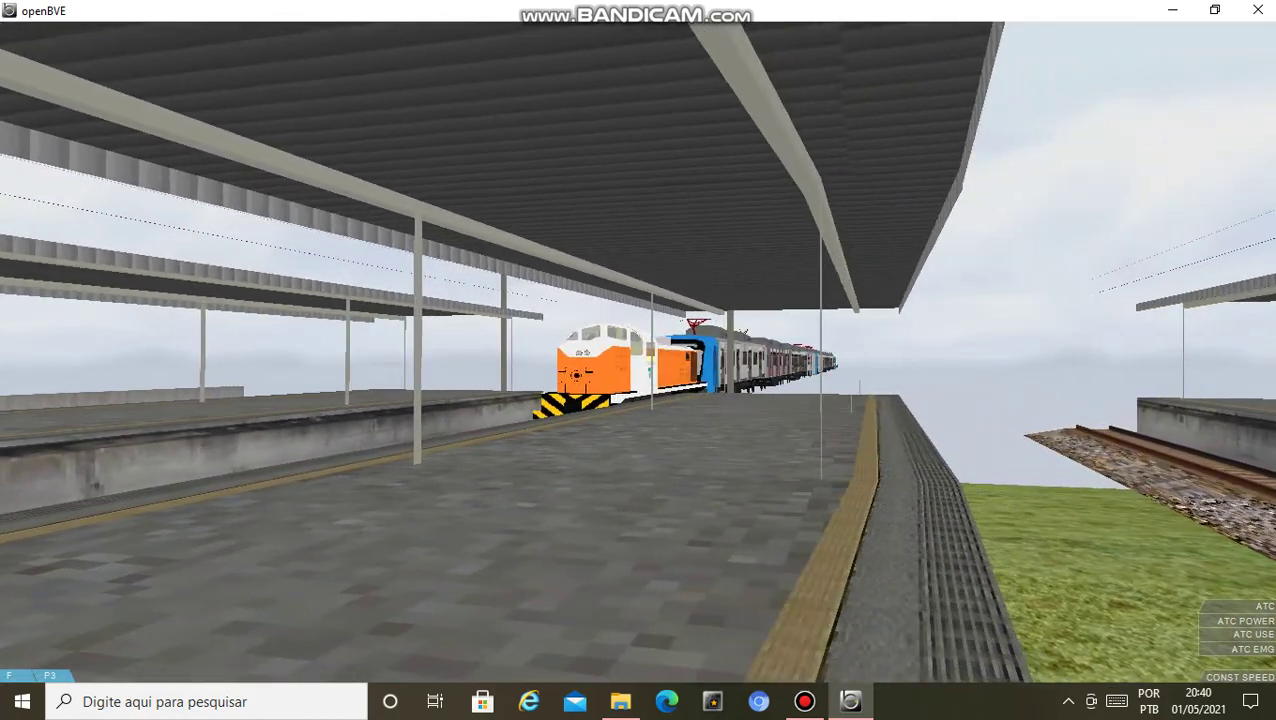
key("Left")
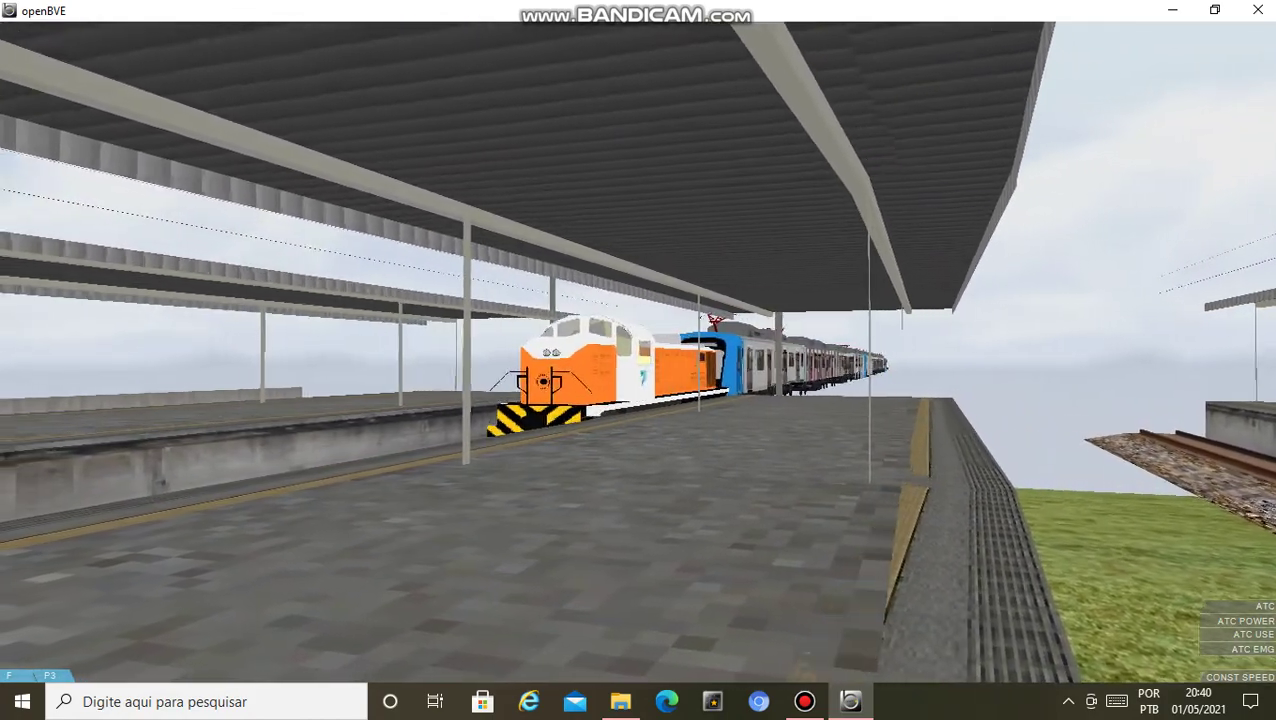
key("Left")
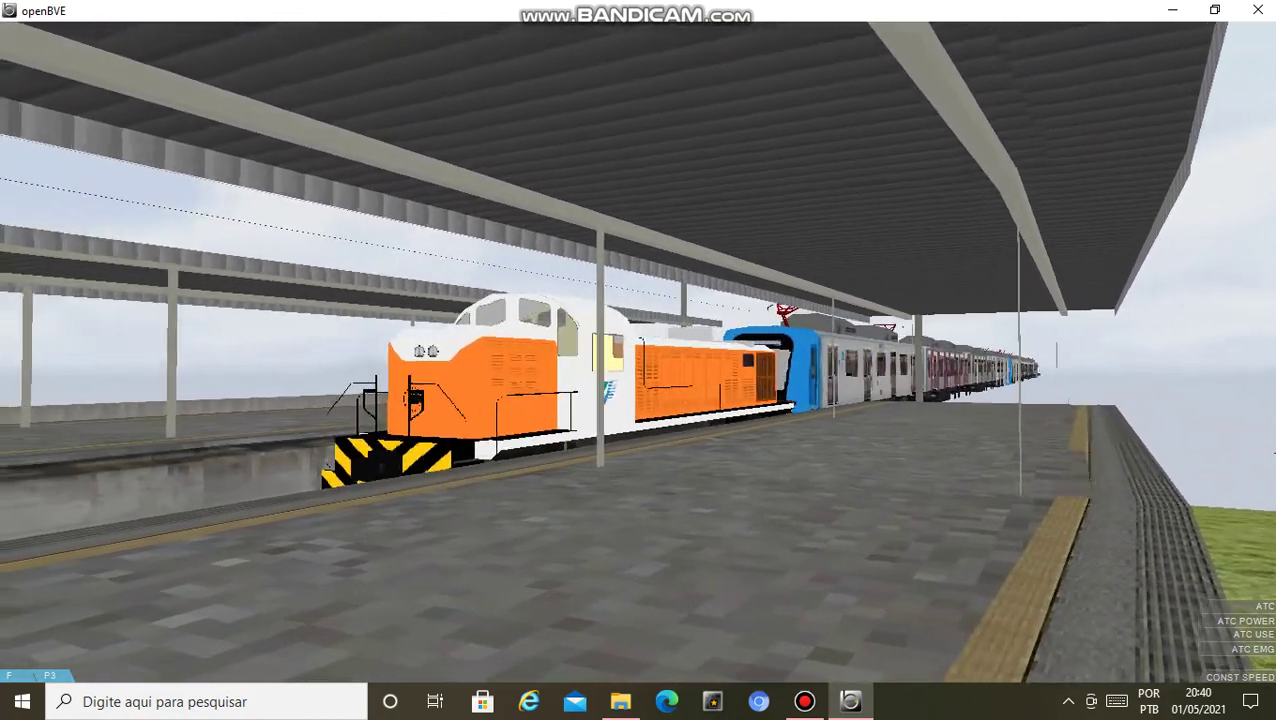
key("Left")
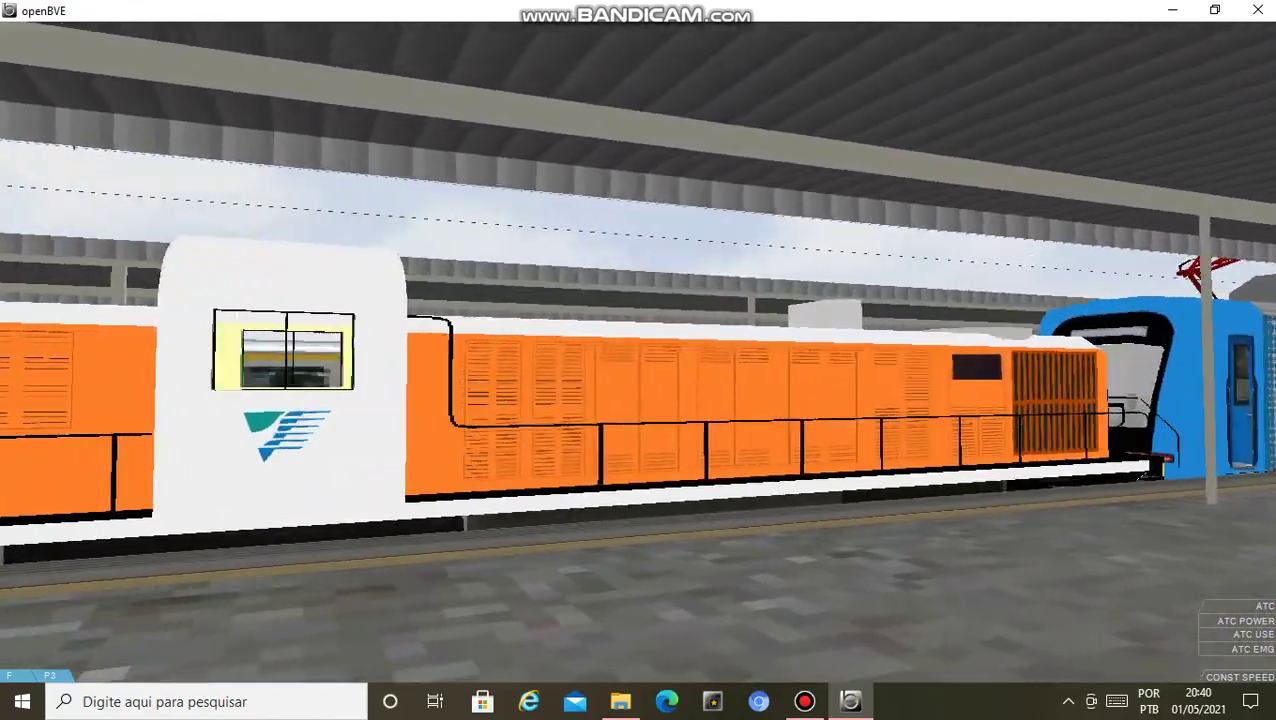
key("Left")
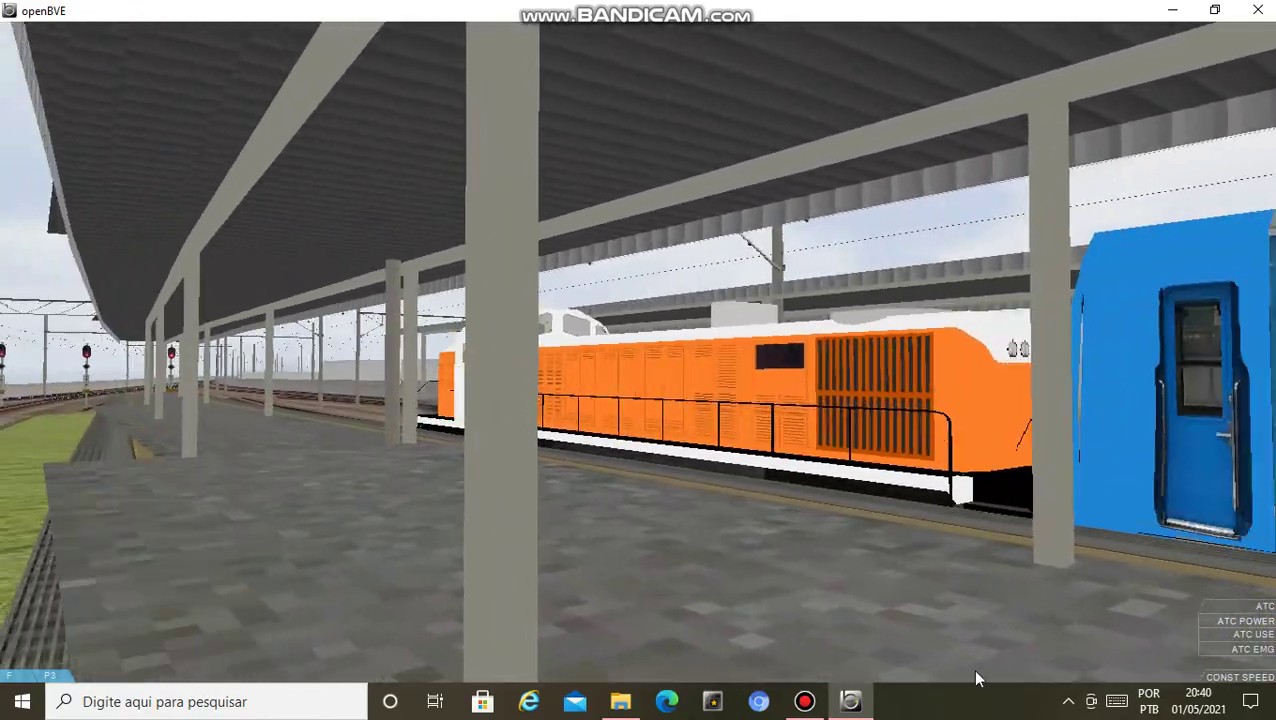
key("Left")
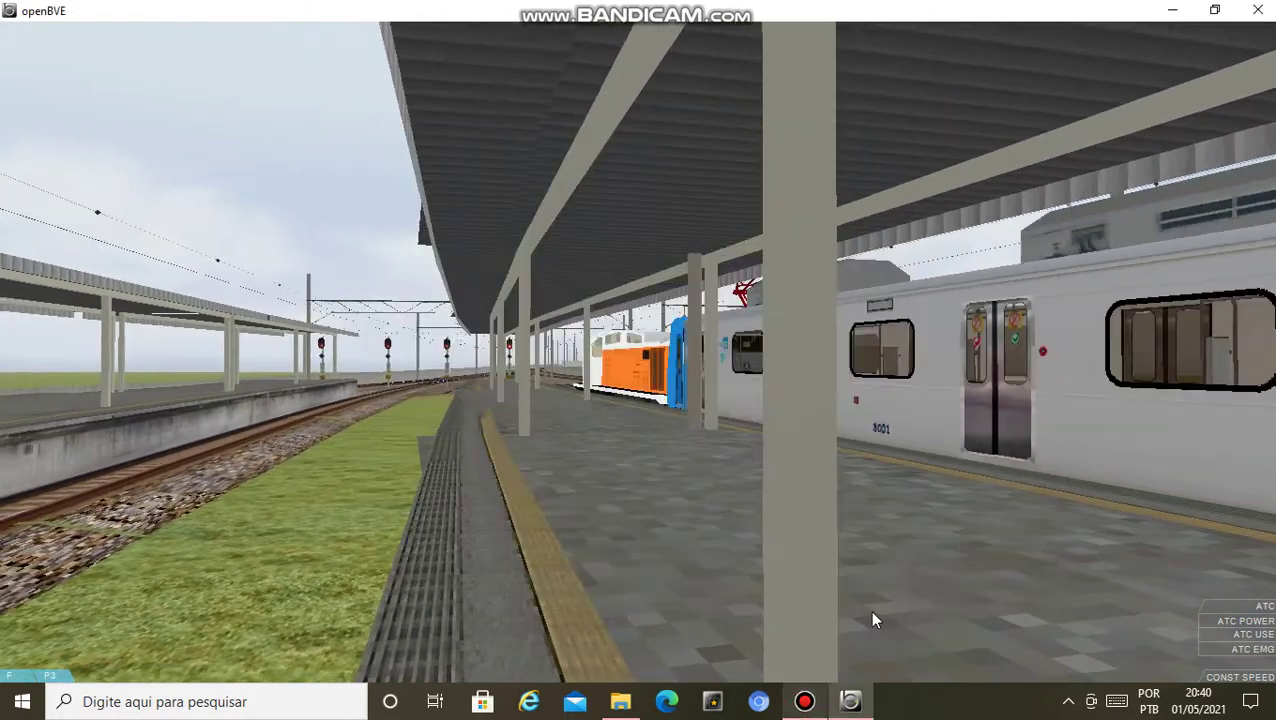
key("Left")
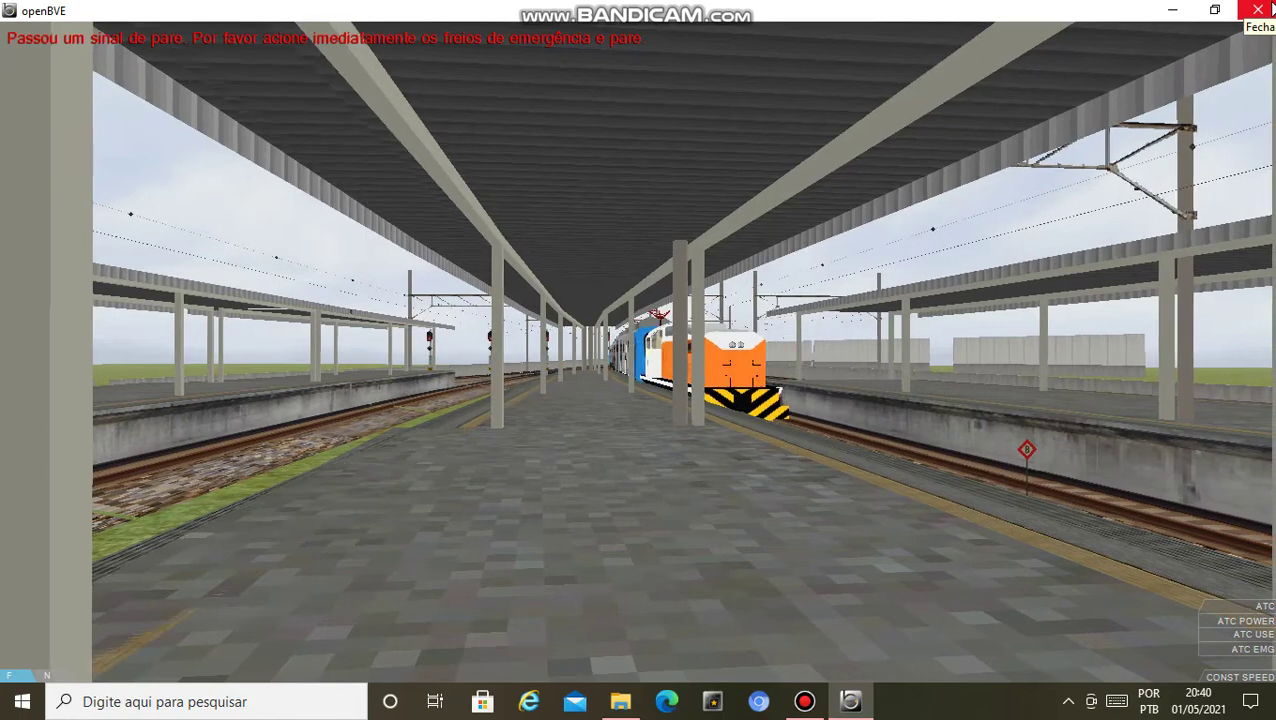
left_click(1271, 7)
left_click(804, 701)
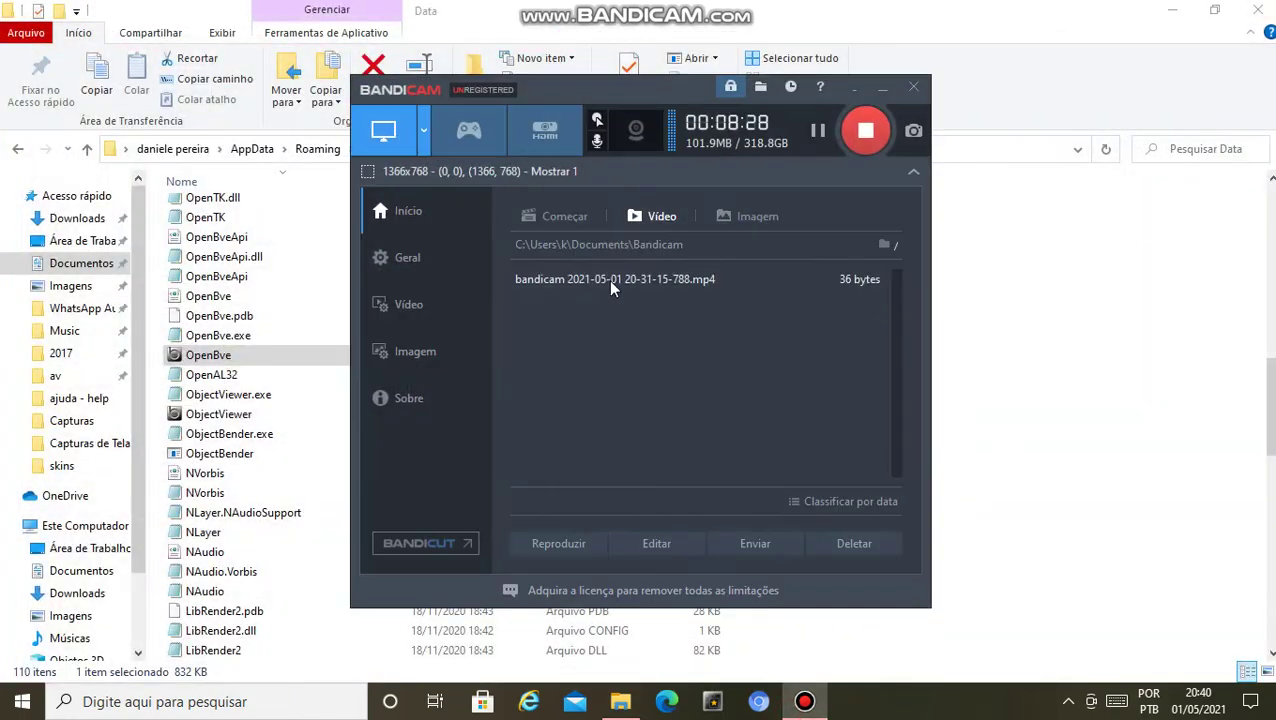
left_click(804, 701)
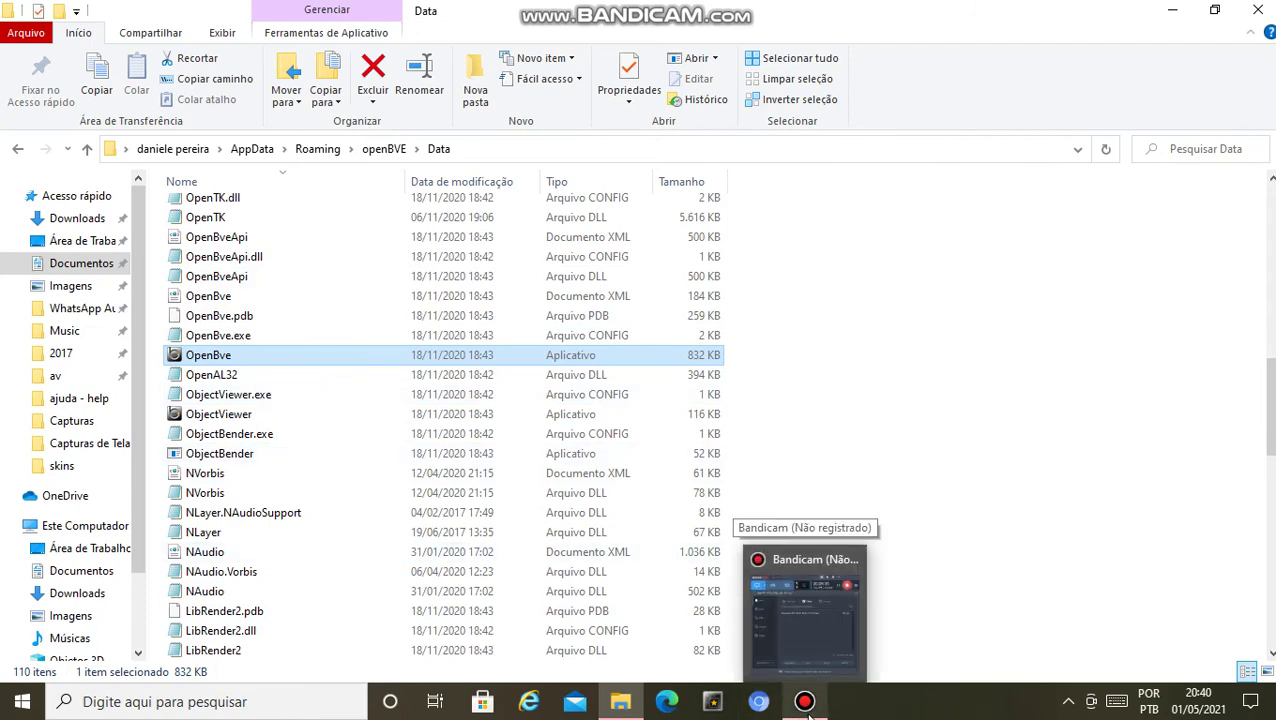
left_click(790, 600)
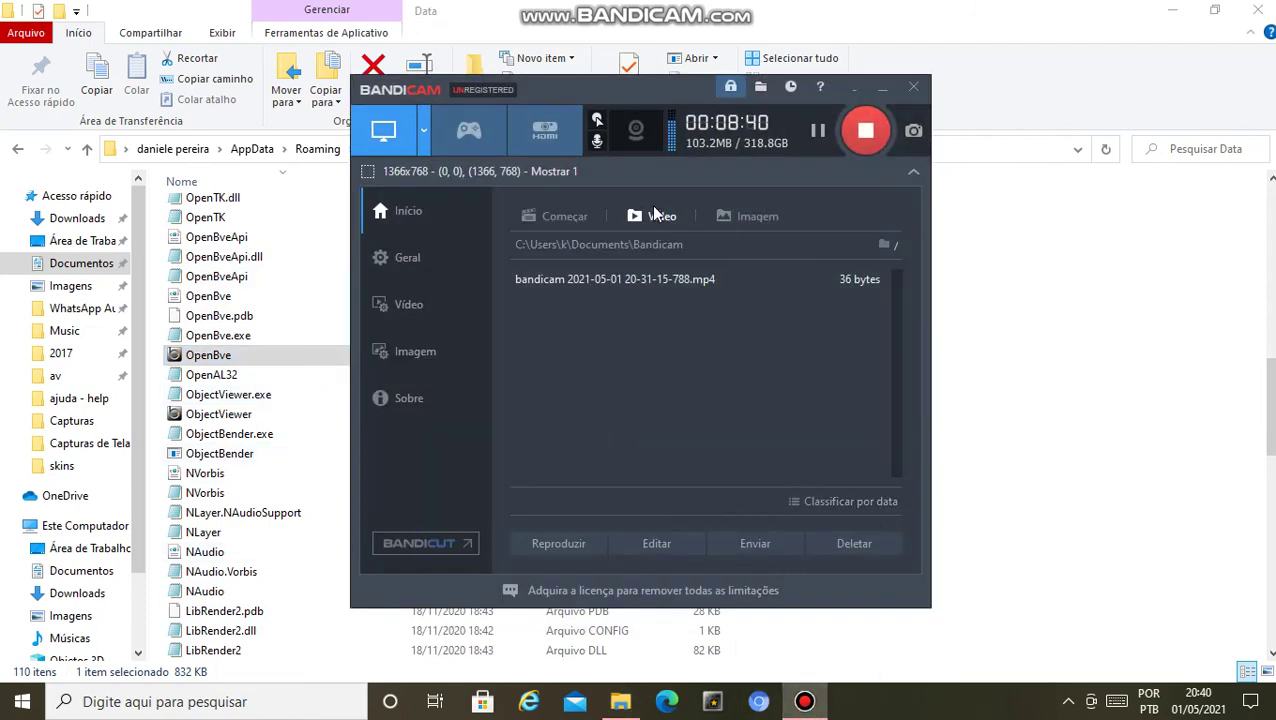